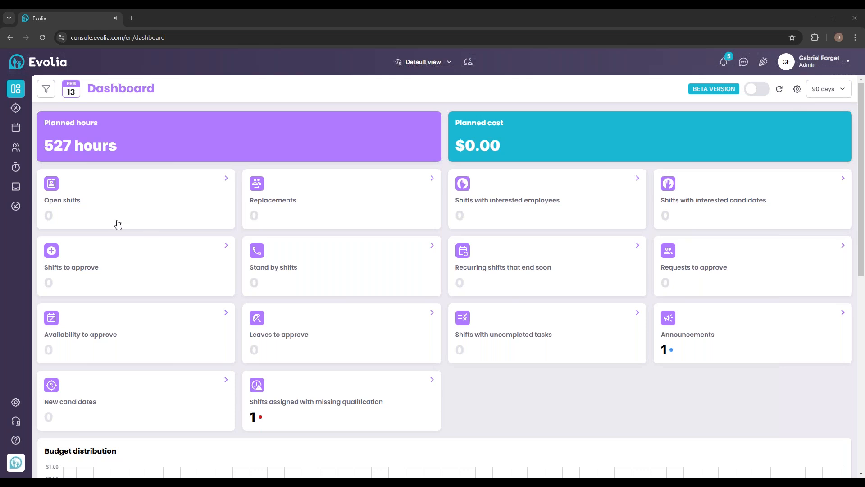
- Open the Invitation and Assignment Priority page in the company settings
left_click(15, 403)
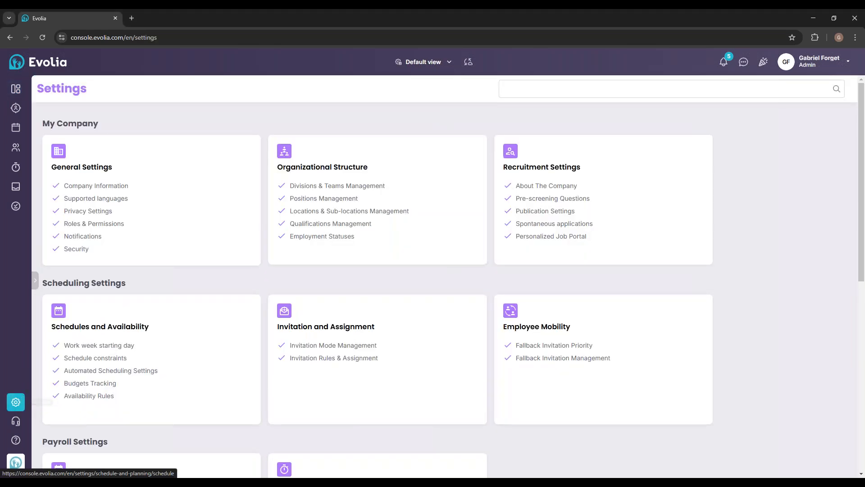
left_click(341, 341)
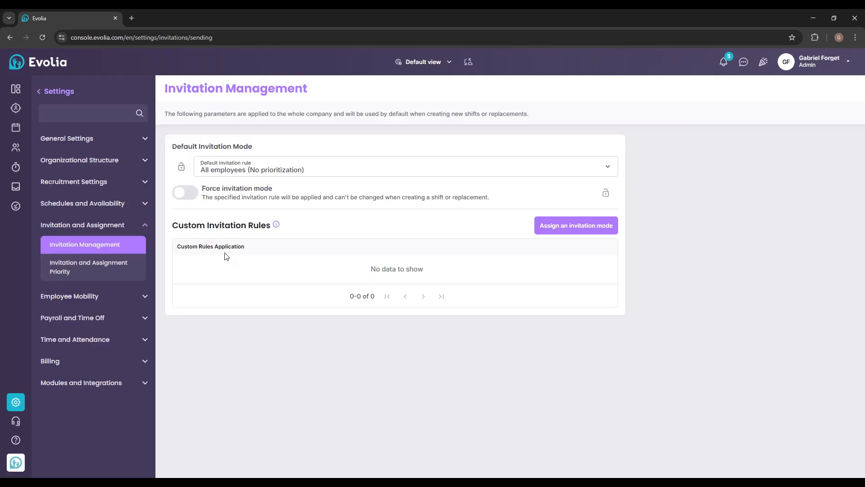
left_click(99, 272)
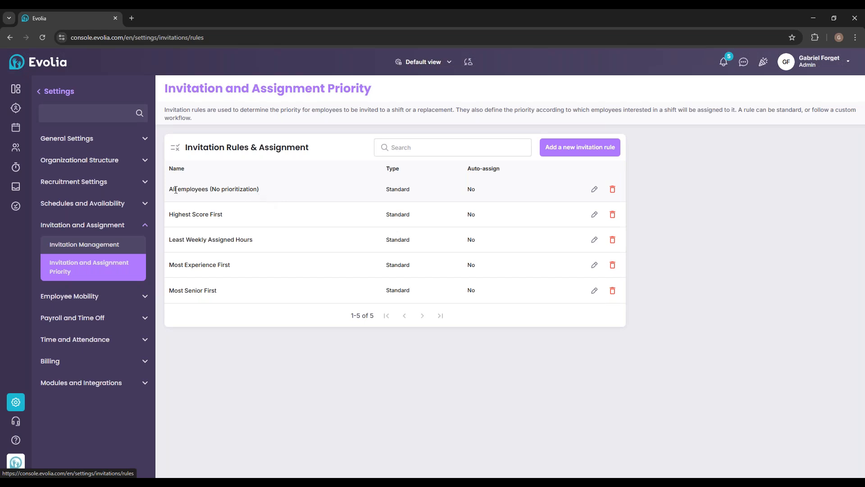
- Examine the existing standard invitation rules, from All employees (No prioritization) through Most Senior First
left_click_drag(171, 190, 266, 192)
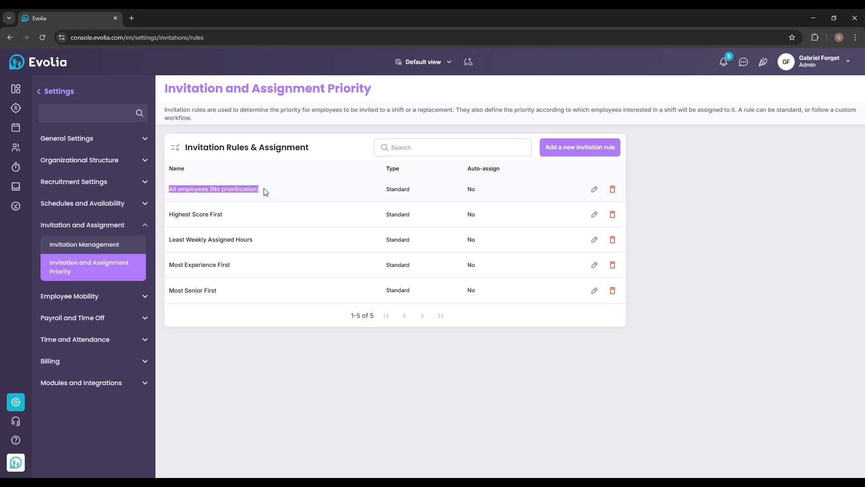
left_click_drag(170, 215, 229, 216)
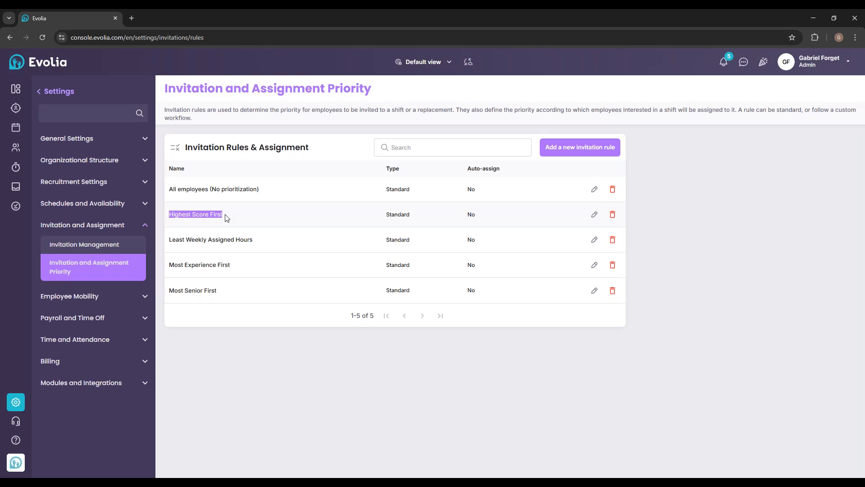
left_click(229, 219)
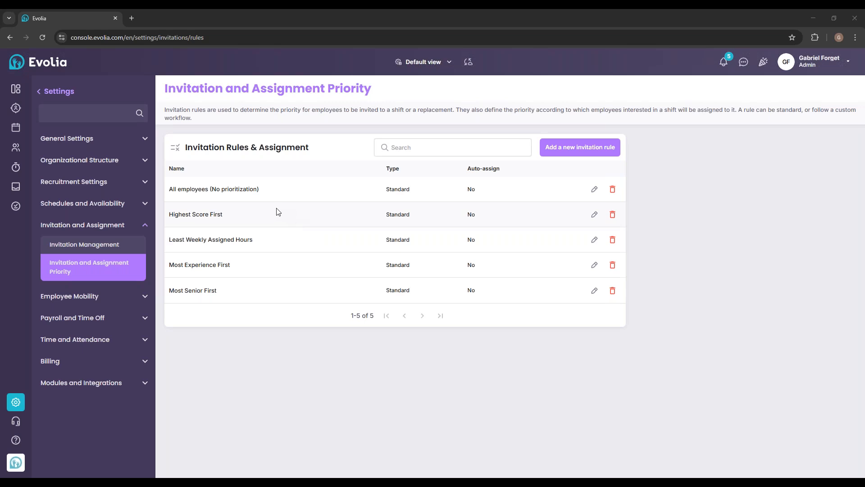
left_click_drag(170, 192, 264, 192)
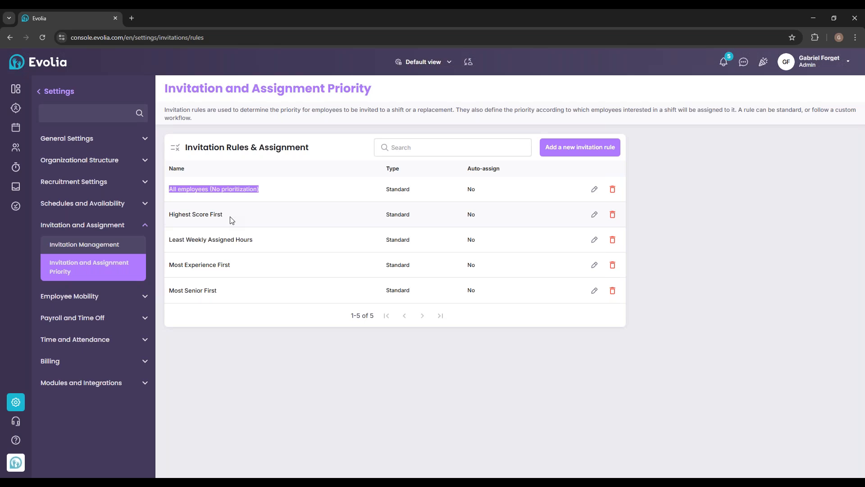
left_click_drag(226, 218, 168, 215)
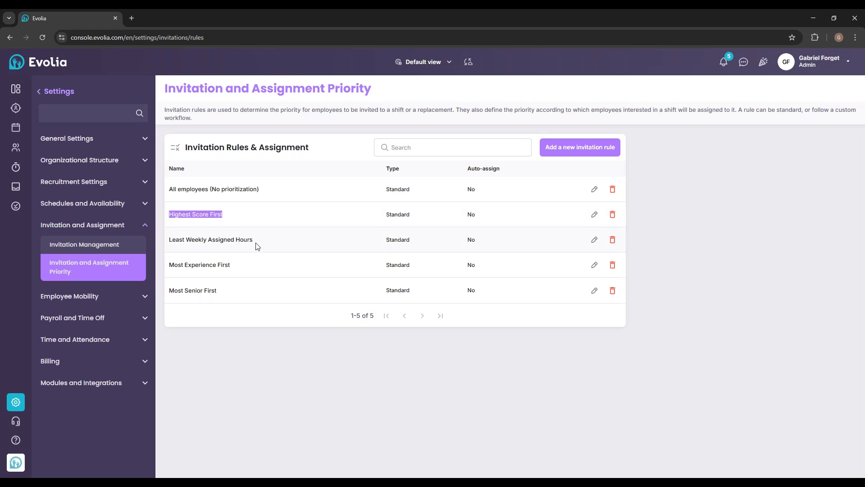
left_click_drag(254, 240, 172, 238)
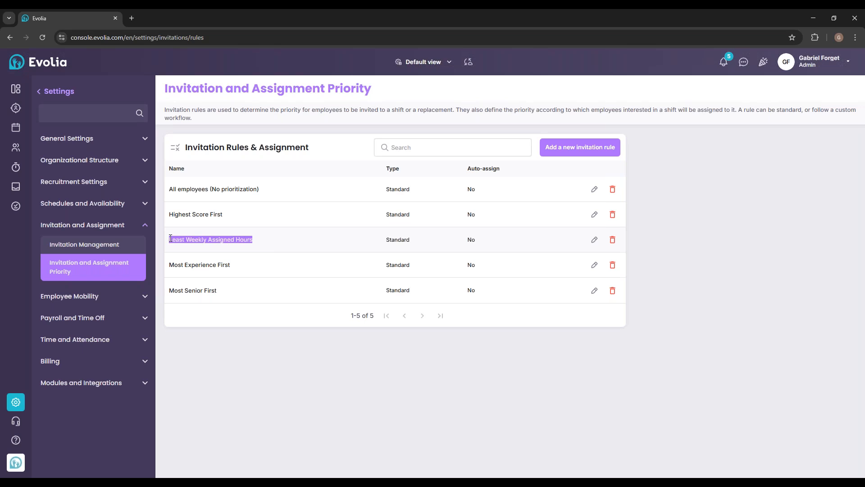
left_click_drag(248, 268, 170, 269)
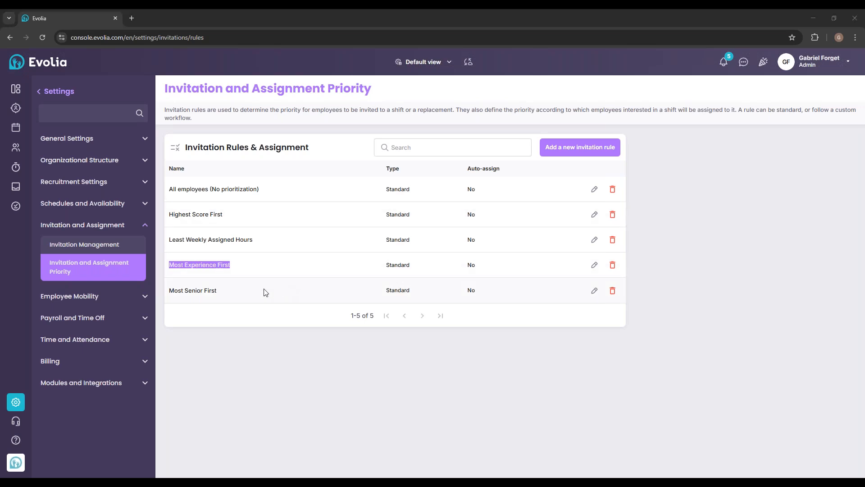
left_click(219, 296)
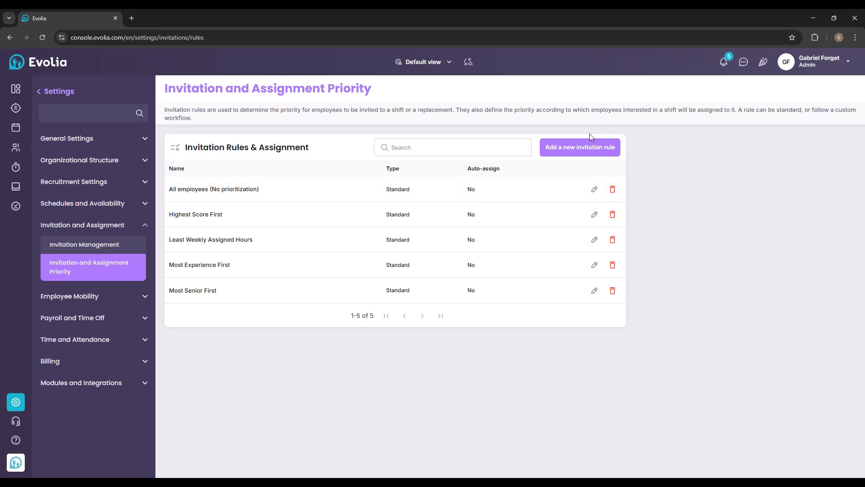
- Start a new invitation rule of the Standard type
left_click(586, 147)
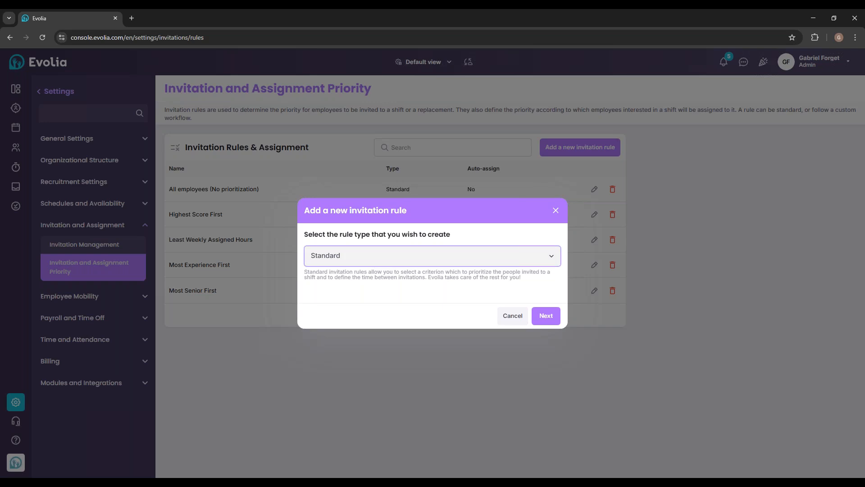
left_click(366, 255)
left_click(408, 314)
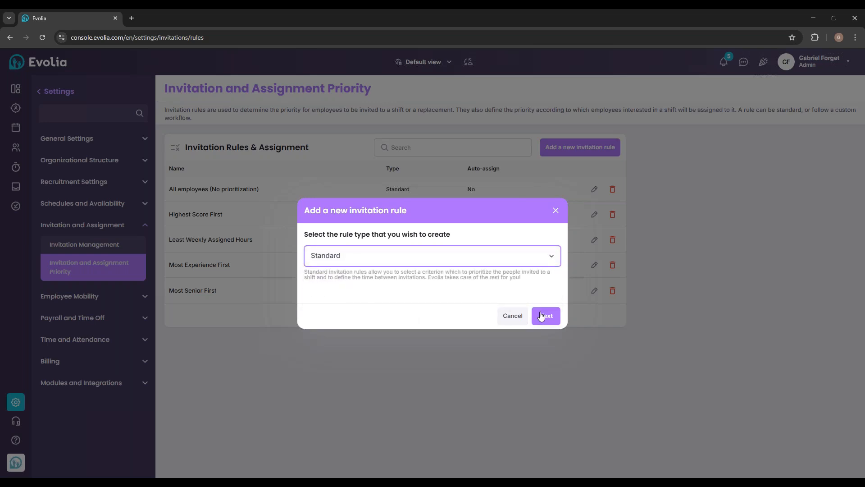
left_click(543, 316)
- Name the standard rule "Test" in English and "test" in French
left_click(411, 178)
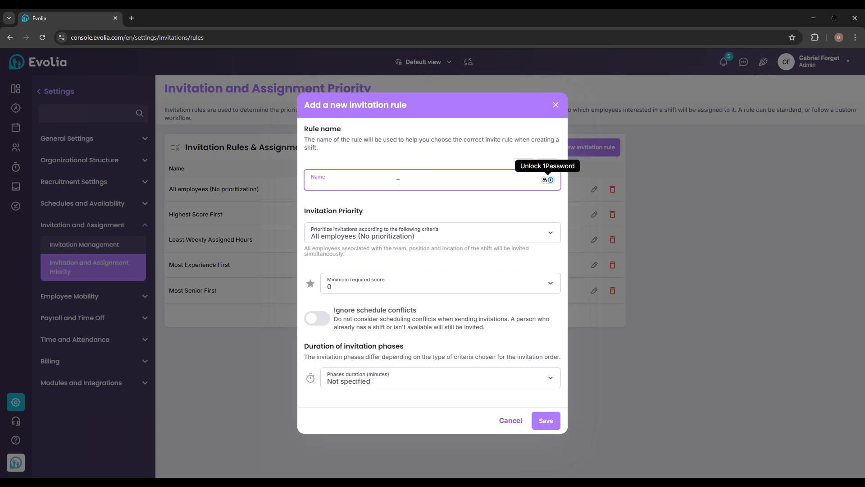
left_click(470, 207)
left_click(421, 177)
type("Test")
left_click(548, 166)
left_click(396, 178)
type("test")
- Prioritize the rule's invitations by Least Senior Employee First and review the minimum score and schedule conflict options
left_click(426, 241)
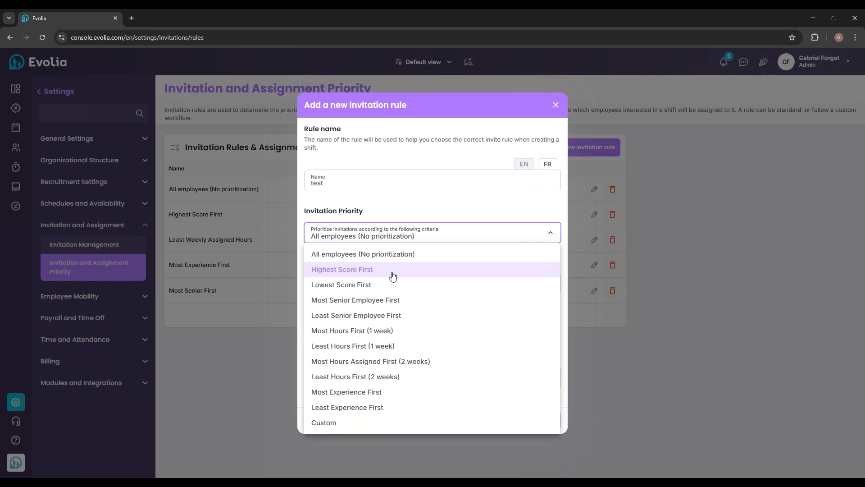
left_click(377, 315)
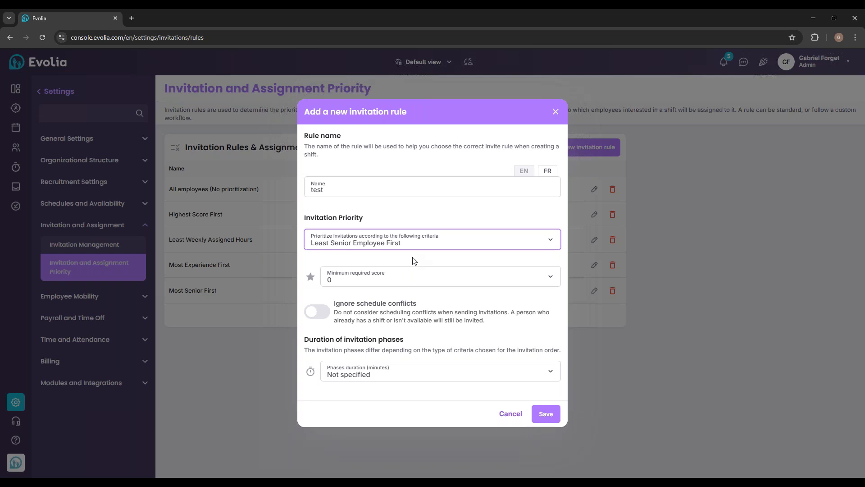
left_click(361, 284)
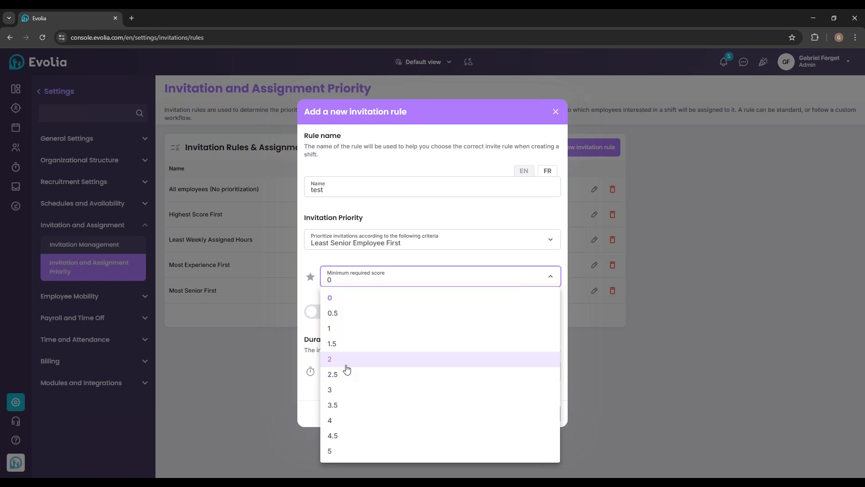
left_click(354, 262)
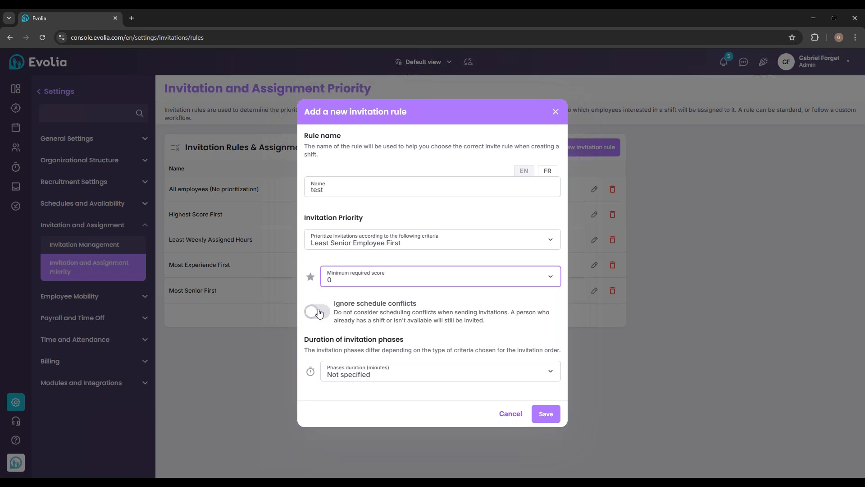
left_click(320, 313)
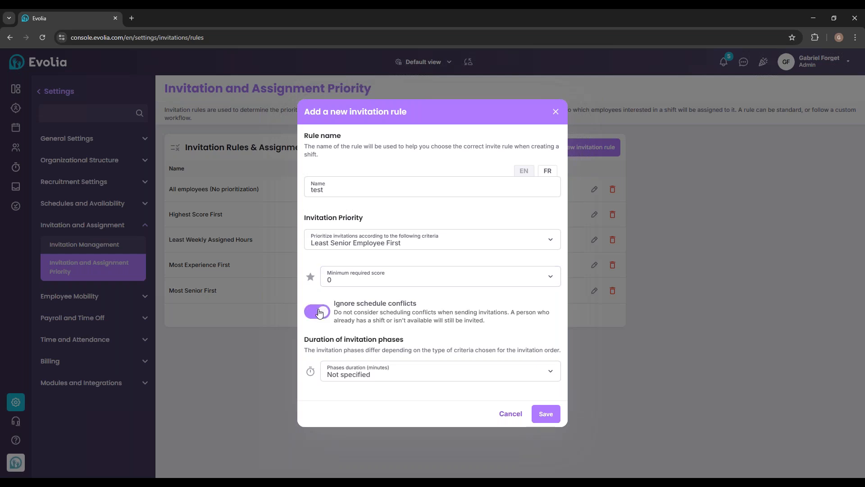
left_click(320, 313)
- Set the duration of the invitation phases to 5 minutes and save the standard rule
left_click(437, 371)
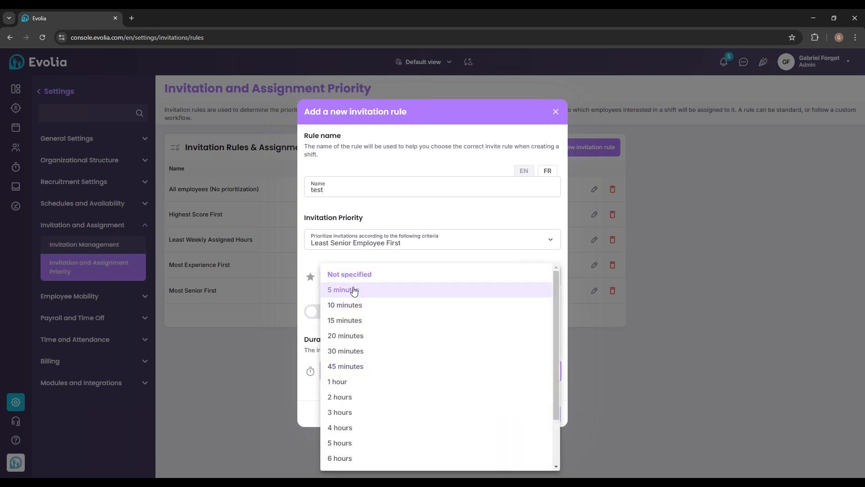
left_click(419, 379)
left_click(418, 377)
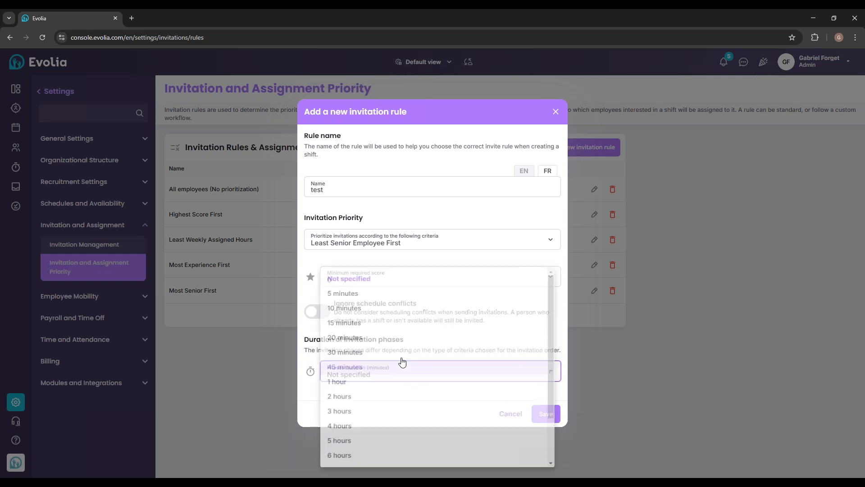
left_click(344, 291)
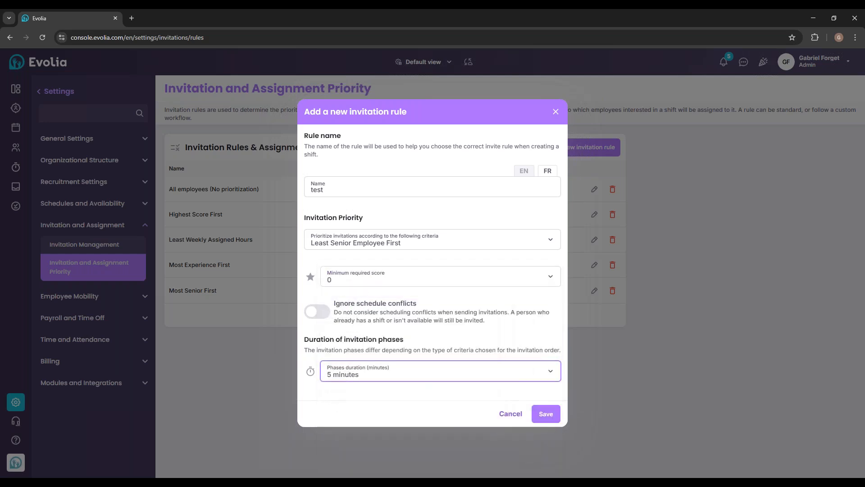
left_click(391, 378)
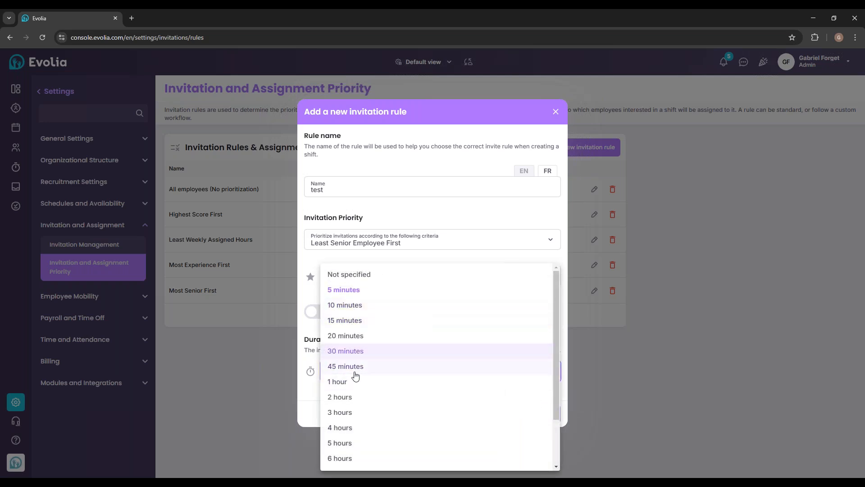
left_click(307, 395)
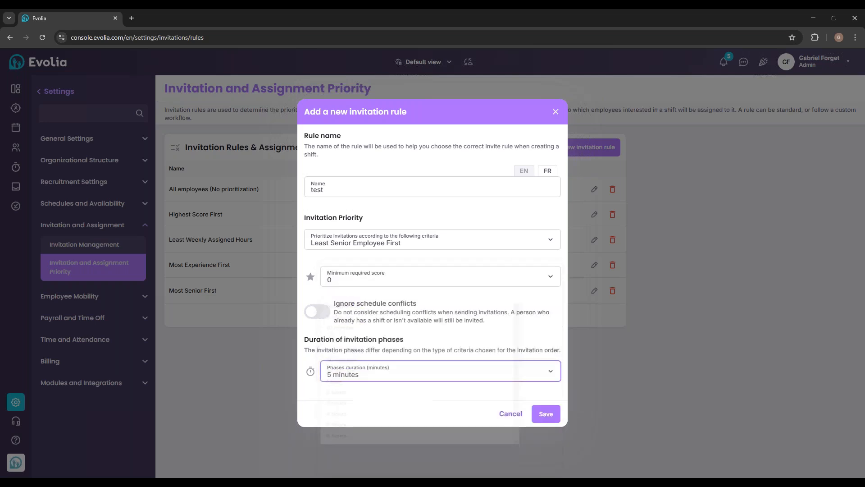
left_click(551, 420)
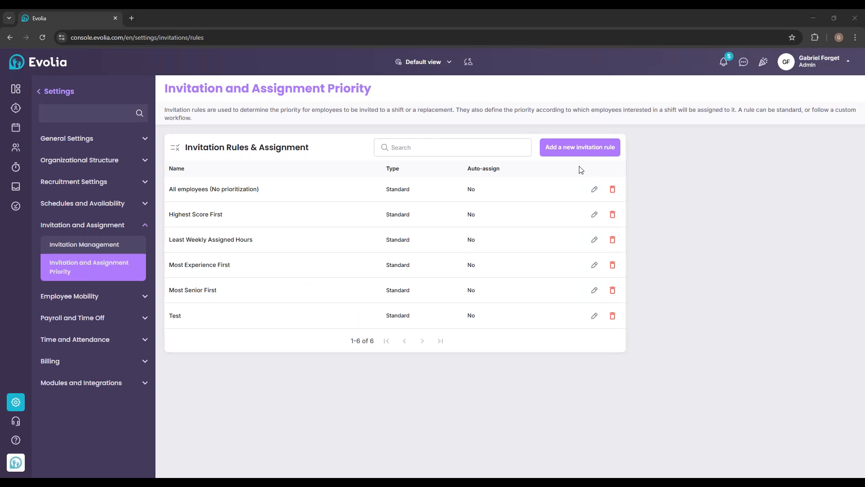
- Start another new invitation rule, this one of the Advanced type
left_click(565, 145)
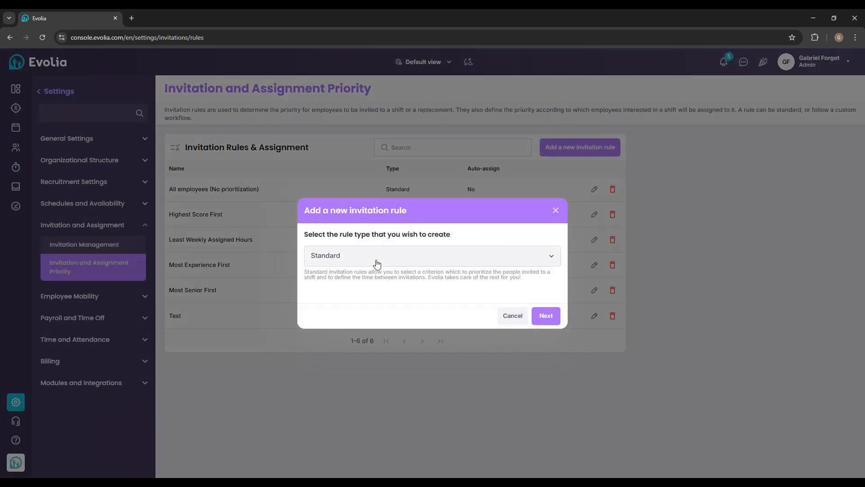
left_click(375, 261)
left_click(352, 294)
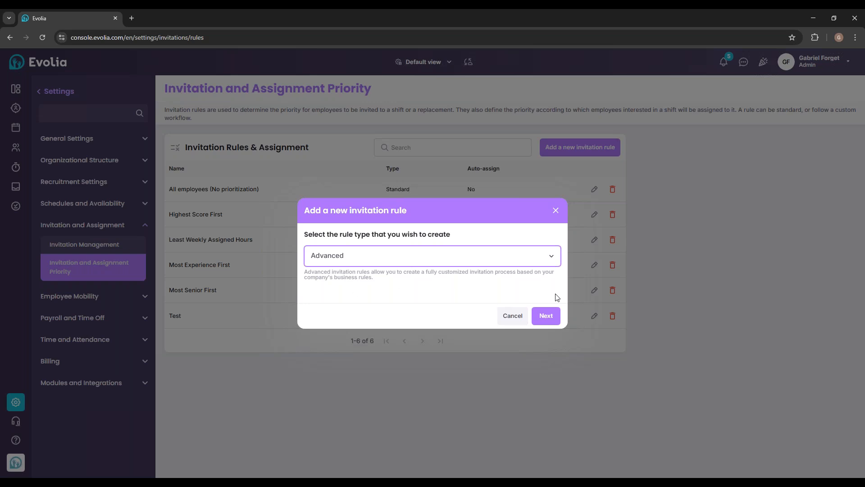
left_click(547, 316)
- Name the advanced rule "Test 1" in both English and French and proceed to its invitation phases
left_click(369, 305)
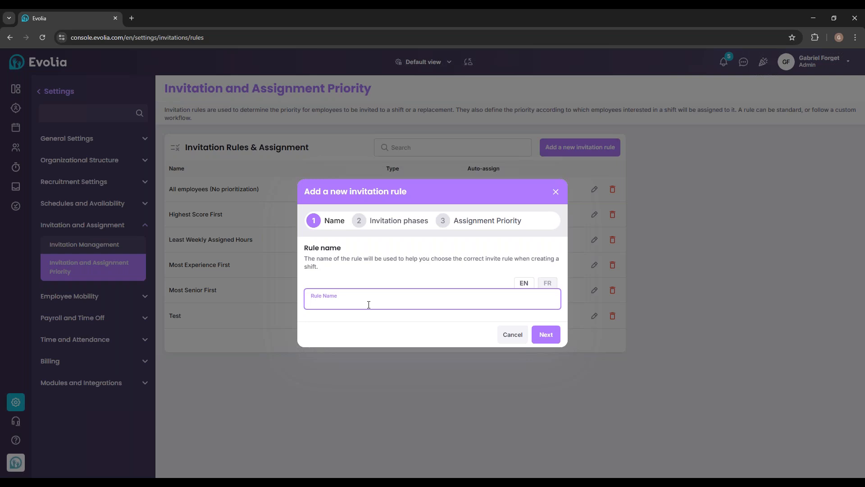
type("Test 1")
left_click(547, 283)
left_click(385, 297)
type("T")
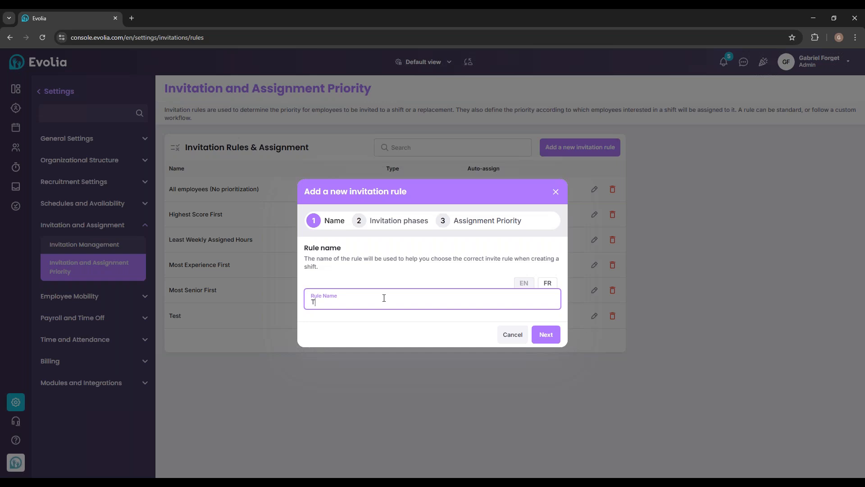
type("est 1")
left_click(545, 334)
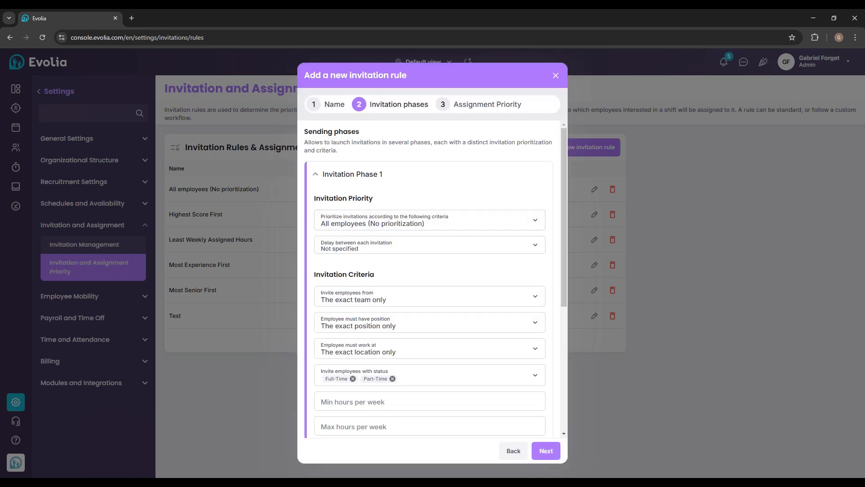
- Set the invitation priority of Invitation Phase 1 to Most Senior Employee First
left_click(367, 179)
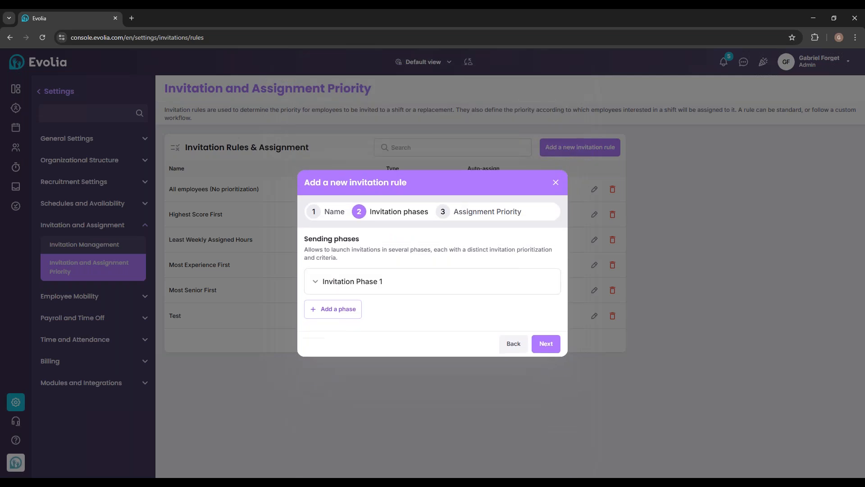
left_click(406, 282)
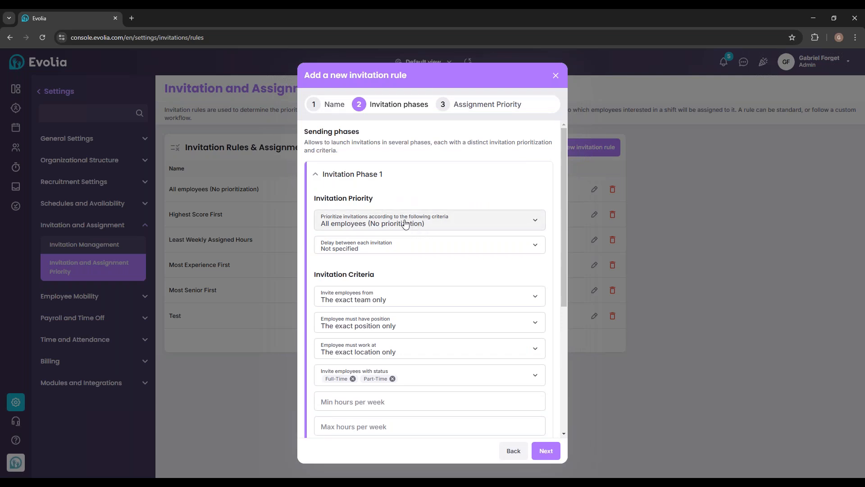
left_click(405, 223)
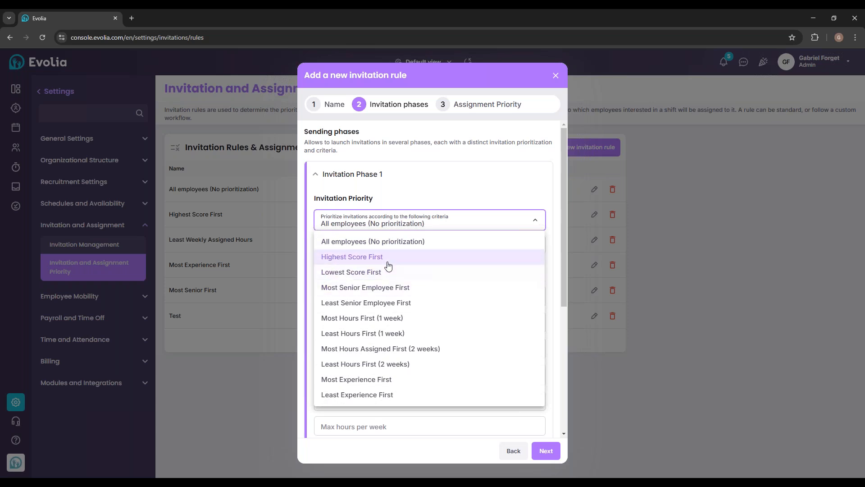
left_click(389, 288)
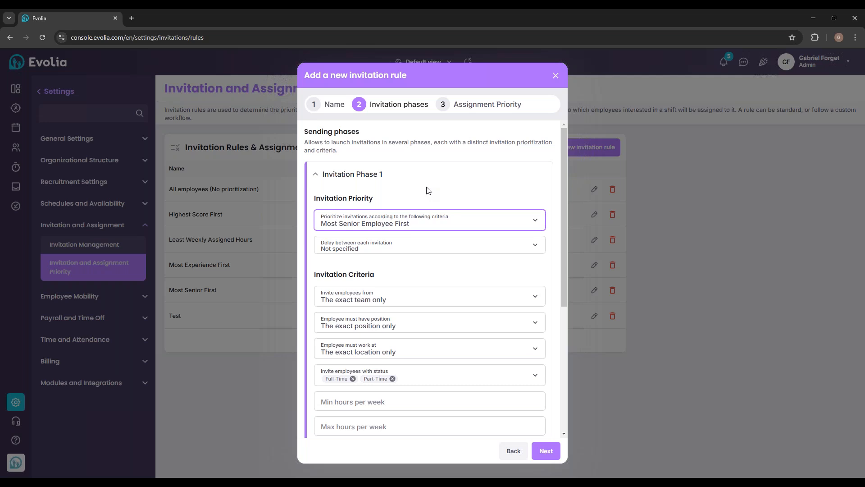
- Set Invitation Phase 1's delay between each invitation to 5 minutes and invite employees from Include all teams
left_click(396, 251)
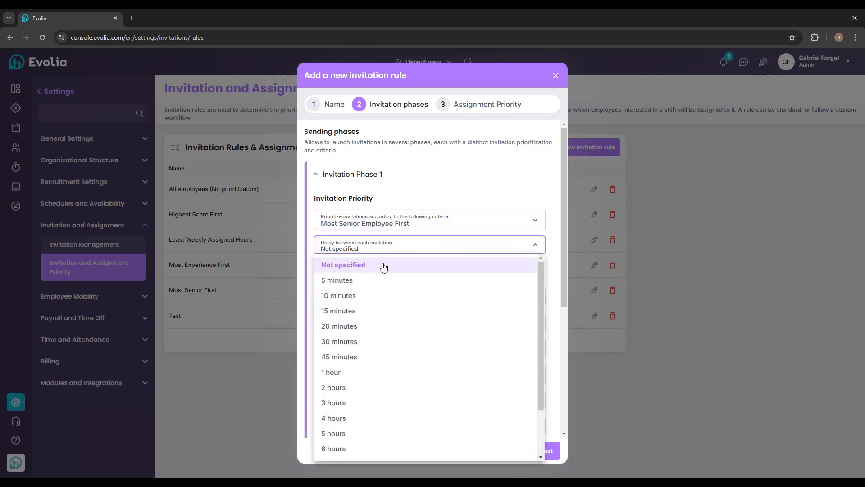
left_click(359, 286)
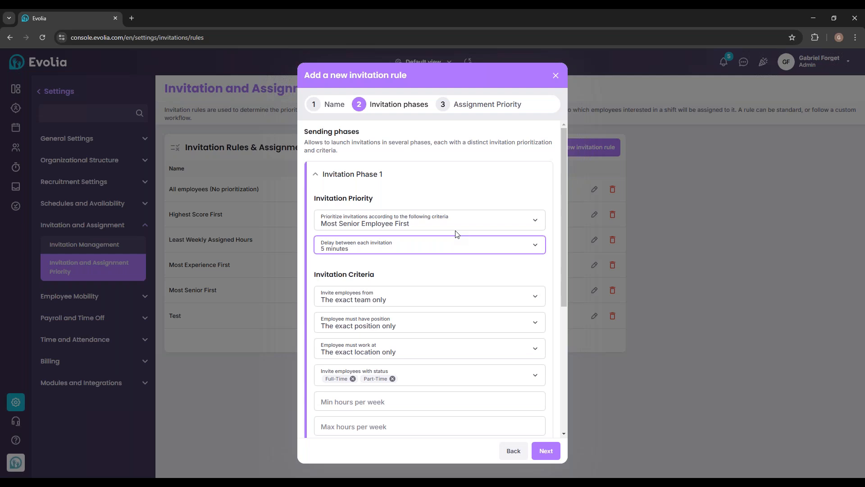
scroll(457, 247, "down", 1)
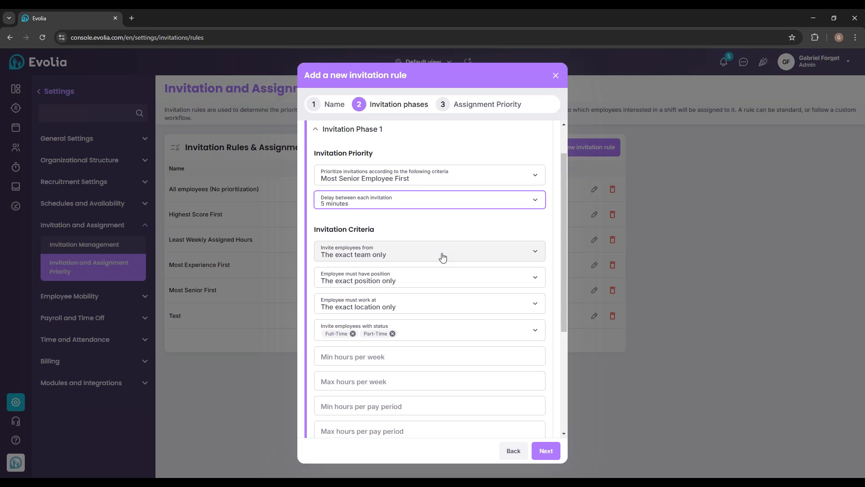
left_click_drag(375, 229, 318, 231)
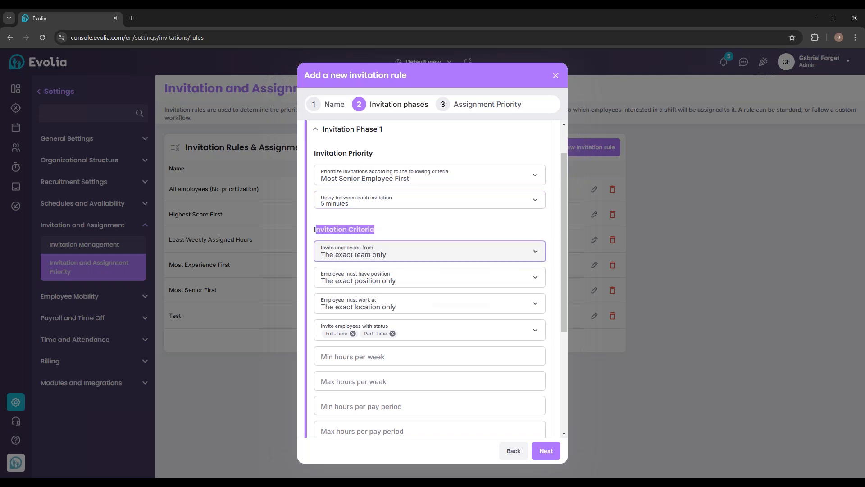
left_click(391, 256)
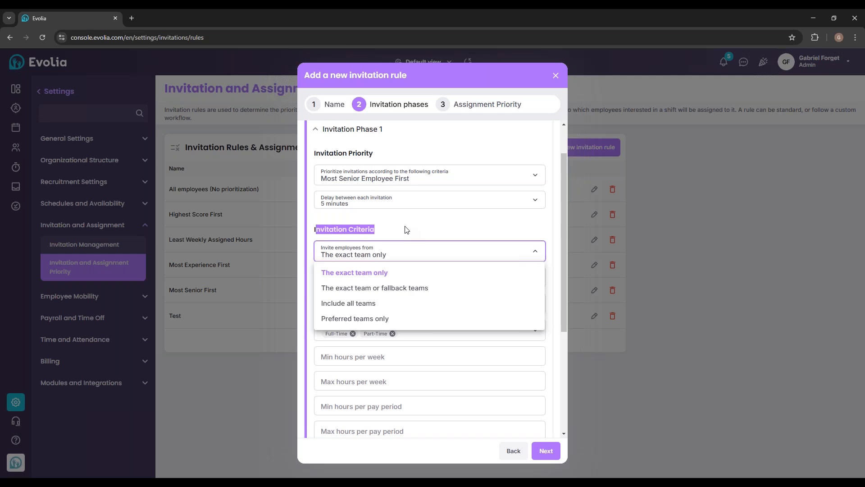
left_click(407, 231)
left_click(396, 253)
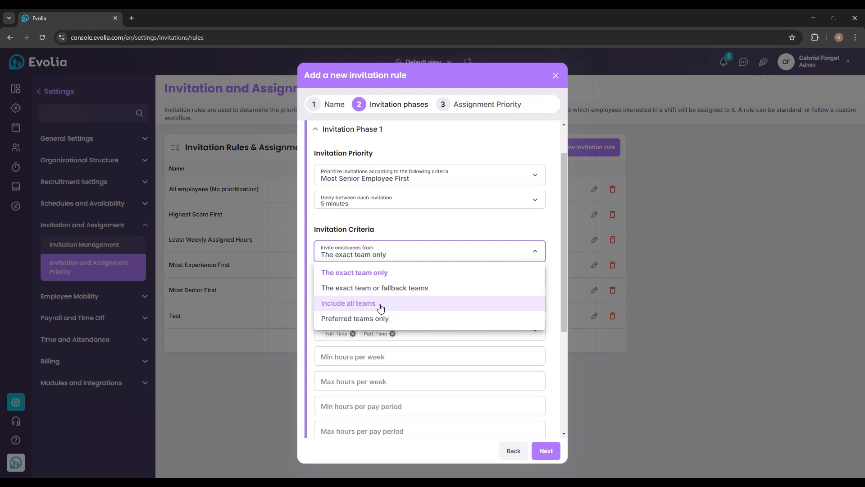
left_click(405, 230)
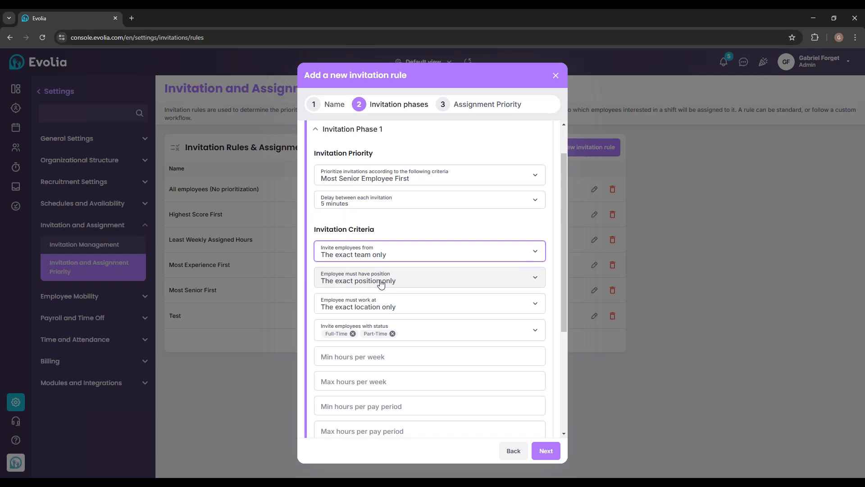
left_click(385, 257)
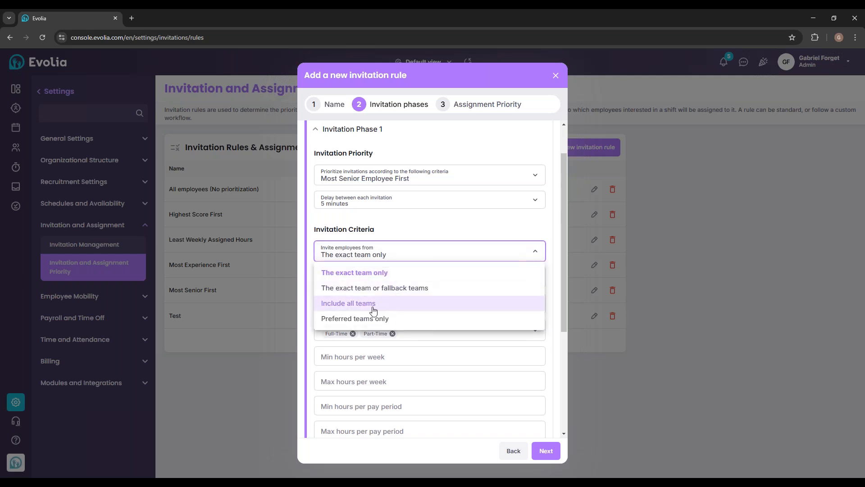
left_click(373, 310)
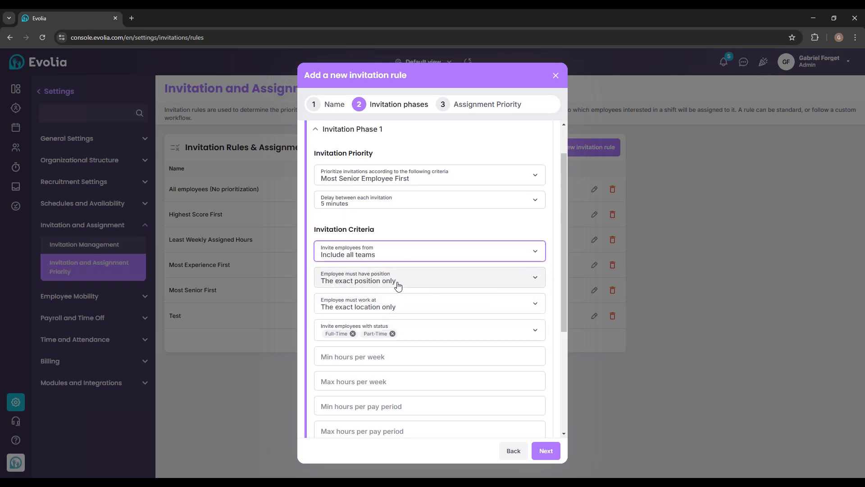
- Check the position criterion's options and remove the Full-Time status from the invited employees
left_click(396, 282)
left_click(411, 233)
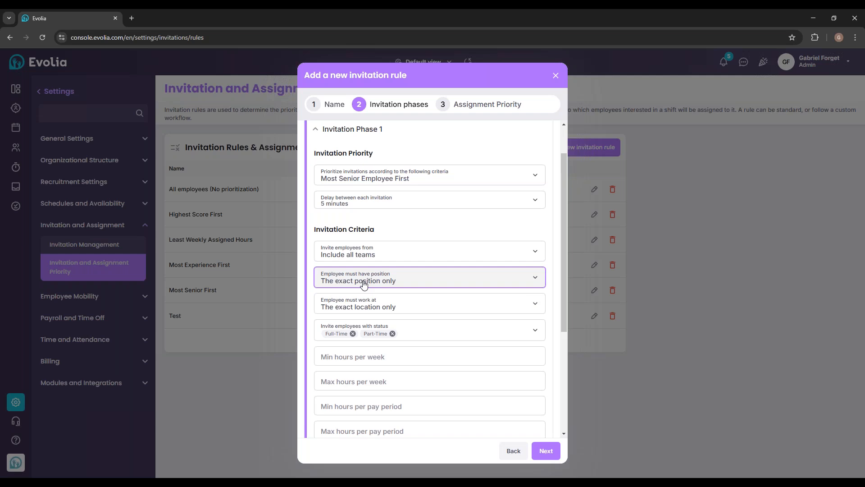
scroll(434, 273, "down", 1)
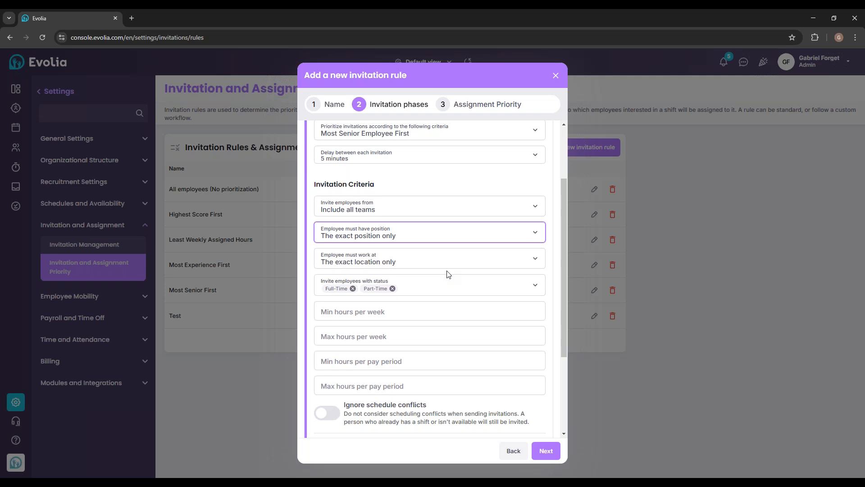
scroll(454, 294, "up", 2)
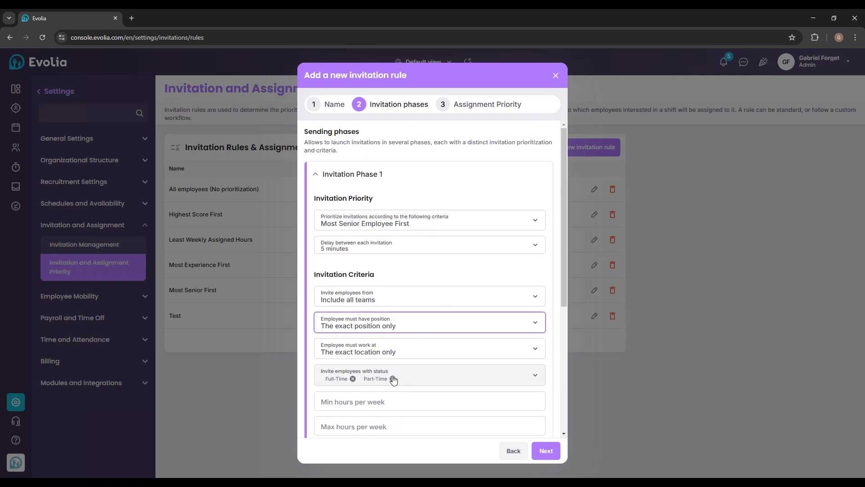
left_click(353, 378)
scroll(434, 342, "down", 1)
scroll(391, 337, "down", 1)
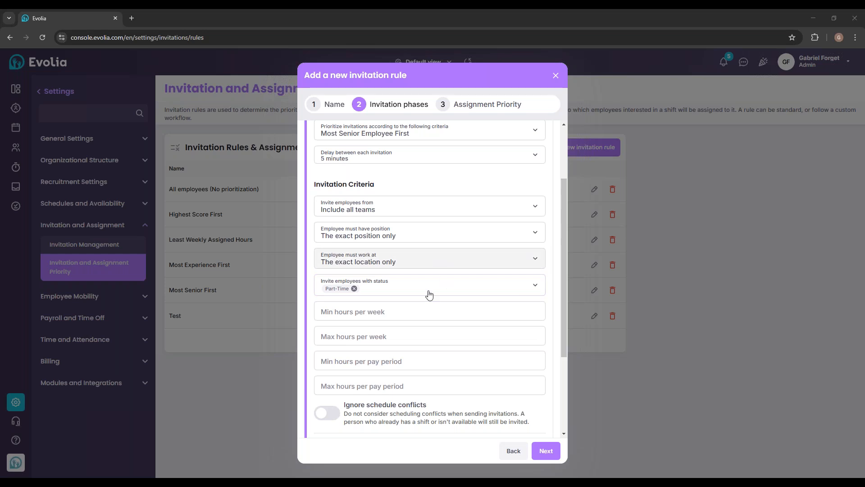
- Look at the minimum weekly hours options and set the maximum hours per week to 40h
left_click(397, 312)
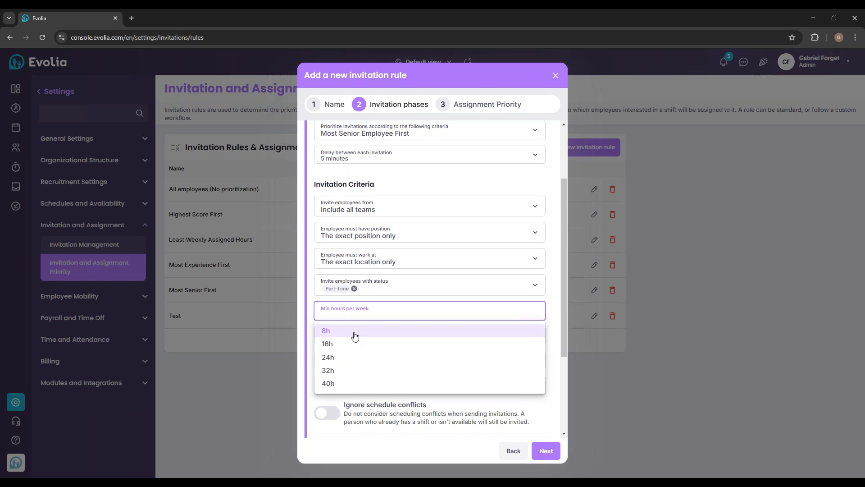
left_click(311, 308)
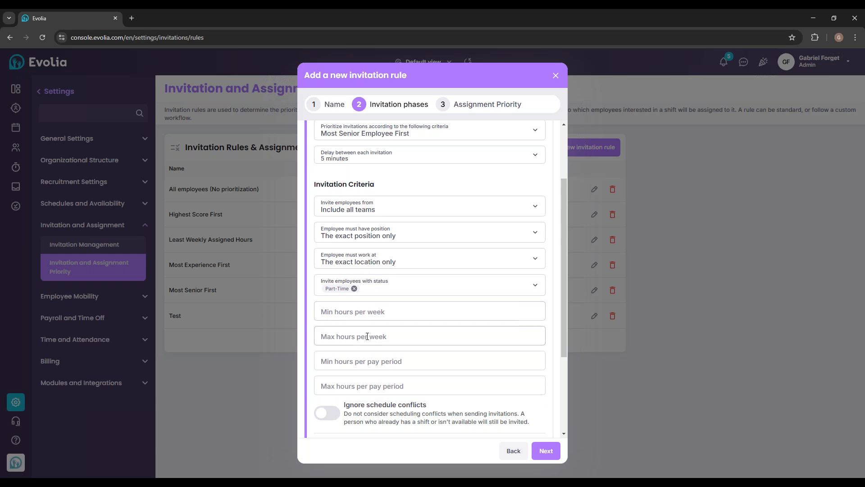
left_click(425, 337)
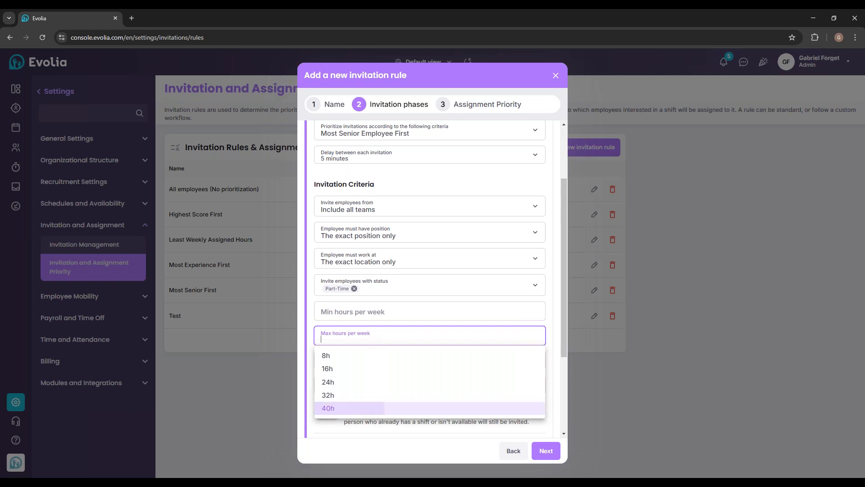
left_click(348, 407)
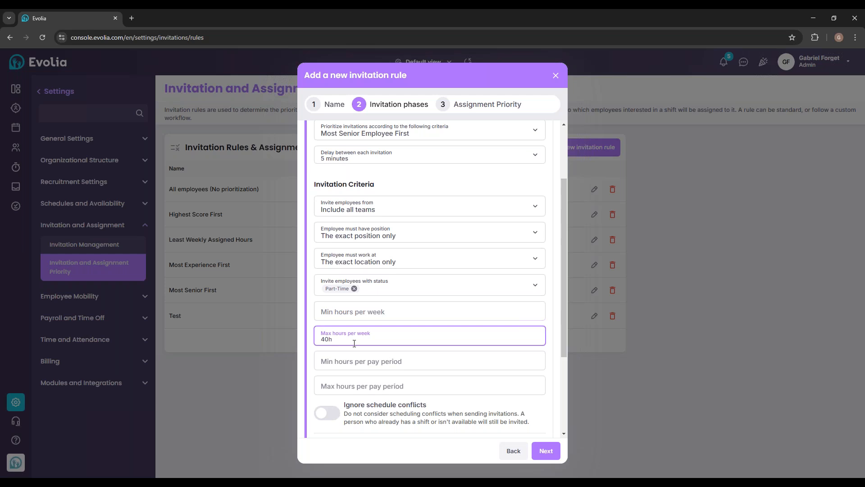
- Try to clear the maximum hours per week value in Invitation Phase 1
key("BackSpace")
key("BackSpace")
key("BackSpace")
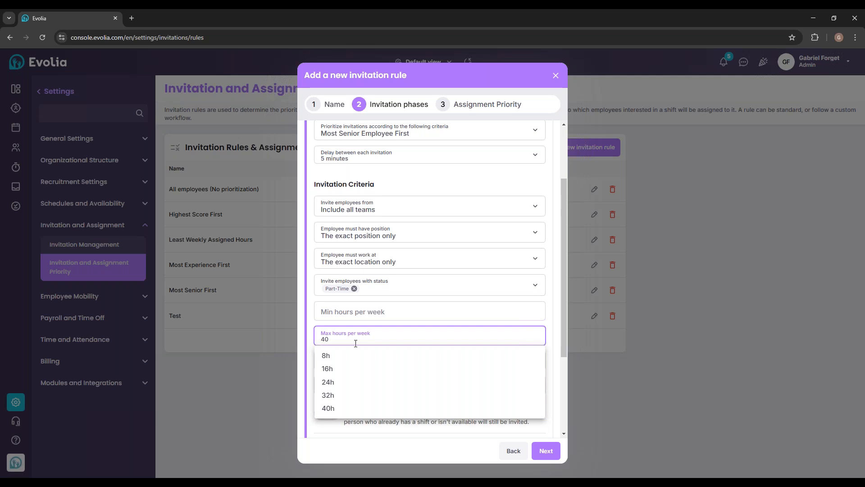
left_click(297, 345)
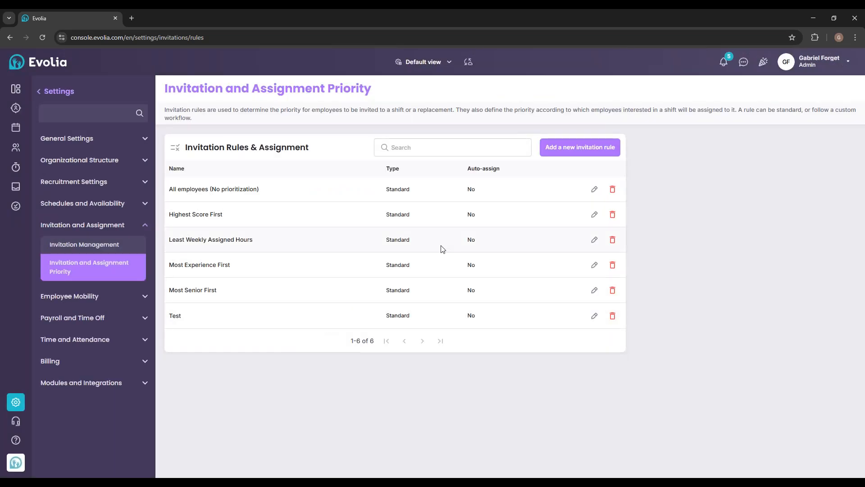
- Start a new invitation rule of the Advanced type and continue to its name
left_click(571, 148)
left_click(394, 258)
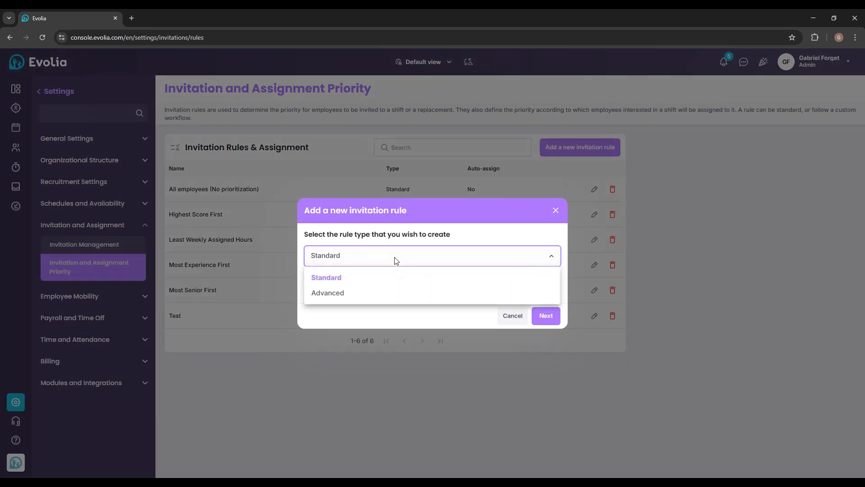
left_click(440, 313)
left_click(422, 264)
left_click(328, 293)
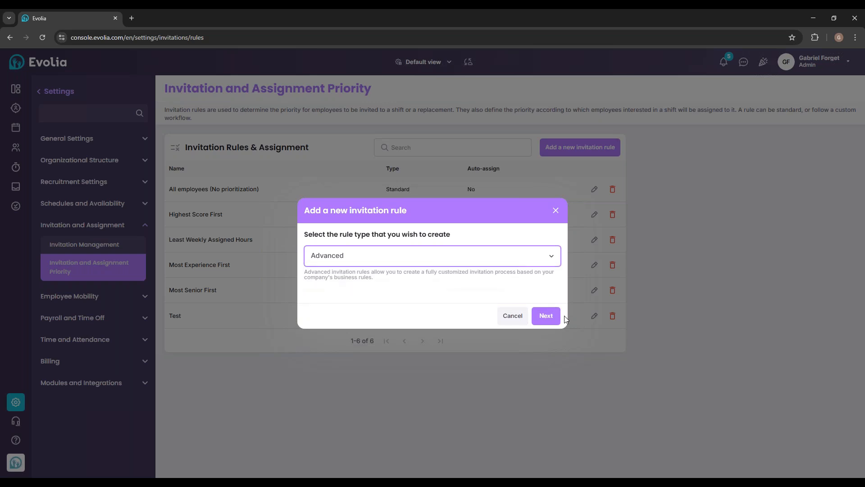
left_click(546, 315)
- Enter "Test" as the rule name in both English and French
left_click(358, 302)
type("Test")
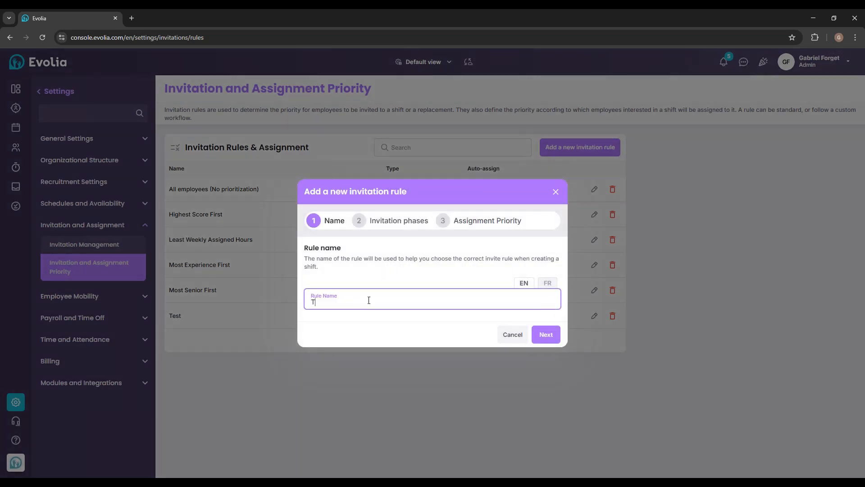
left_click(547, 283)
left_click(406, 300)
type("tet")
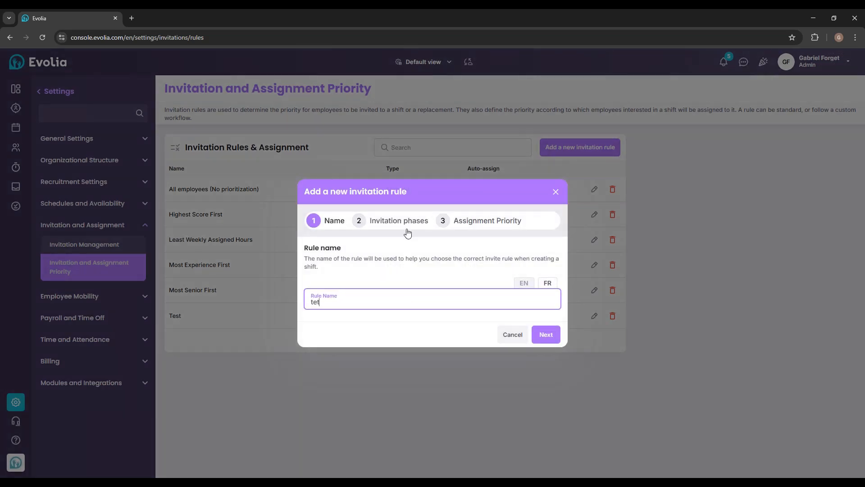
key("BackSpace")
key("BackSpace")
type("Test")
- Append "1" to the English and French rule names and proceed to the invitation phases
left_click(525, 284)
left_click(417, 306)
type("1")
left_click(547, 283)
left_click(400, 303)
type("1")
left_click(393, 223)
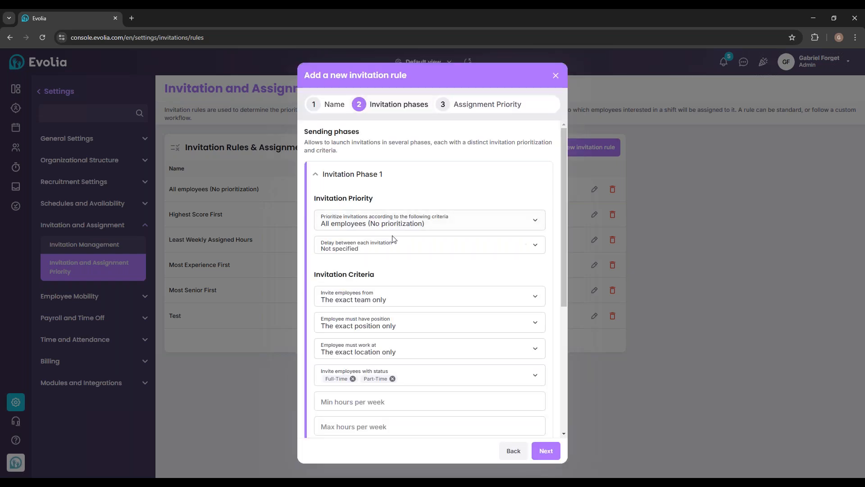
- Set Invitation Phase 1's priority to Most Senior Employee First with a delay of 5 minutes between each invitation
scroll(401, 221, "down", 1)
left_click(366, 250)
left_click(385, 176)
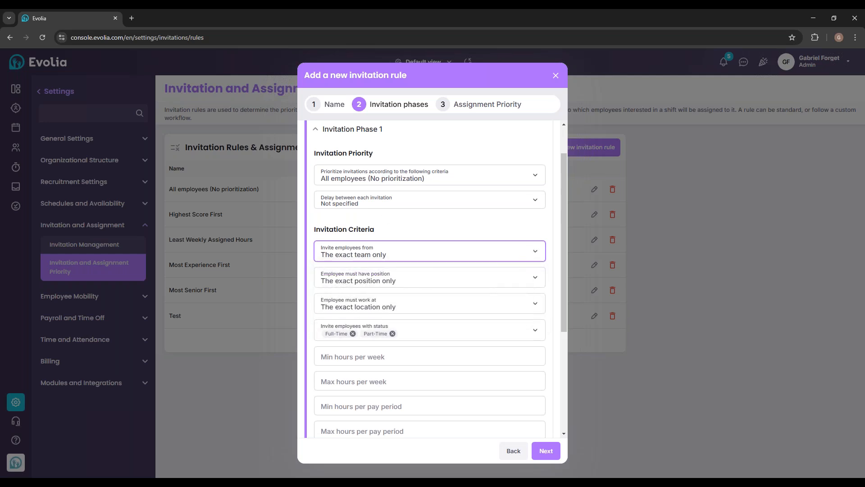
left_click(385, 176)
left_click(353, 243)
left_click(377, 202)
left_click(356, 234)
- Set the phase's invitation criteria to Include all teams and a maximum of 40h per week
left_click(361, 252)
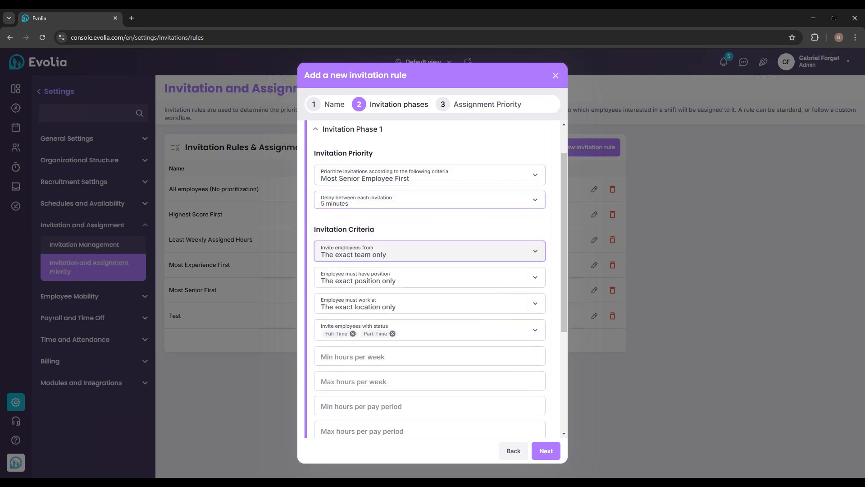
left_click(355, 303)
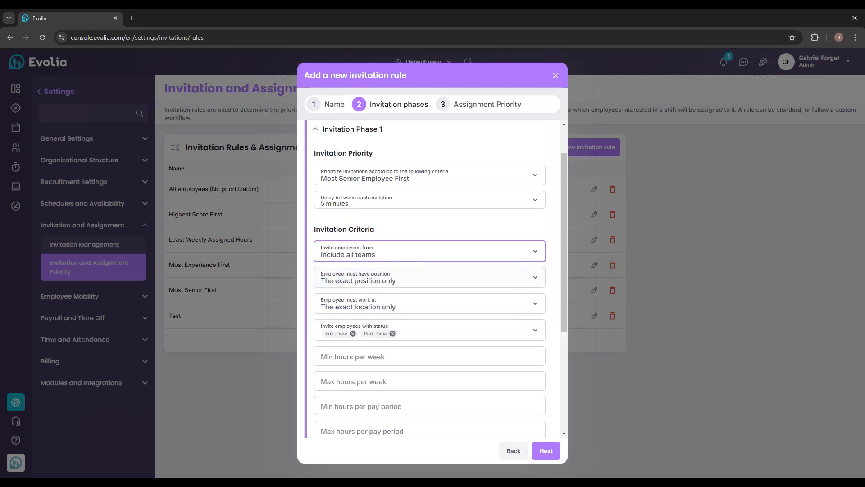
scroll(401, 284, "down", 2)
left_click(364, 295)
type("40h")
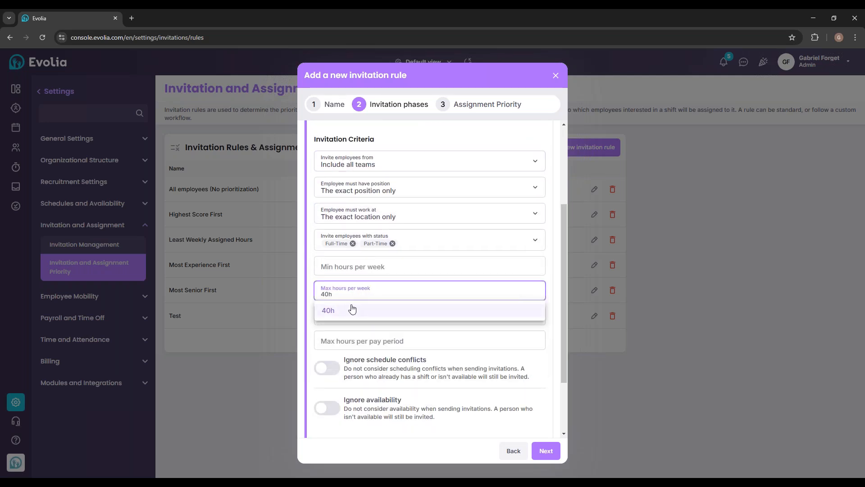
left_click(350, 309)
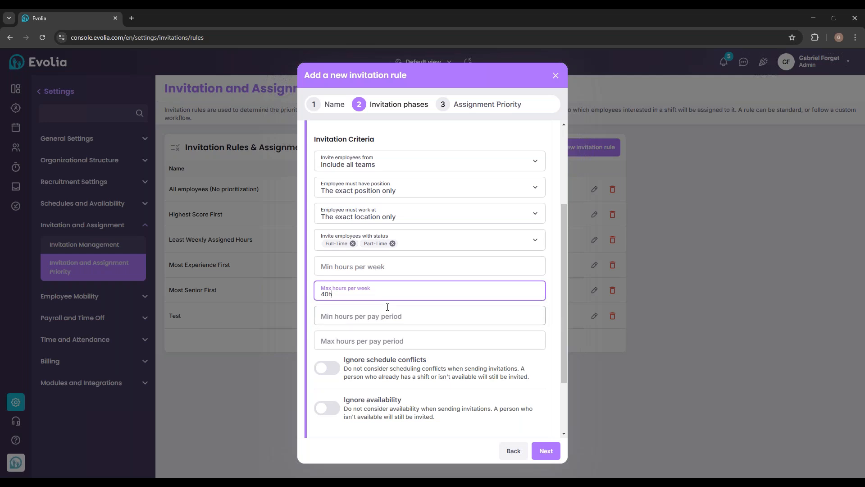
left_click(393, 336)
left_click(308, 325)
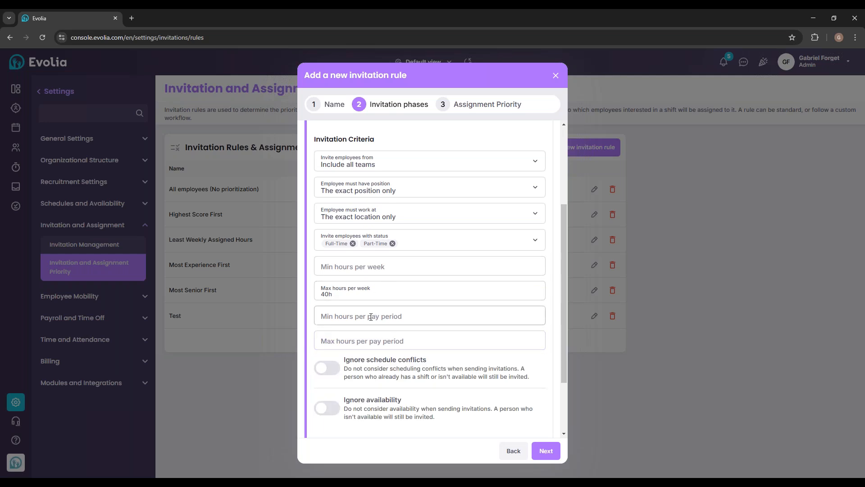
- Review the remaining Phase 1 settings, including the delay before the second phase, and add a second invitation phase
scroll(377, 310, "down", 1)
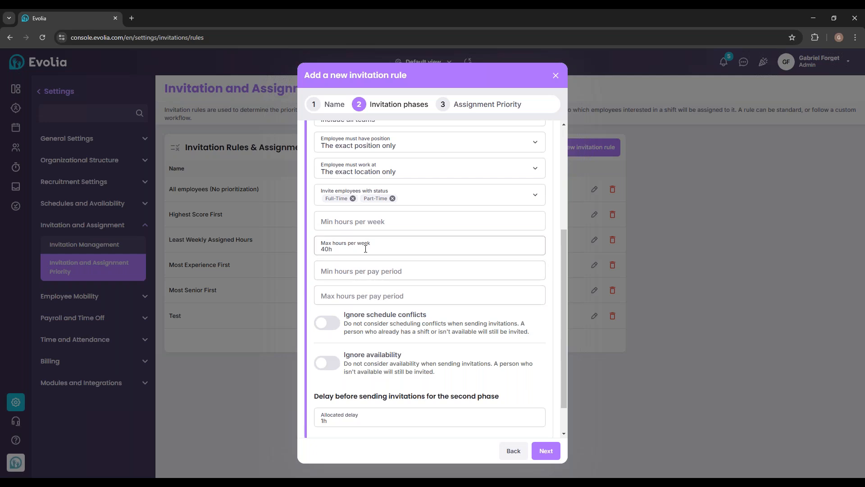
scroll(383, 251, "down", 1)
scroll(388, 252, "up", 1)
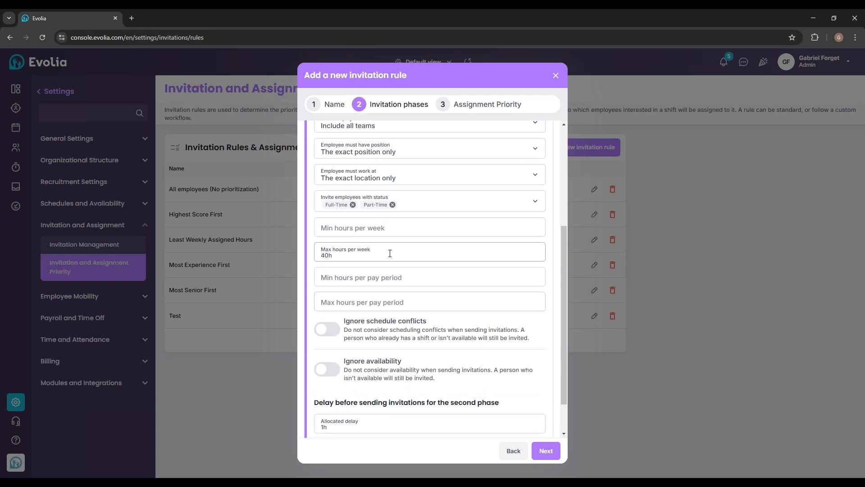
scroll(390, 253, "down", 1)
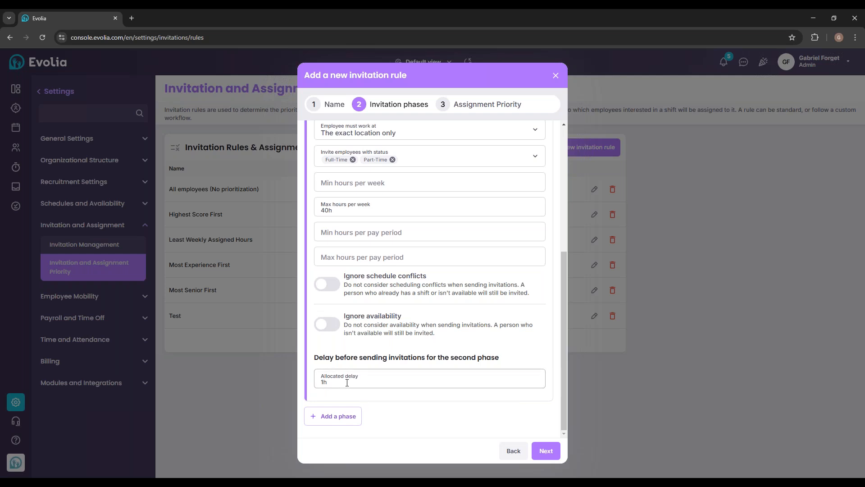
left_click_drag(319, 357, 503, 362)
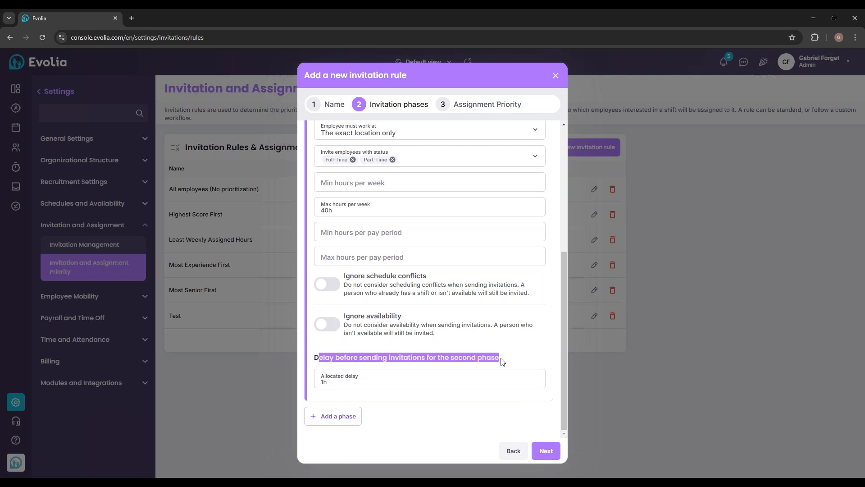
left_click(354, 420)
scroll(392, 256, "up", 2)
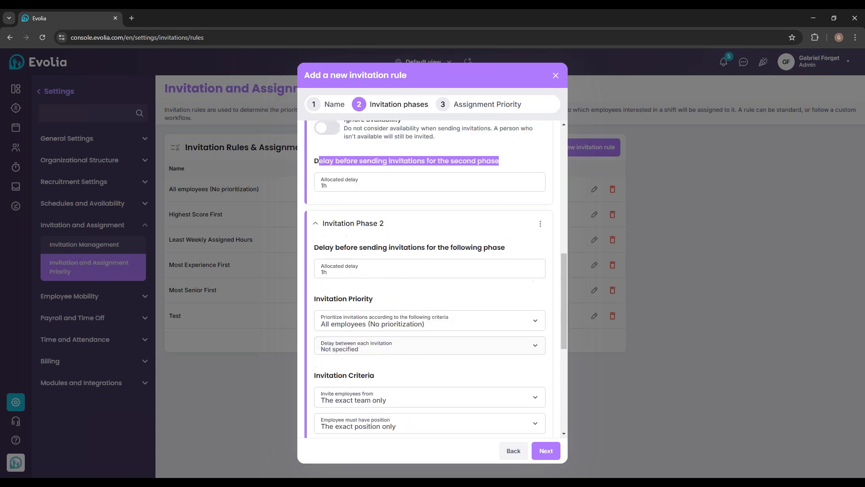
- Set Invitation Phase 2's priority to Most Senior Employee First with a delay of 5 minutes between each invitation
scroll(377, 217, "down", 1)
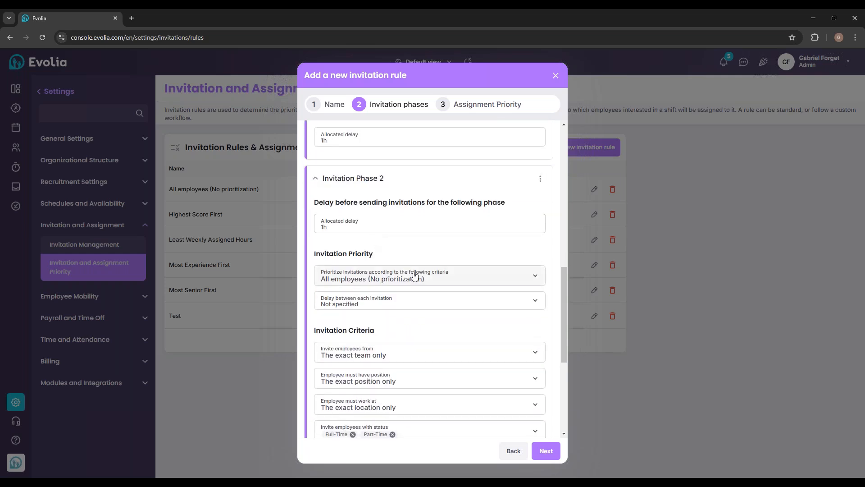
scroll(415, 276, "up", 1)
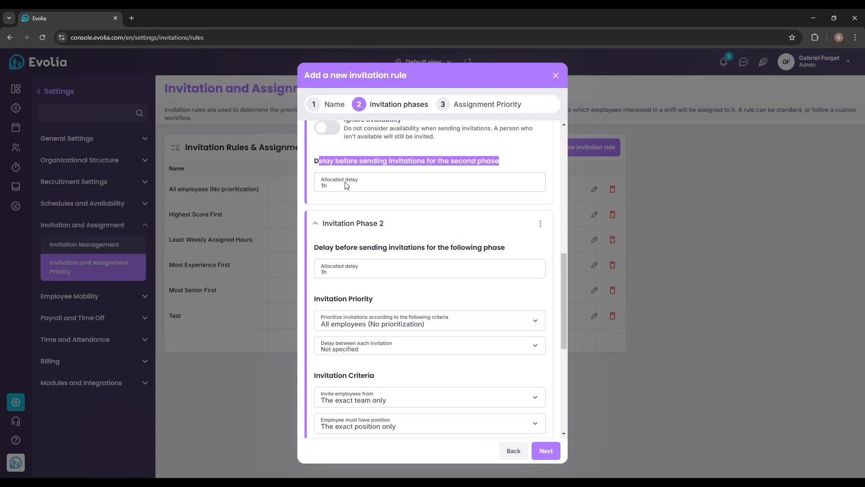
scroll(392, 262, "down", 1)
left_click(373, 278)
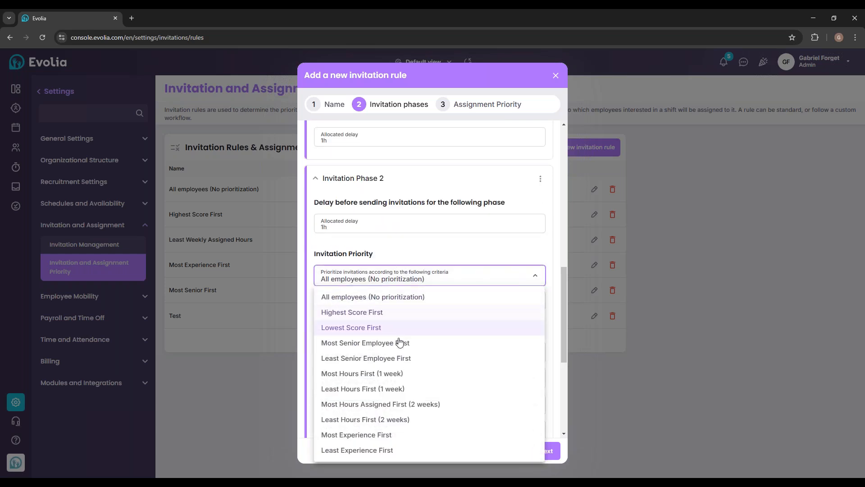
left_click(399, 342)
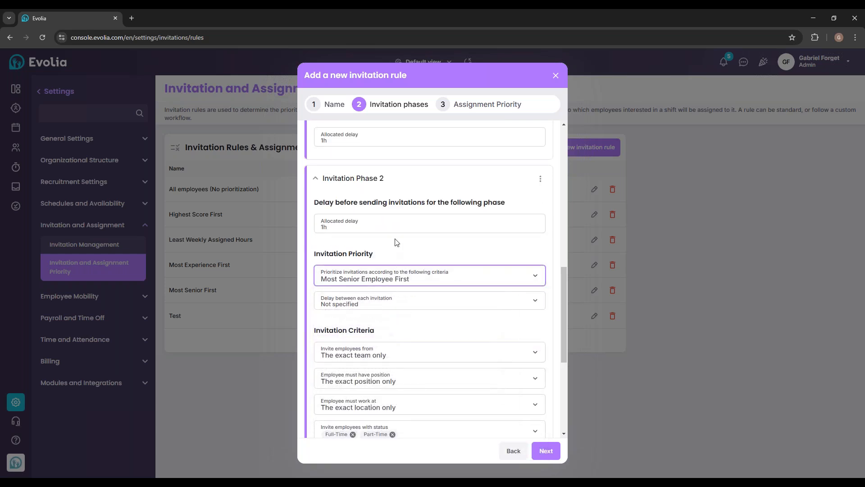
scroll(343, 234, "down", 1)
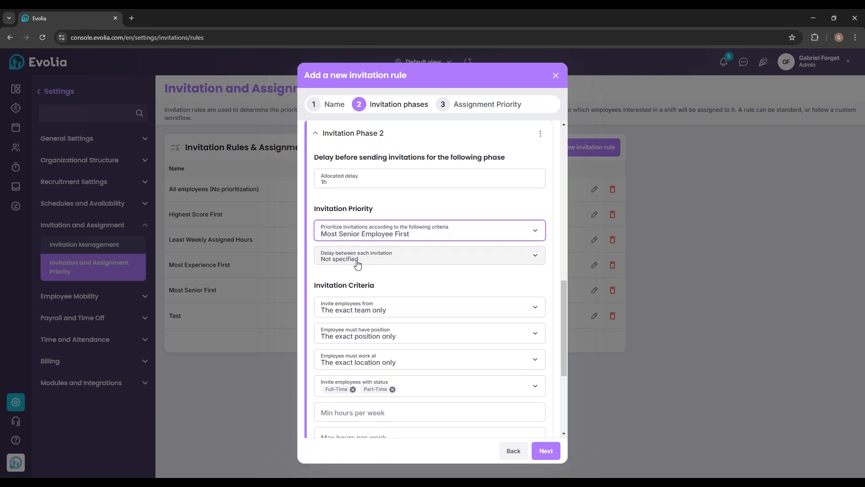
left_click(379, 266)
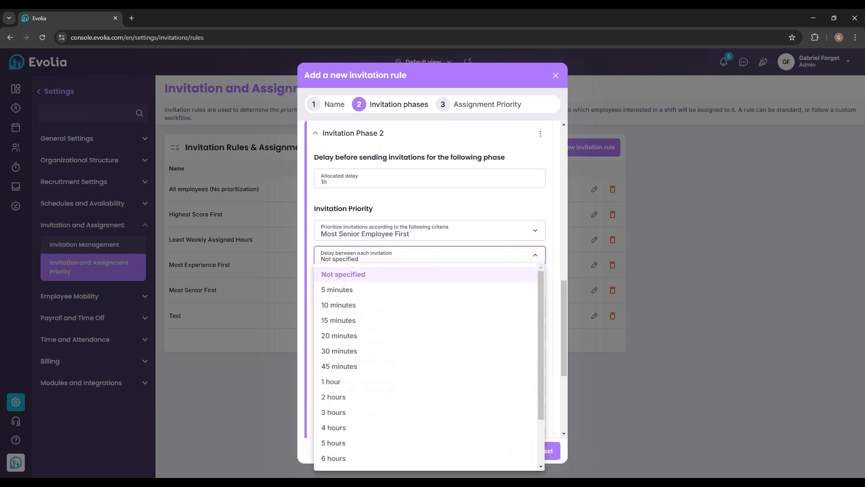
left_click(370, 286)
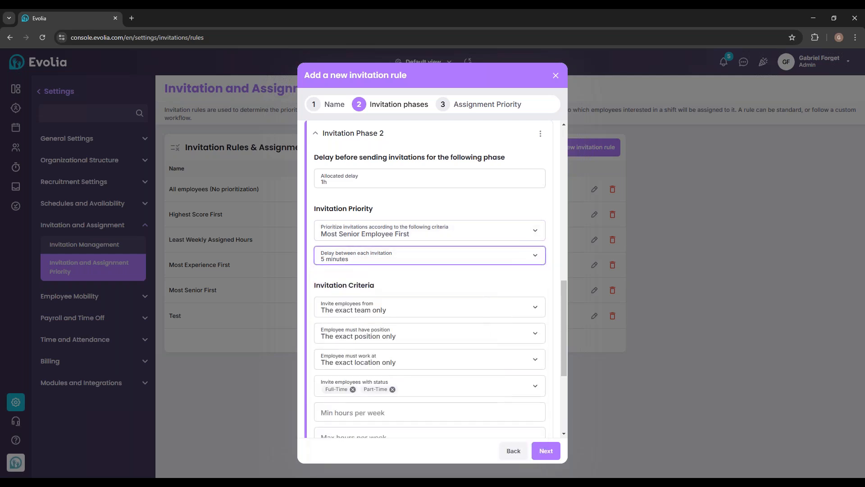
left_click(371, 269)
left_click(325, 287)
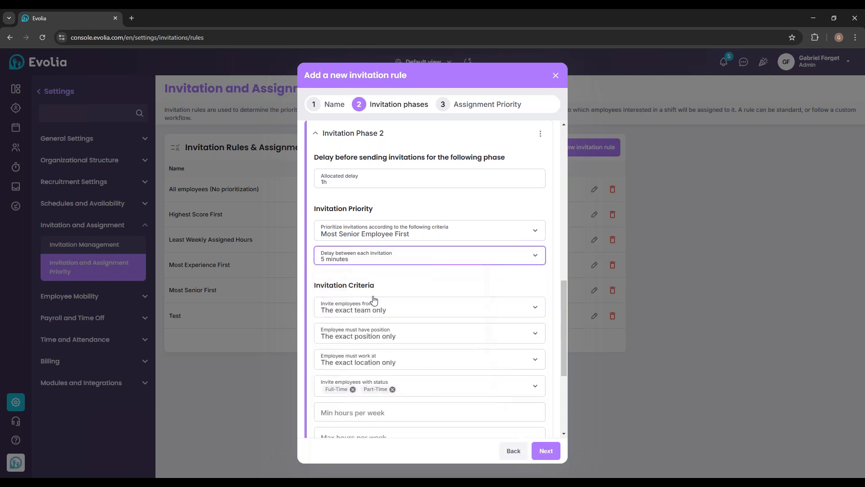
- Set Phase 2's invitation criteria to Include all teams and a maximum of 40h per week
left_click(410, 309)
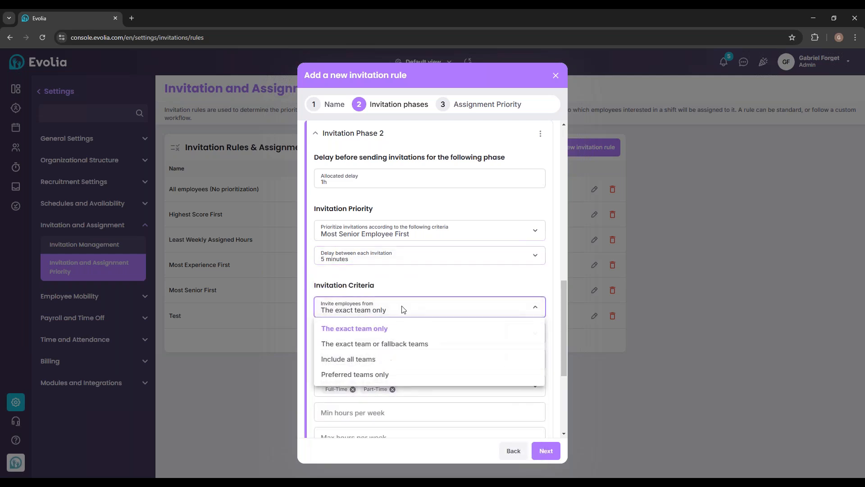
left_click(364, 360)
scroll(397, 286, "down", 3)
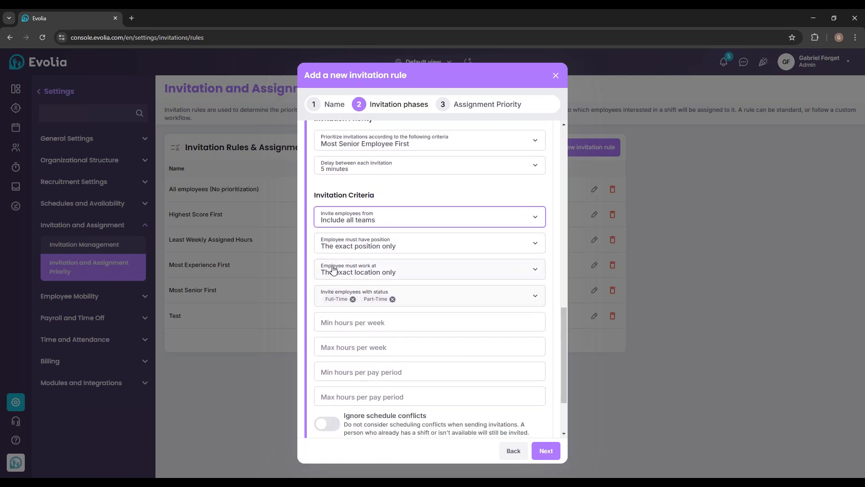
left_click(343, 305)
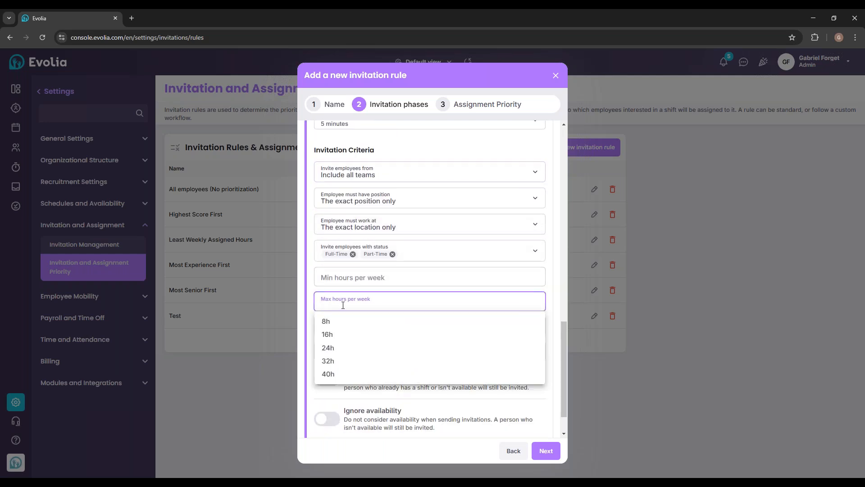
type("40h")
left_click(340, 323)
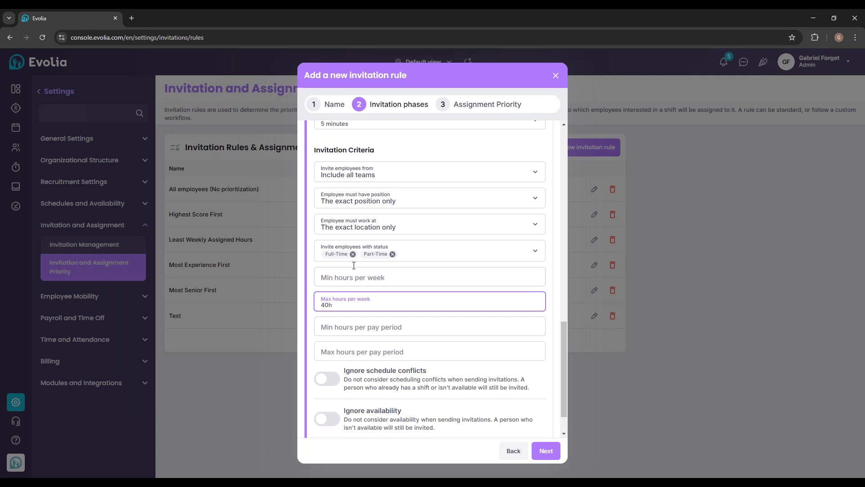
- Remove the Full-Time status from Phase 1's criteria and the Part-Time status from Phase 2's criteria
scroll(367, 263, "up", 10)
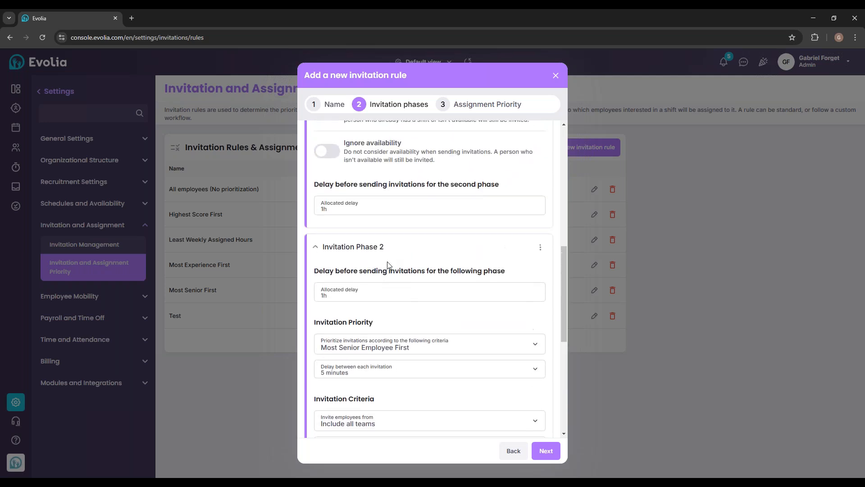
scroll(402, 262, "up", 2)
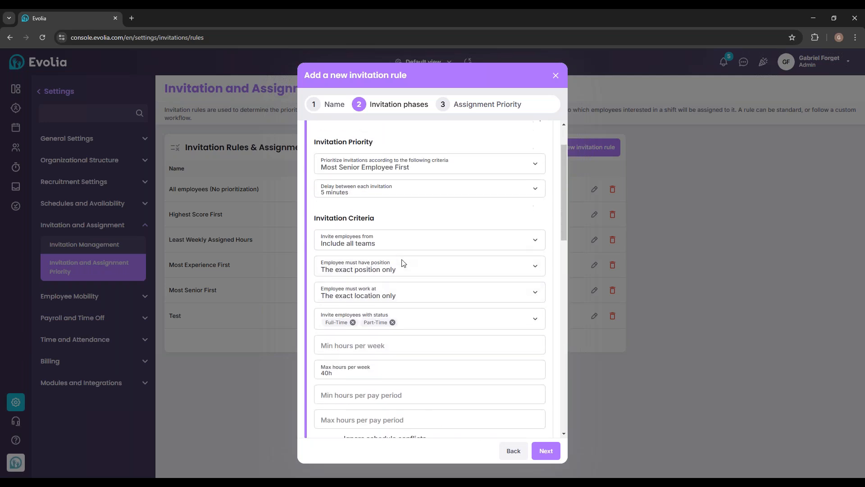
scroll(402, 261, "down", 1)
left_click(352, 323)
scroll(391, 310, "down", 4)
scroll(391, 309, "down", 8)
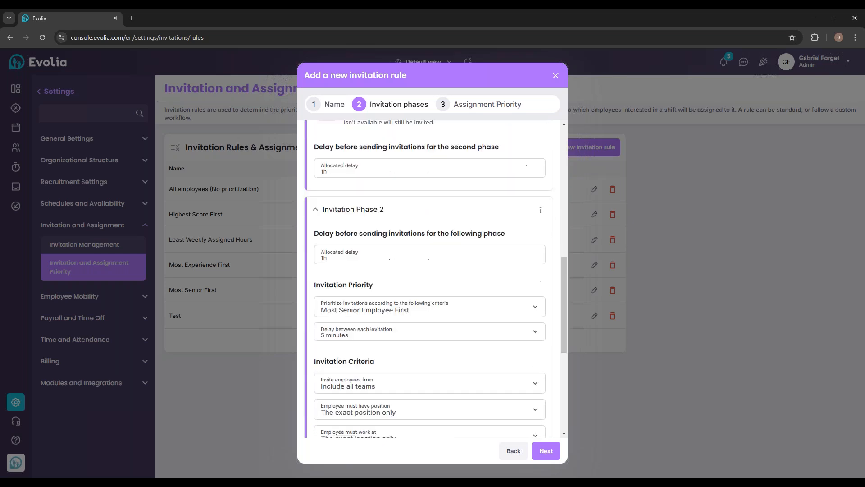
left_click(392, 299)
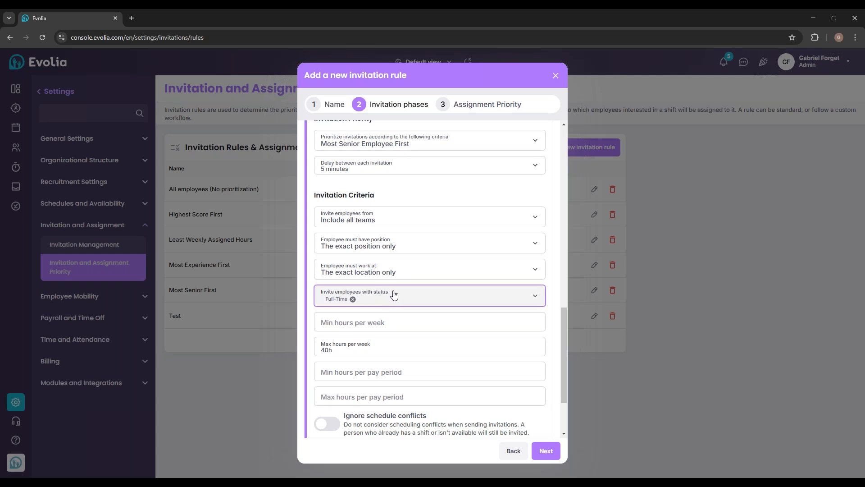
- Review the priorities, delays, criteria and employee statuses of both invitation phases
scroll(391, 294, "up", 10)
scroll(407, 230, "up", 4)
scroll(407, 230, "down", 12)
scroll(414, 304, "down", 3)
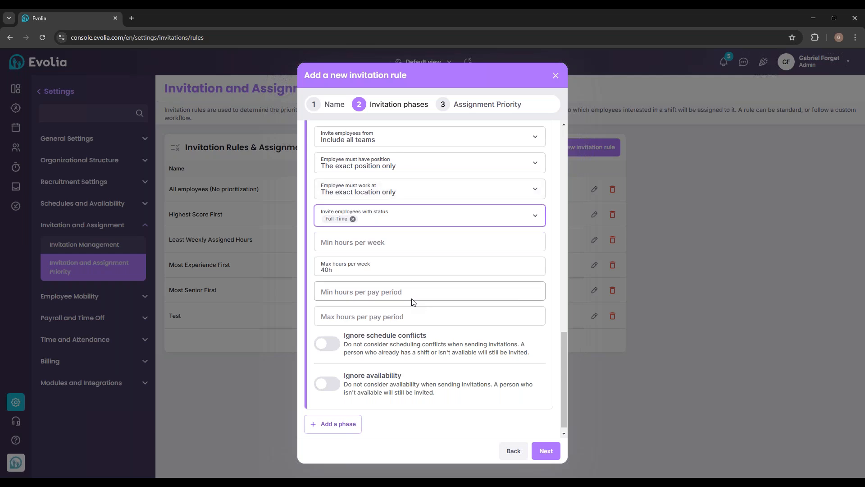
scroll(411, 299, "up", 6)
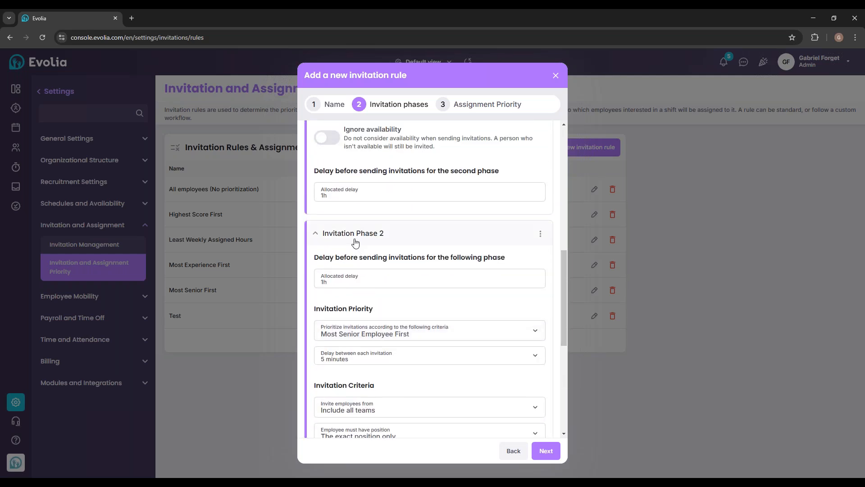
scroll(401, 246, "down", 3)
scroll(401, 285, "up", 5)
scroll(405, 283, "down", 6)
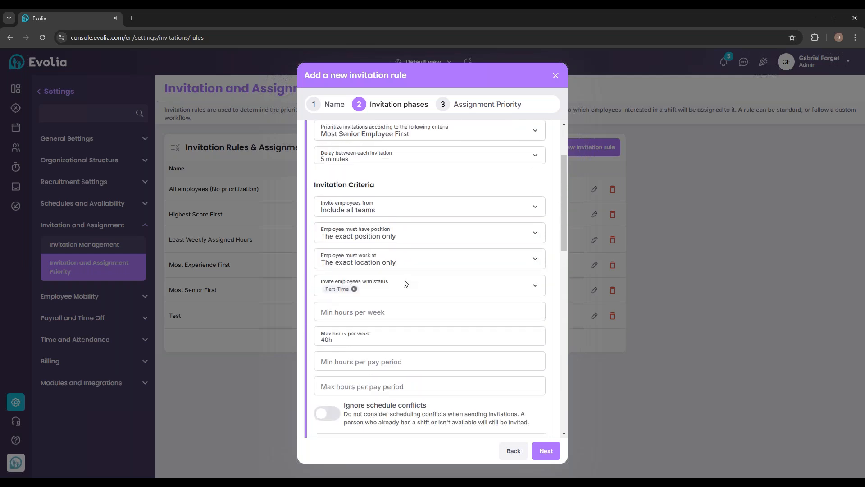
scroll(404, 283, "up", 2)
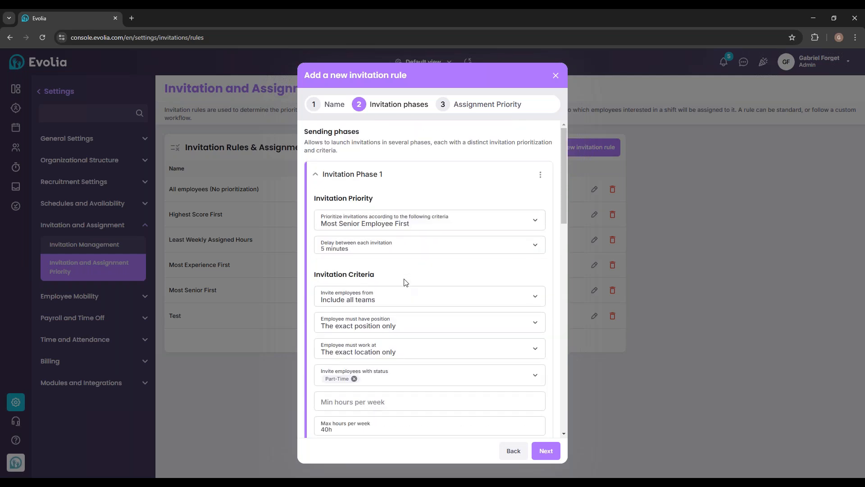
- Proceed to the assignment priority settings, keep the first-level priority, and set the second-level priority to The Least Hours First
left_click(471, 108)
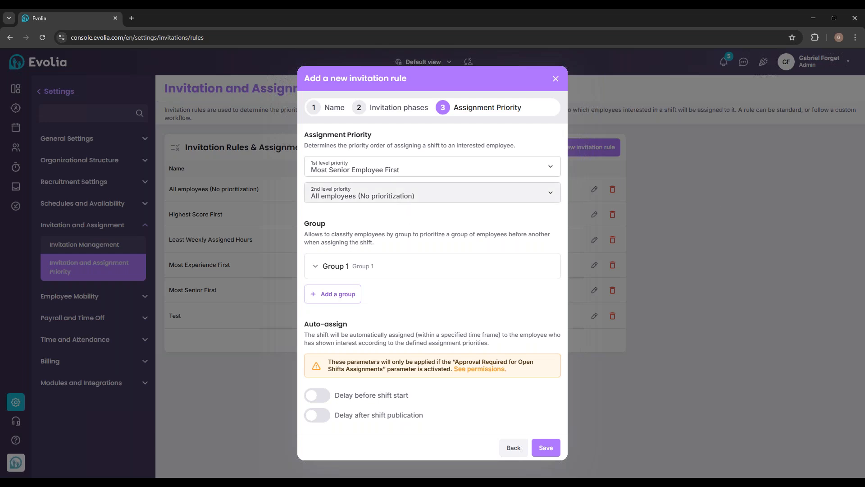
left_click(363, 167)
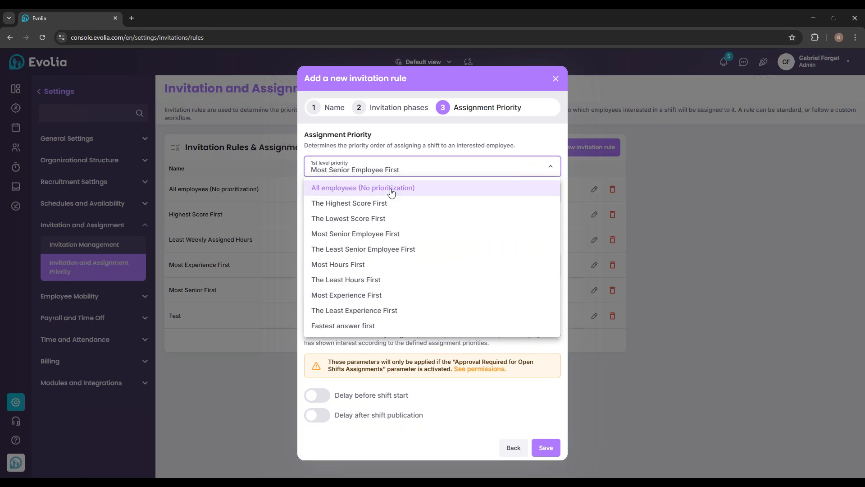
left_click(391, 153)
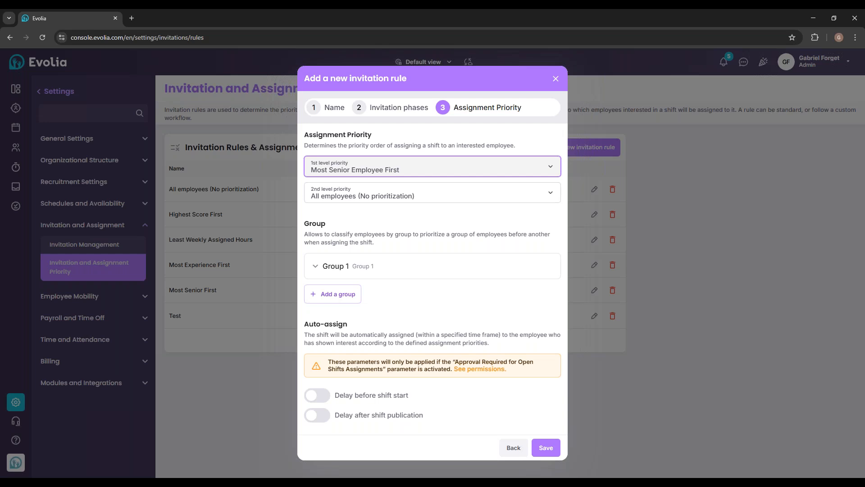
left_click(356, 195)
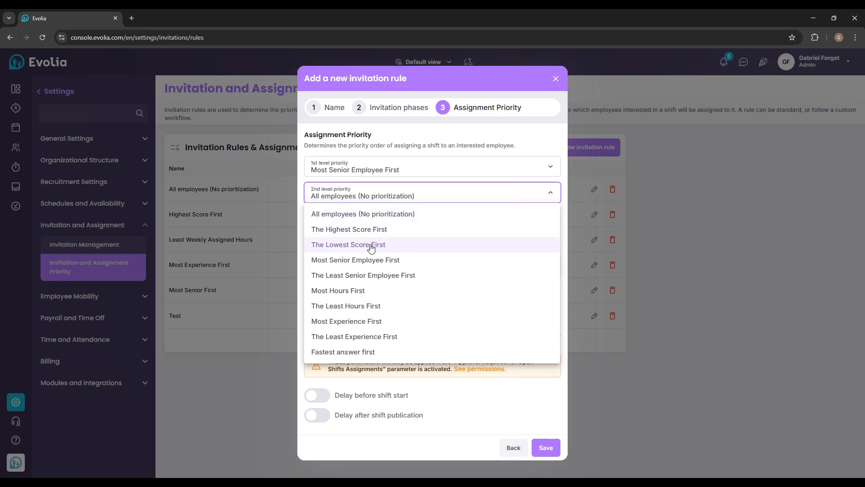
left_click(361, 308)
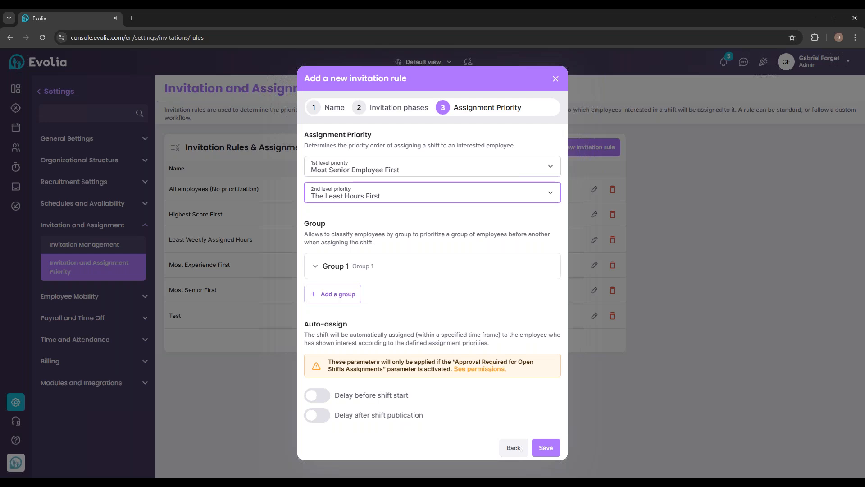
- Expand Group 1's settings and change its English name to "Part-Time"
left_click(391, 267)
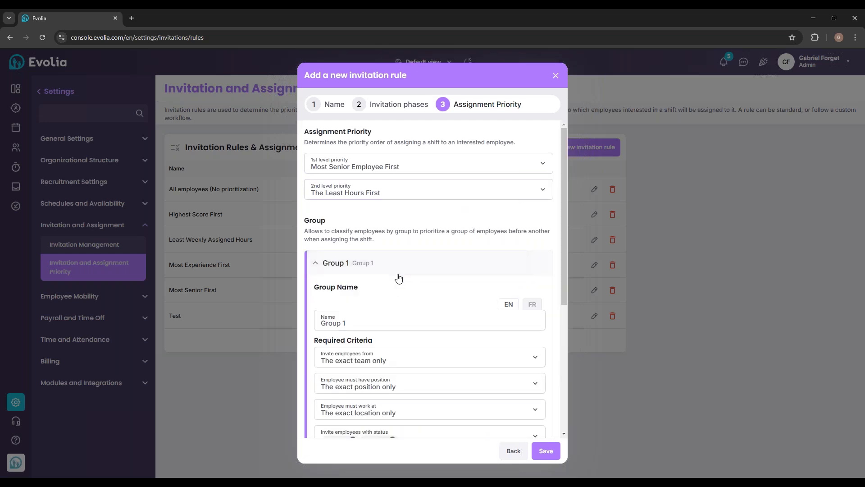
scroll(406, 277, "down", 1)
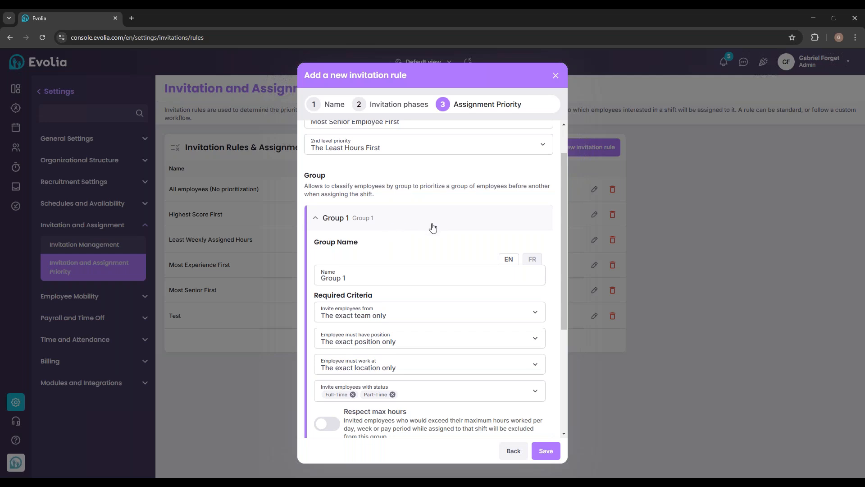
scroll(433, 228, "down", 1)
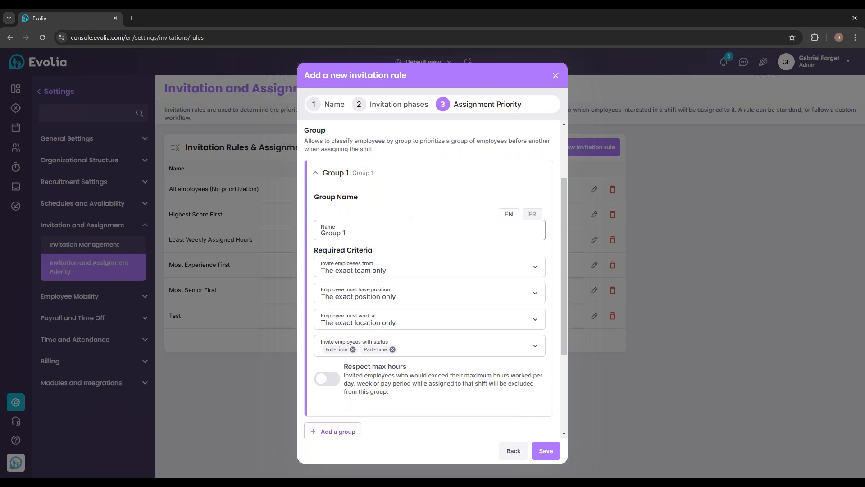
left_click(371, 233)
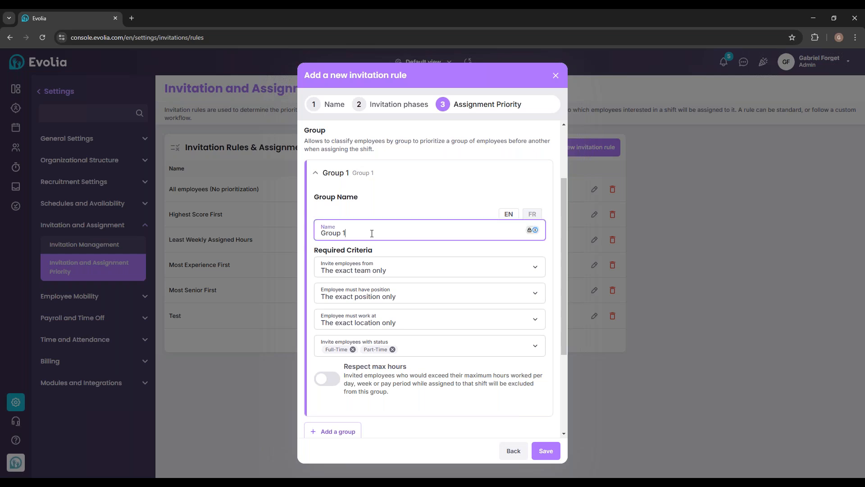
key("BackSpace")
key("BackSpace")
key("BackSpace")
key("BackSpace")
key("BackSpace")
key("BackSpace")
type("P")
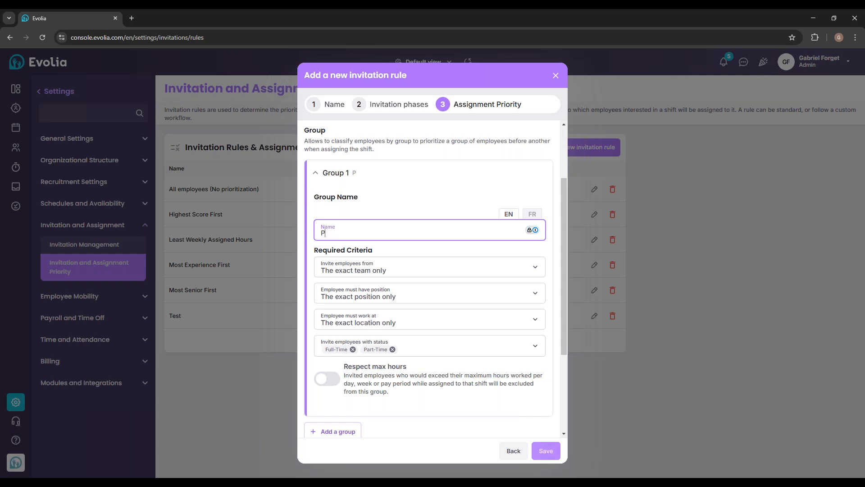
type("art-Time")
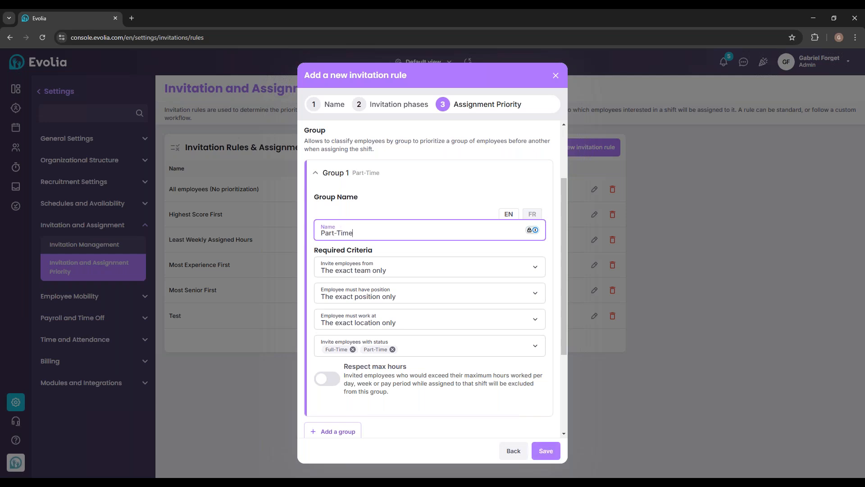
- Change Group 1's French name to "Part-Time"
left_click(532, 214)
left_click(398, 230)
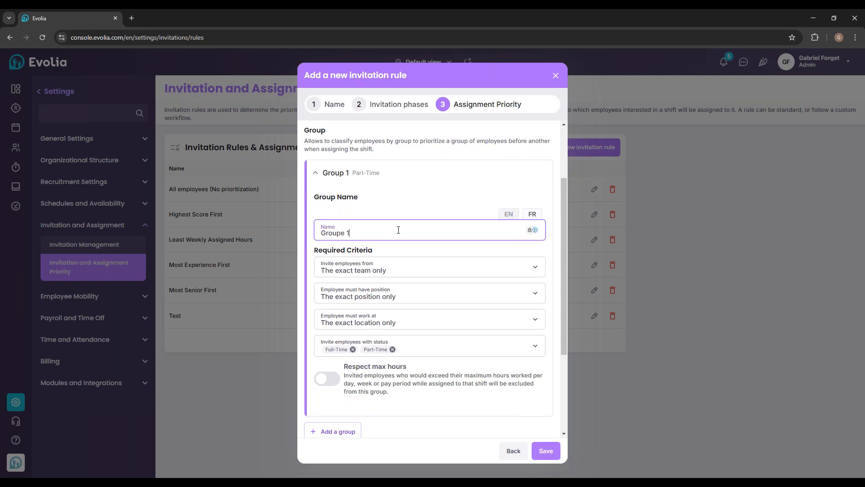
key("BackSpace")
key("BackSpace")
key("BackSpace")
key("BackSpace")
key("BackSpace")
key("BackSpace")
key("BackSpace")
type("T")
key("BackSpace")
type("Part-Time")
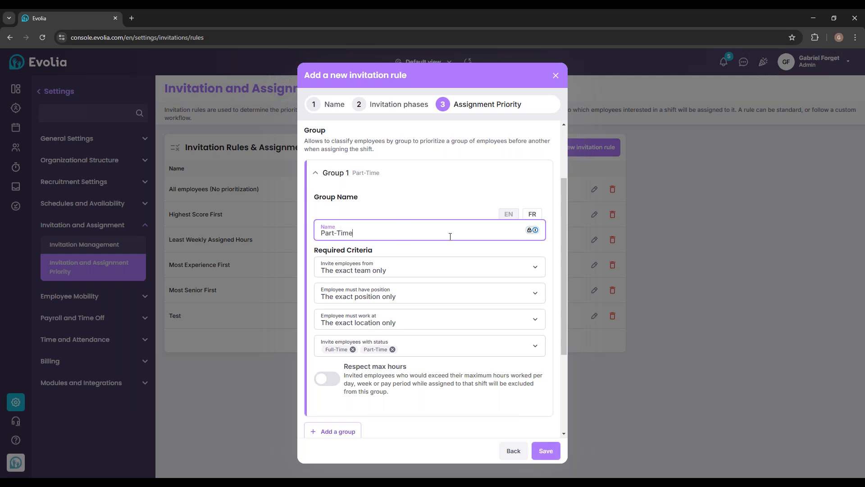
- Return to the group's English name and set its team criterion to Include all teams
left_click(508, 215)
left_click(389, 267)
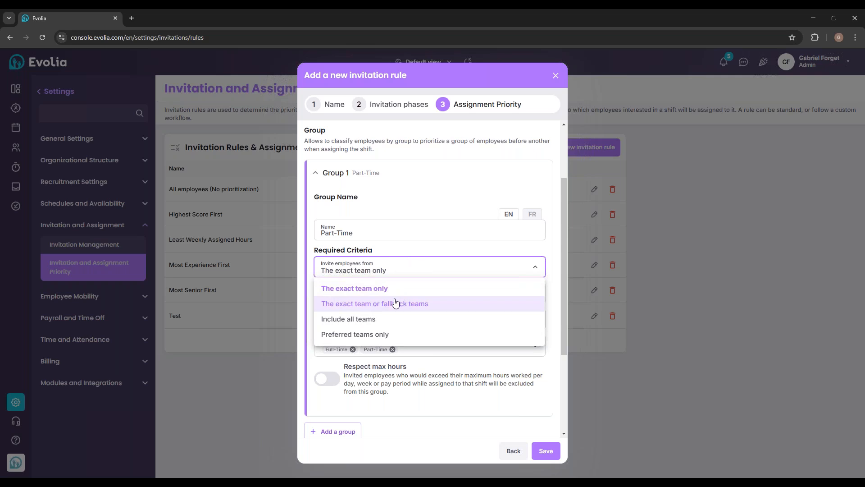
left_click(378, 319)
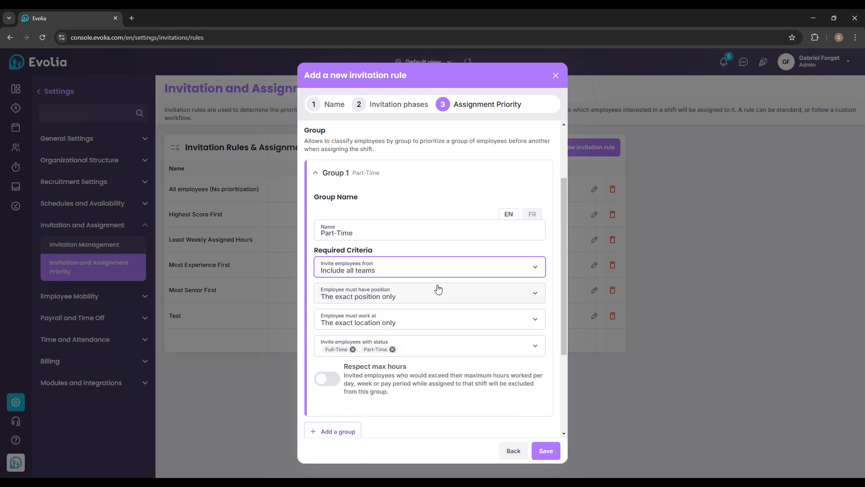
- Remove the Full-Time status from Group 1's invited employees and add a second group
scroll(429, 293, "down", 1)
left_click(353, 305)
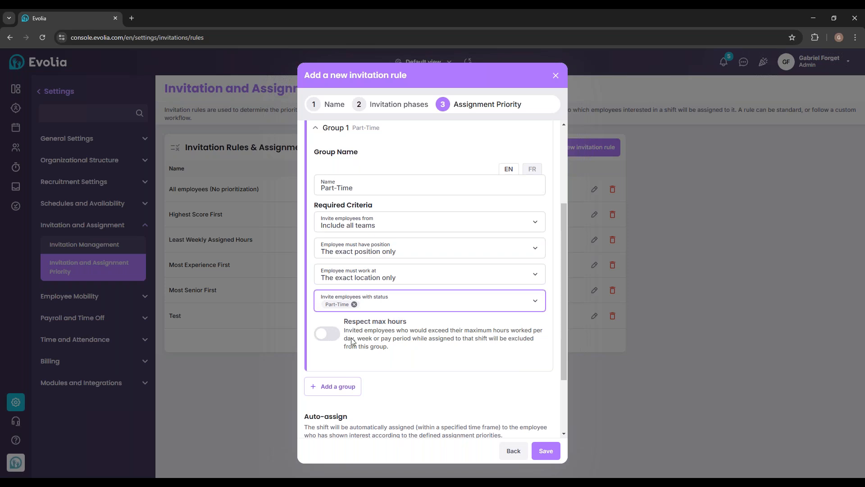
left_click(352, 395)
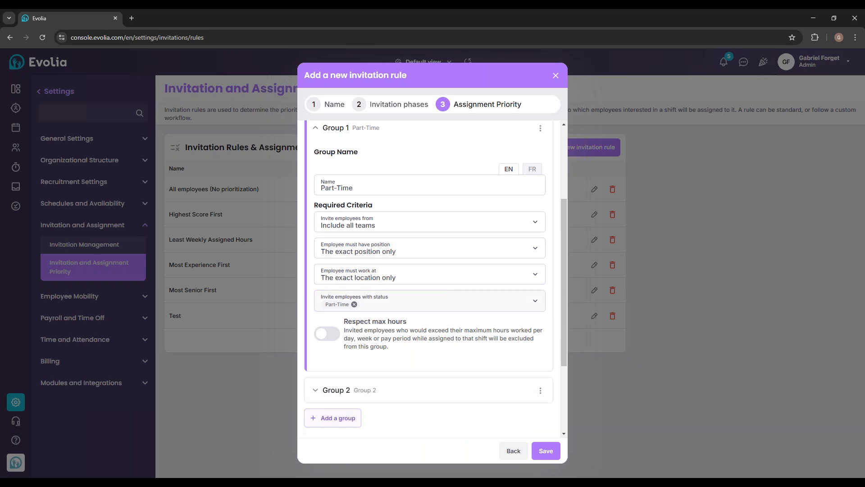
- Expand Group 2's settings and change its English name to "Full-Time"
scroll(451, 316, "down", 2)
left_click(457, 300)
scroll(455, 306, "down", 2)
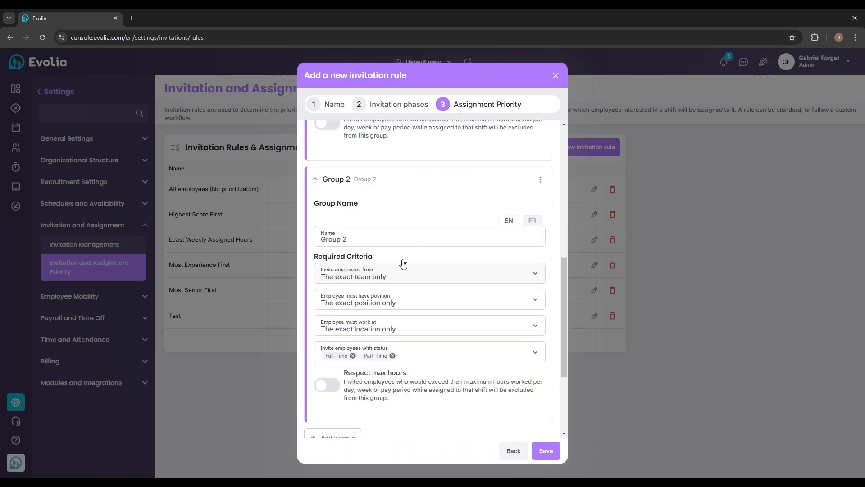
left_click_drag(372, 239, 321, 243)
type("Full")
type("-Time")
- Change Group 2's French name to "Full-Time"
left_click(532, 221)
triple_click(327, 240)
key("BackSpace")
type("Fill-Time")
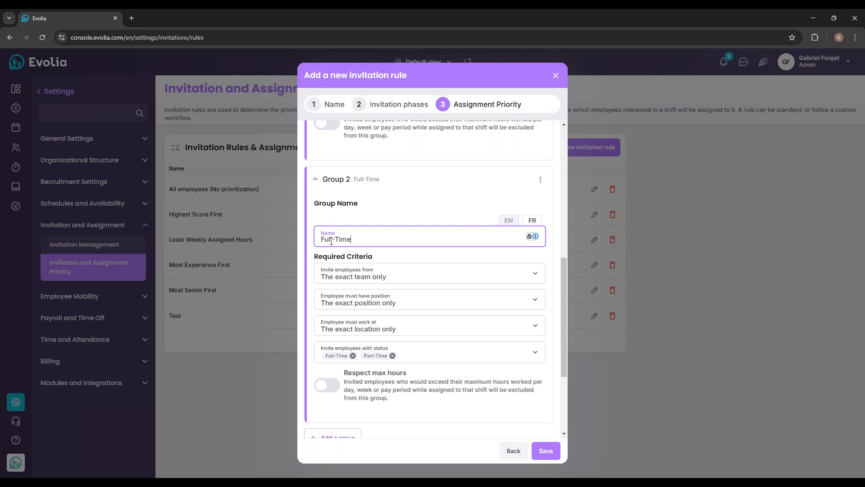
- Set Group 2's team criterion to Include all teams and limit its invited employee status to Full-Time
left_click(390, 275)
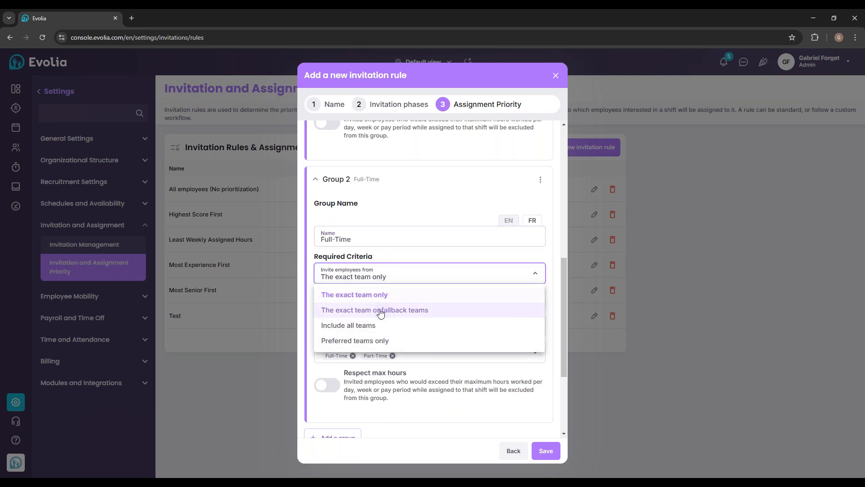
left_click(367, 326)
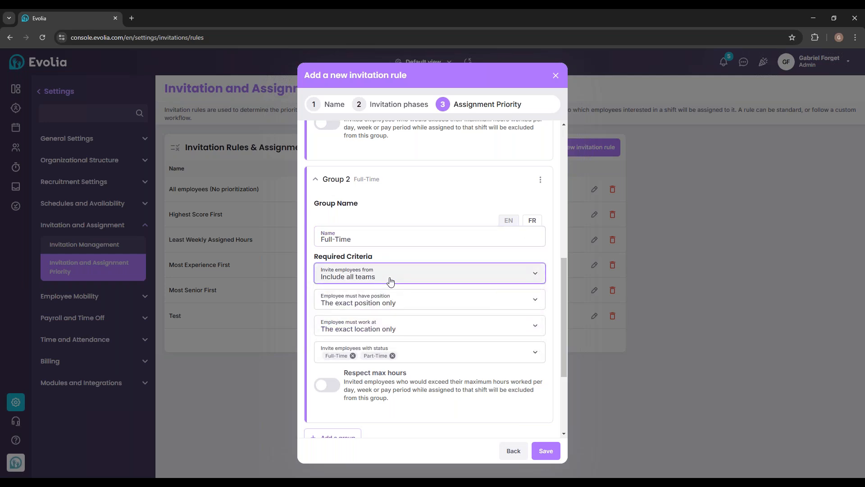
scroll(348, 315, "down", 1)
left_click(353, 310)
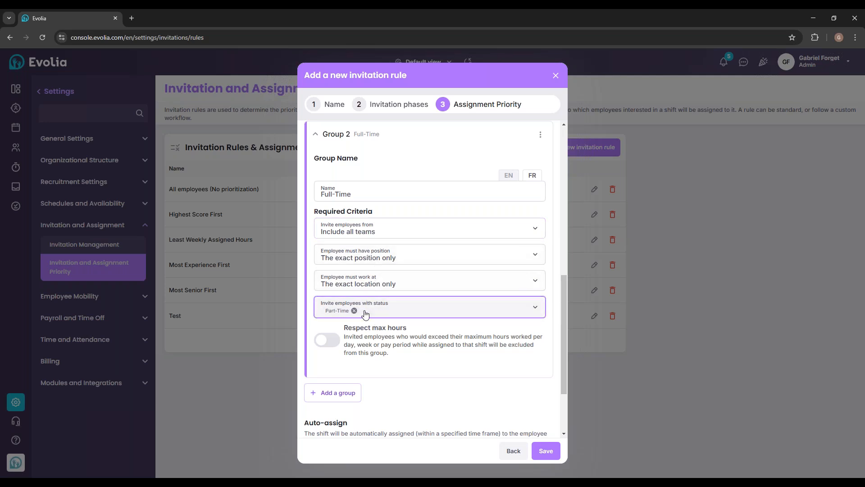
left_click(409, 310)
left_click(333, 345)
left_click(330, 360)
left_click(310, 296)
- Collapse the settings of Group 2 and Group 1
scroll(411, 306, "up", 2)
left_click(357, 226)
scroll(373, 181, "up", 4)
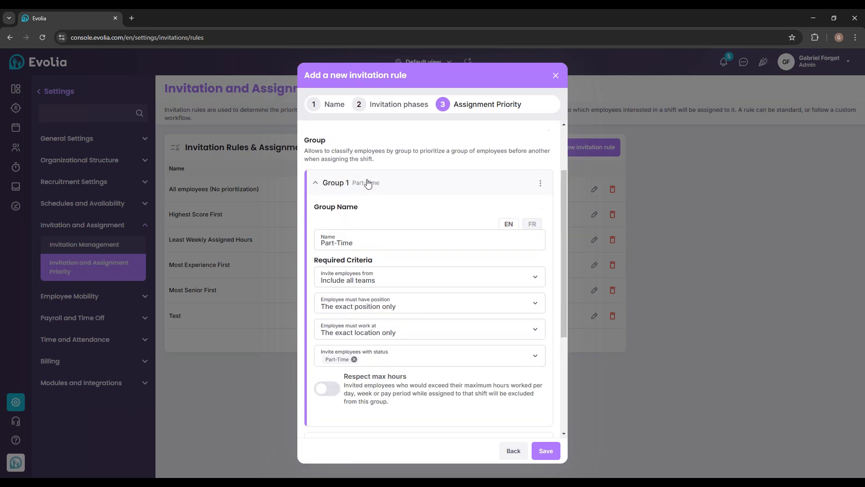
left_click(373, 180)
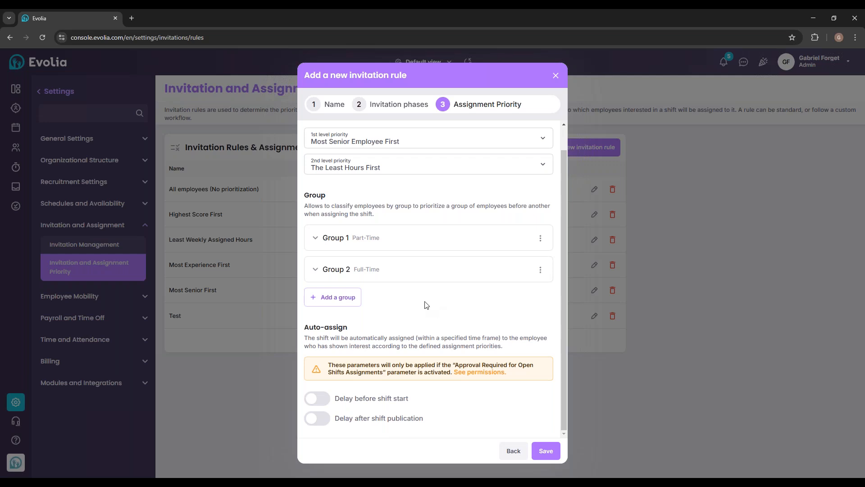
- Examine the Auto-assign section and its note about the condition for applying these parameters
left_click_drag(303, 327, 350, 331)
left_click(351, 331)
left_click_drag(328, 365, 536, 373)
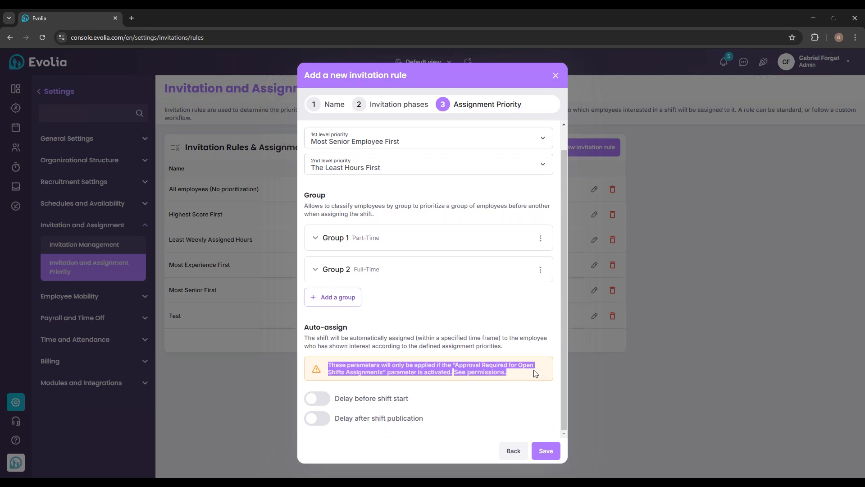
left_click(525, 374)
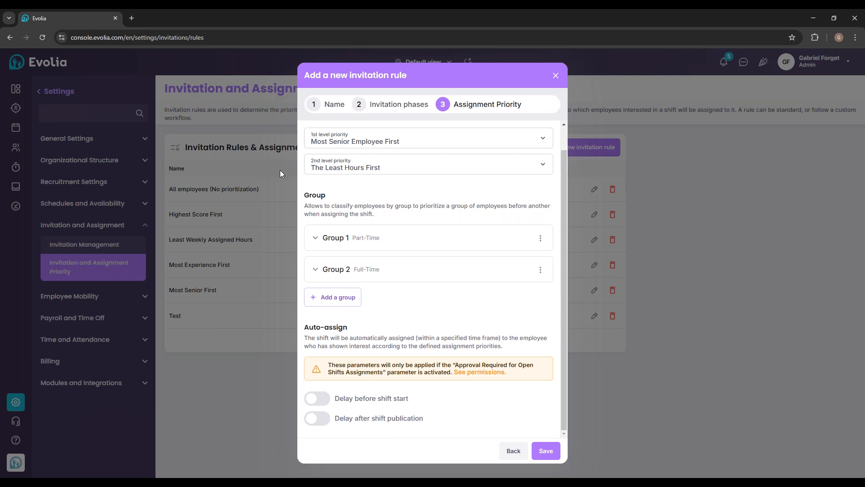
left_click(324, 400)
scroll(365, 404, "down", 1)
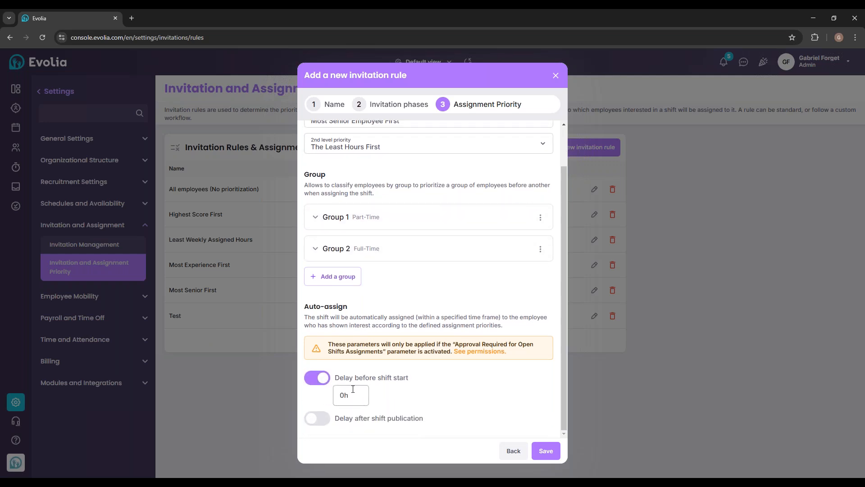
left_click(325, 379)
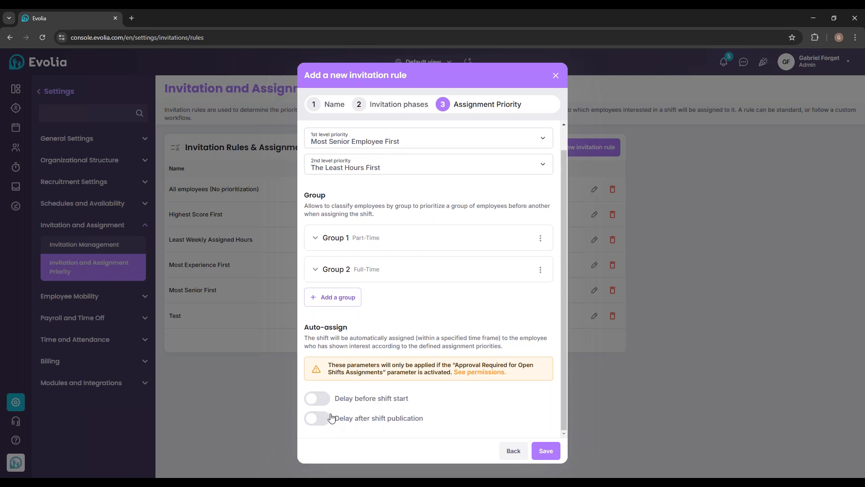
- Enable the auto-assign delay before shift start and set it to 48 hours
left_click(316, 398)
left_click(360, 399)
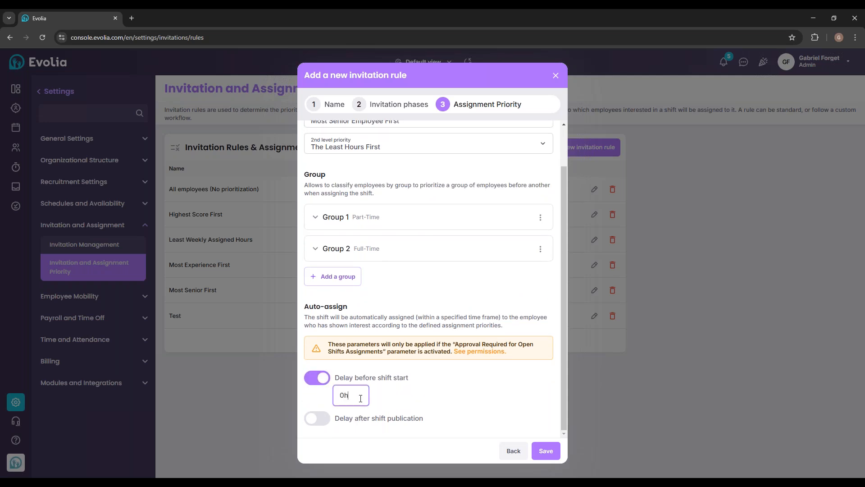
key("BackSpace")
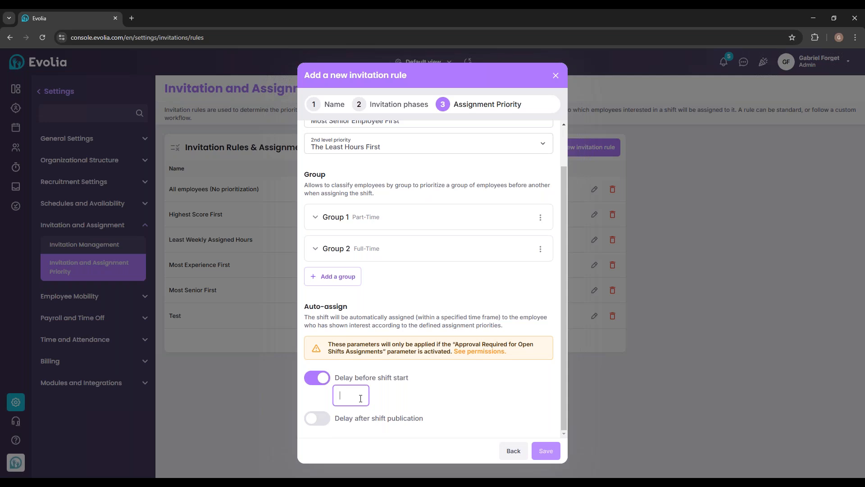
type("48h")
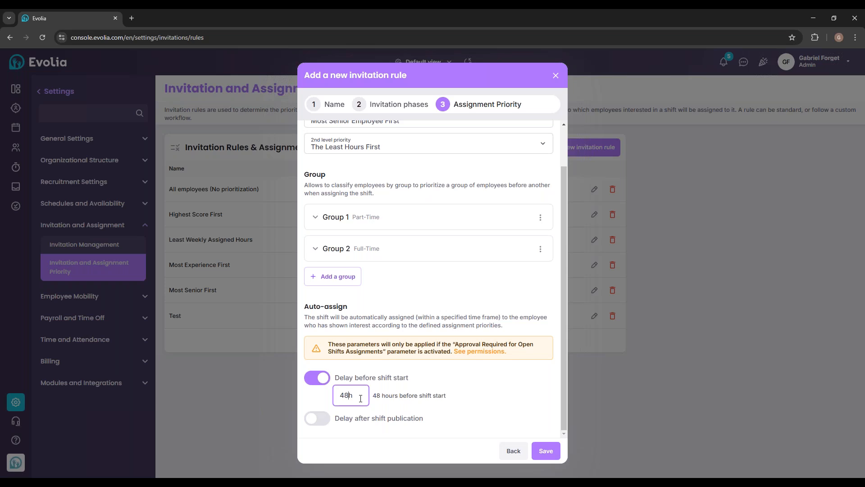
left_click(499, 416)
- Enable the auto-assign delay after shift publication and set it to 168 hours
left_click(317, 419)
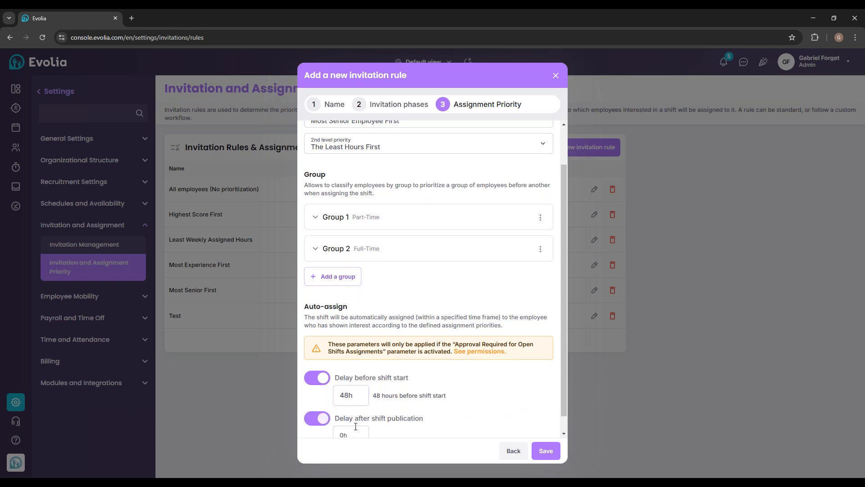
scroll(356, 417, "down", 1)
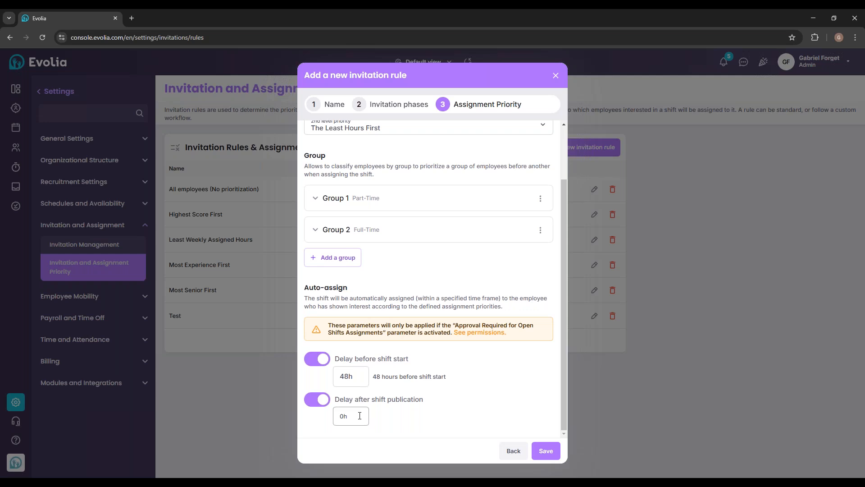
left_click(360, 415)
key("BackSpace")
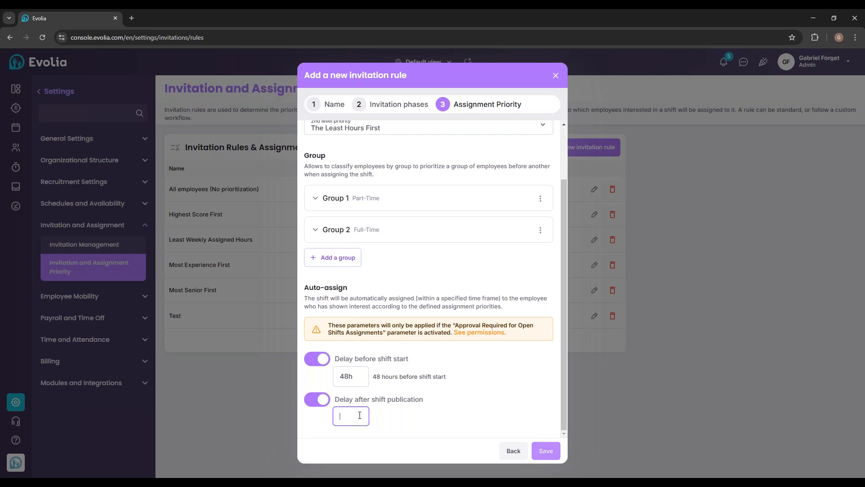
type("7h")
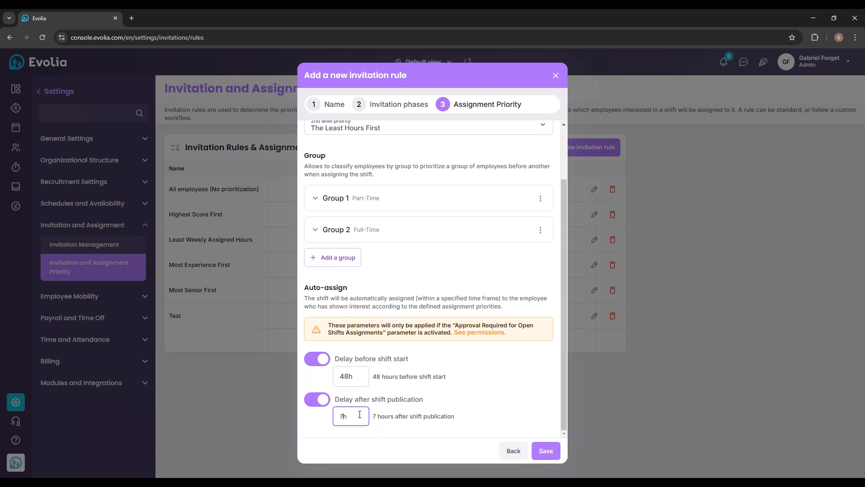
double_click(341, 416)
key("BackSpace")
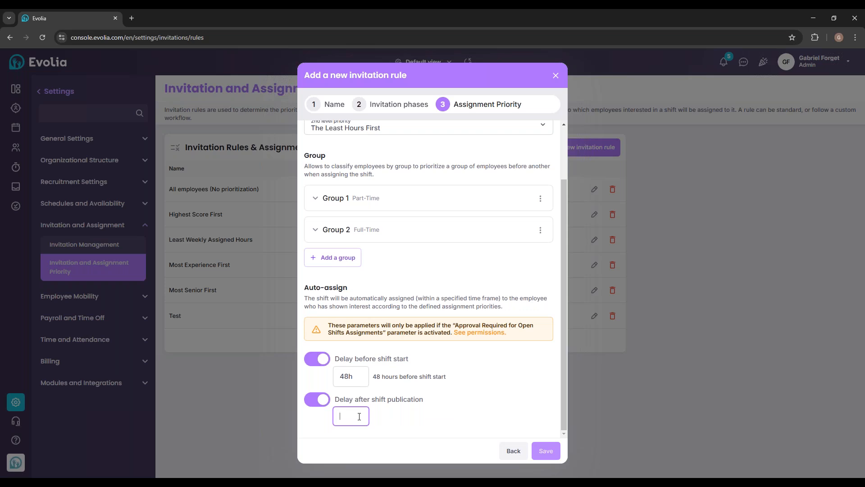
type("168h")
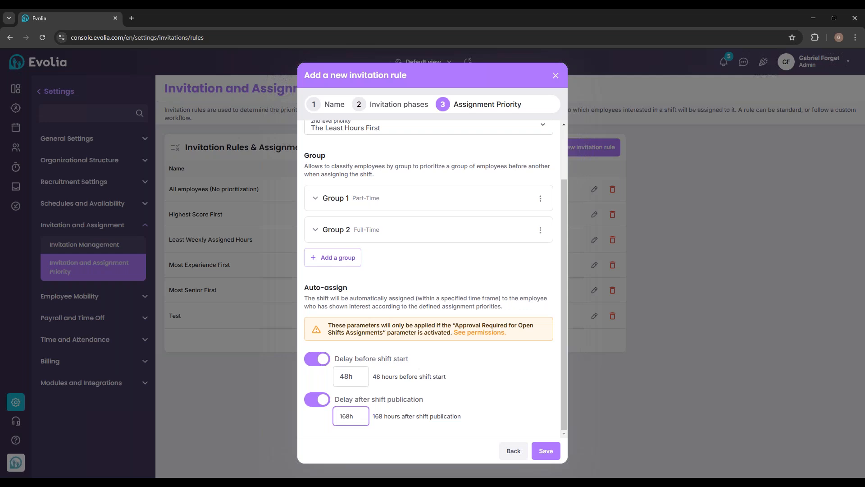
left_click(352, 450)
- Save the new advanced invitation rule and check its type in the rules list
scroll(440, 239, "up", 3)
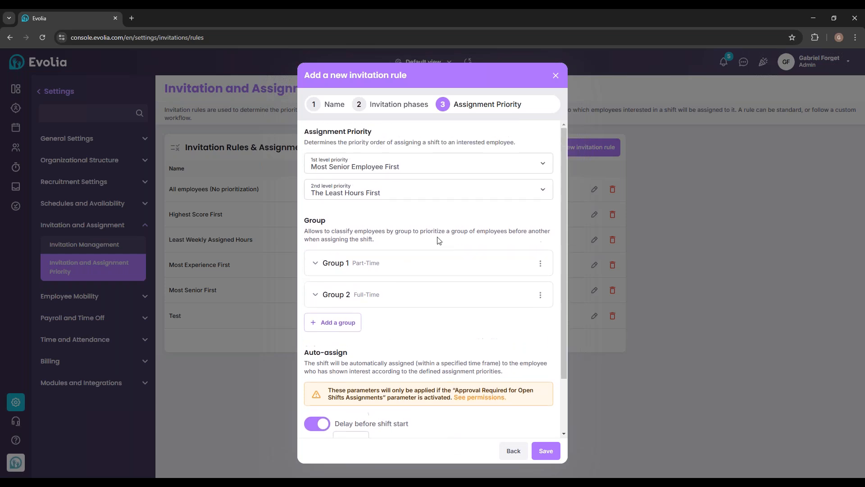
left_click(547, 451)
left_click_drag(378, 344, 421, 345)
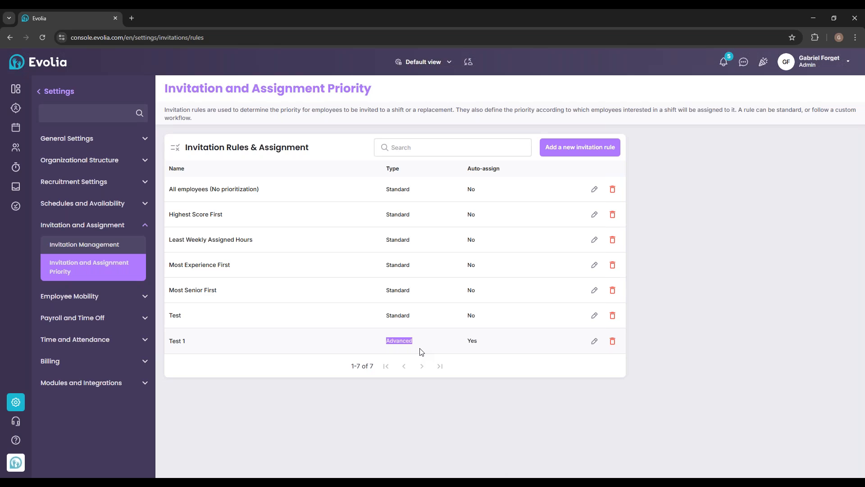
- In Invitation Management, set the company's default invitation rule to Test 1
left_click(99, 245)
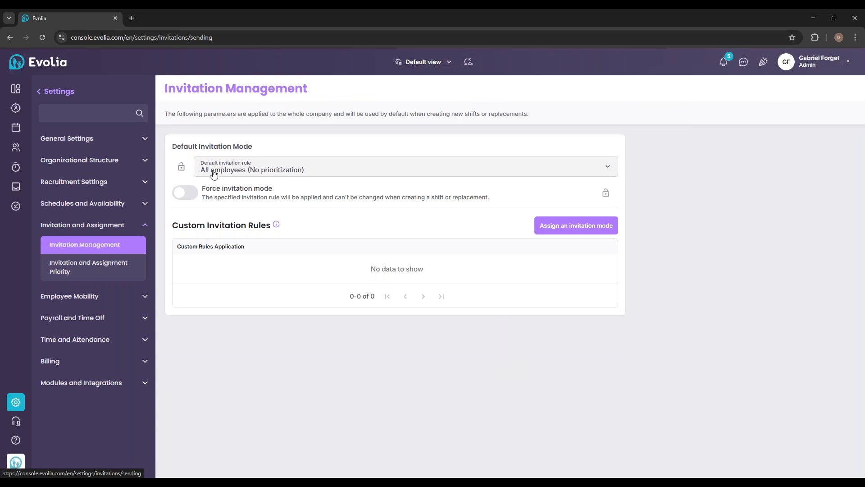
left_click(251, 172)
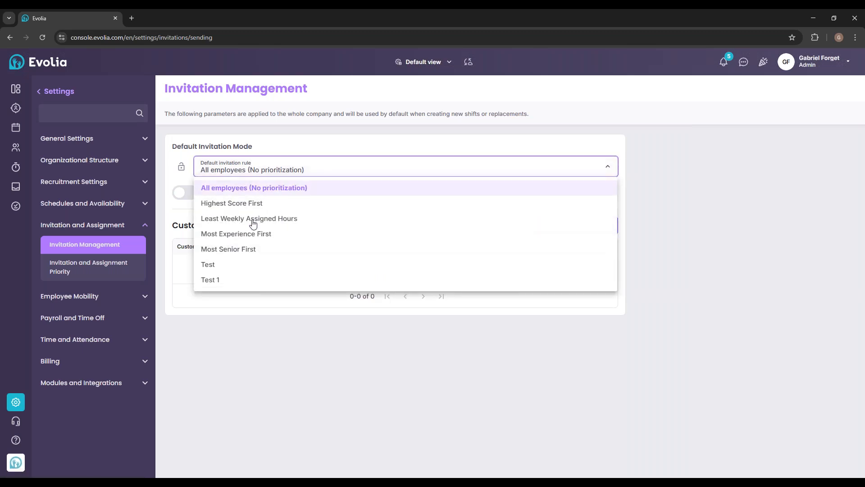
left_click(228, 279)
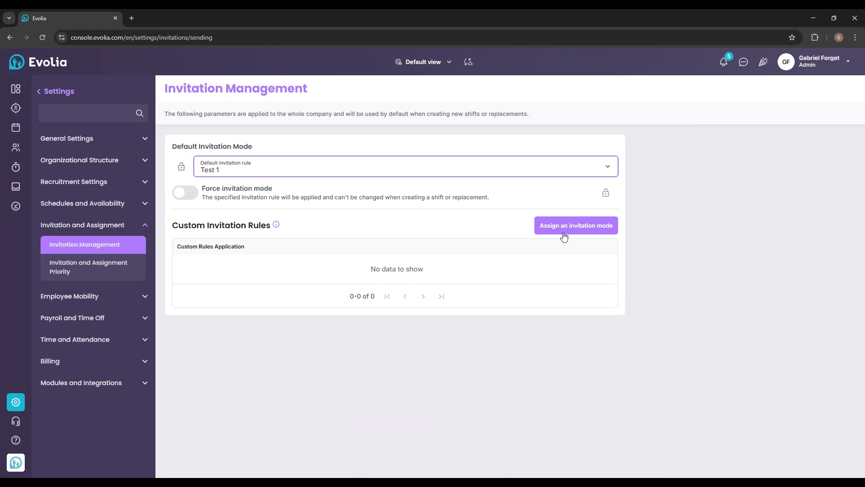
- Assign a custom invitation rule to Position 5 with All employees (No prioritization) as its default rule, and save it
left_click(572, 227)
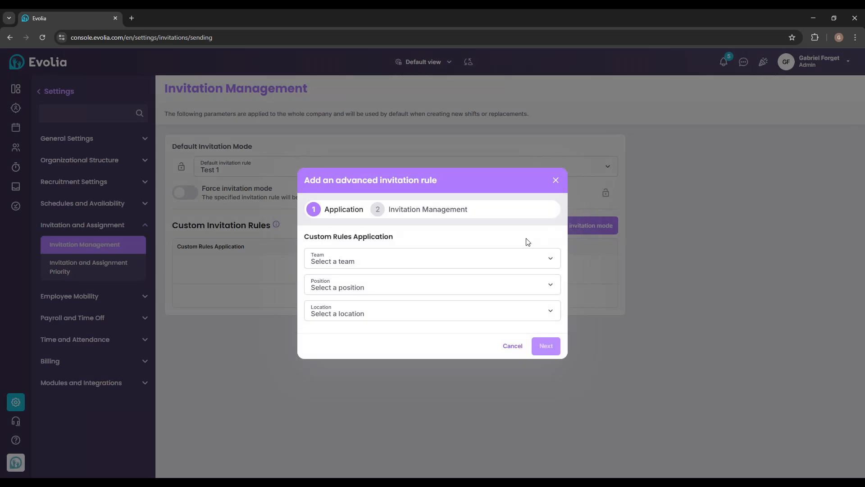
left_click(381, 284)
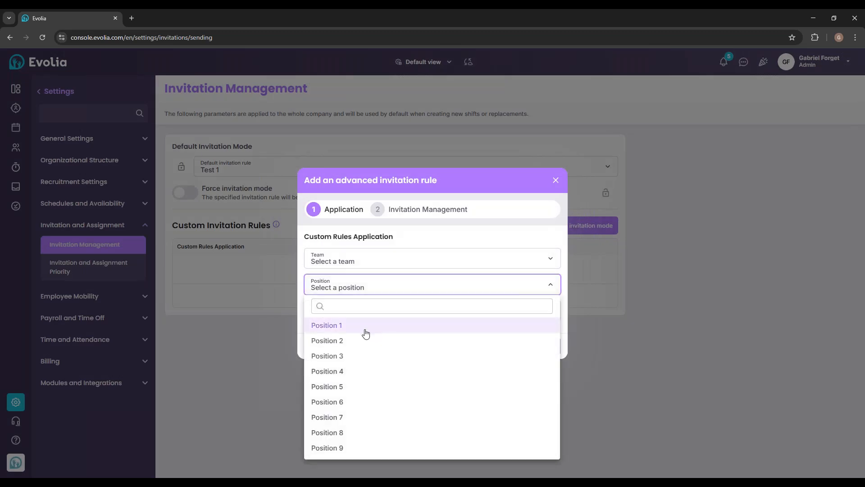
left_click(343, 388)
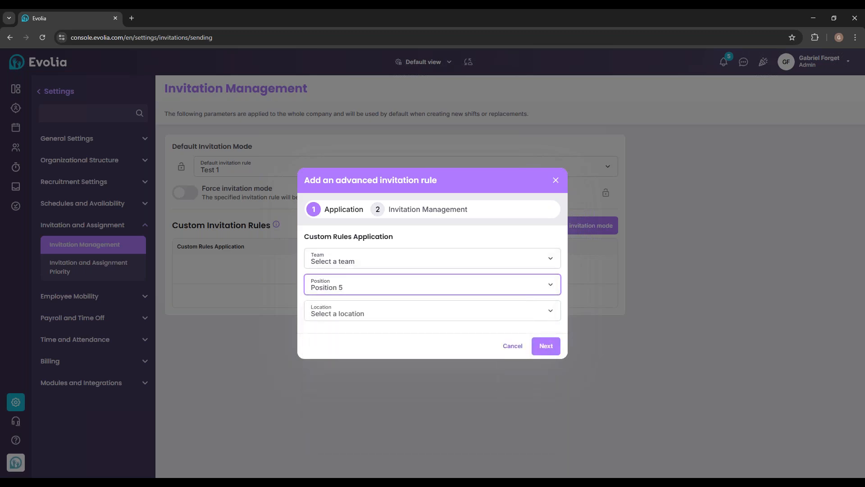
left_click(546, 346)
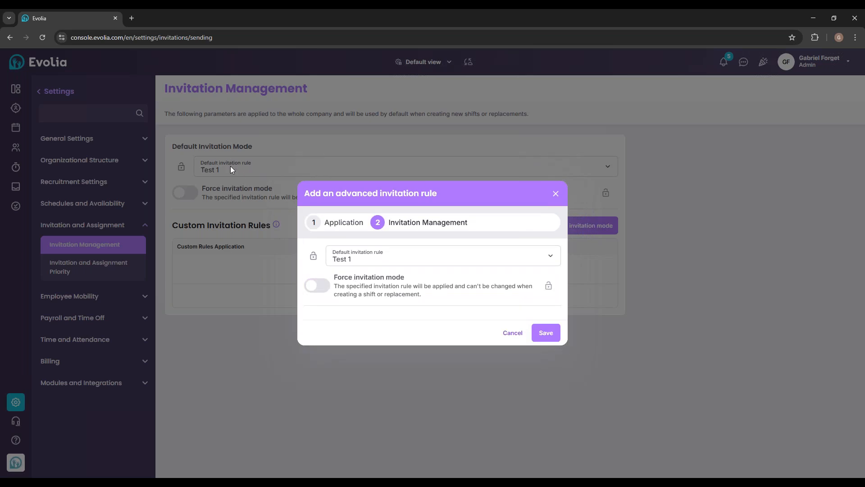
left_click(408, 256)
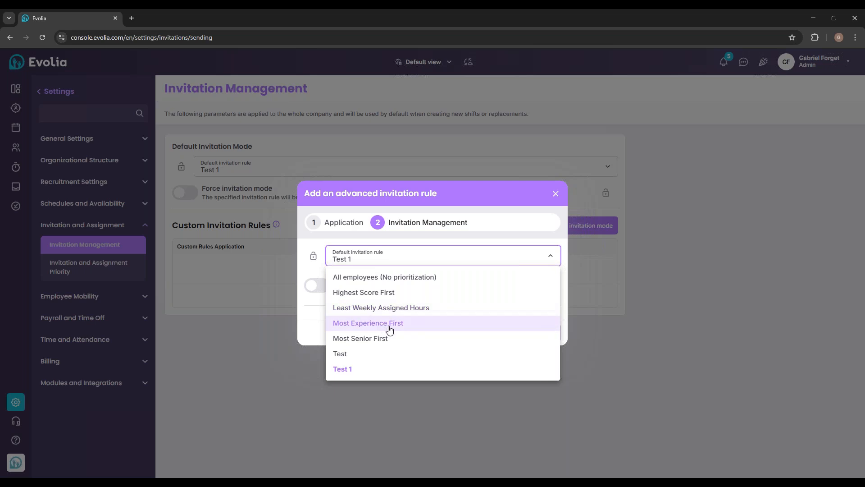
left_click(393, 277)
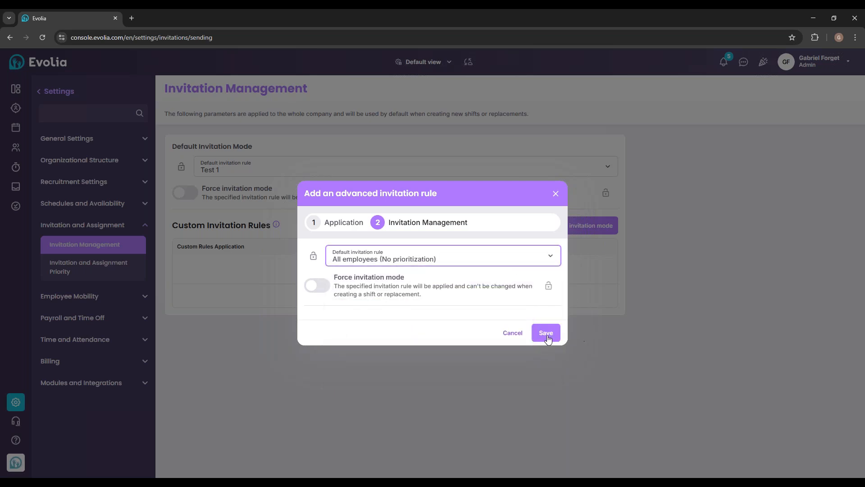
left_click(546, 332)
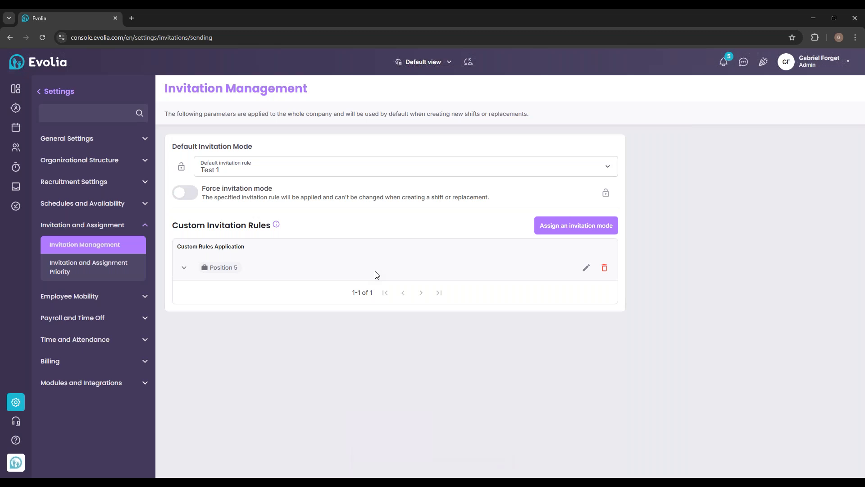
- Return to the Invitation and Assignment Priority settings
left_click(75, 271)
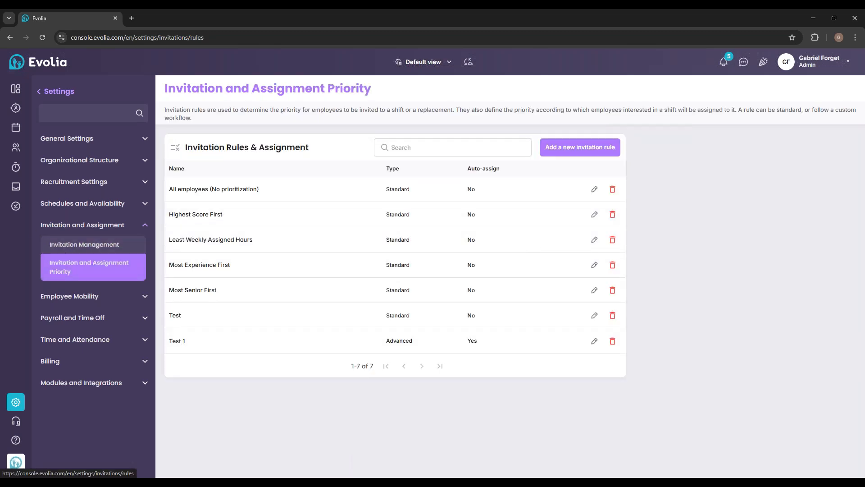
- Start an advanced invitation rule named test in English and French, and go to its invitation phases
left_click(591, 150)
left_click(536, 264)
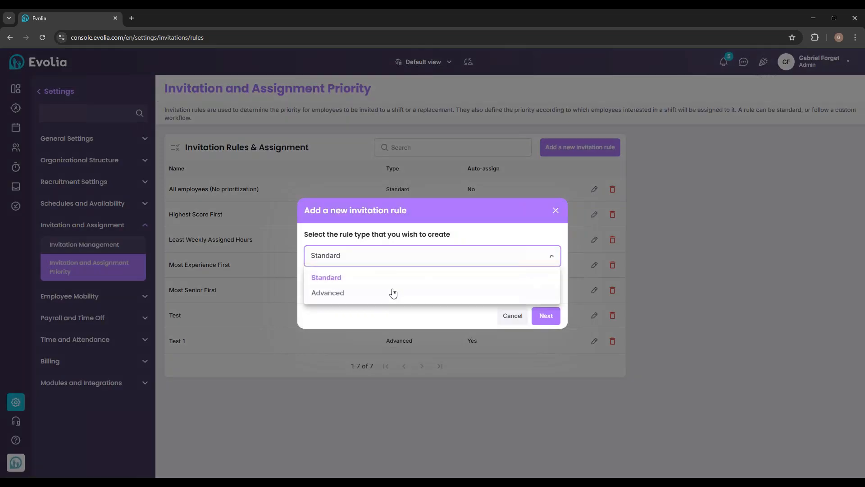
left_click(392, 292)
left_click(542, 311)
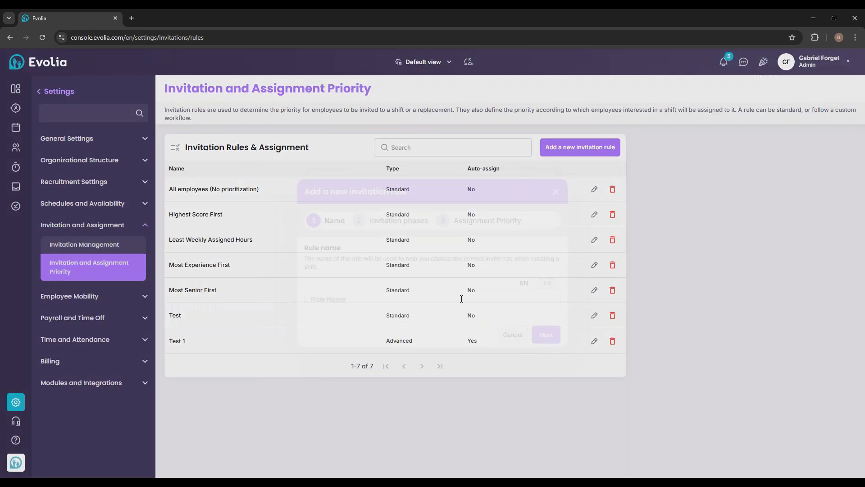
left_click(396, 298)
type("test")
left_click(547, 283)
left_click(446, 301)
type("test")
left_click(393, 222)
- Examine the team, position and location options in Invitation Phase 1's criteria, and discard the new rule
left_click(403, 299)
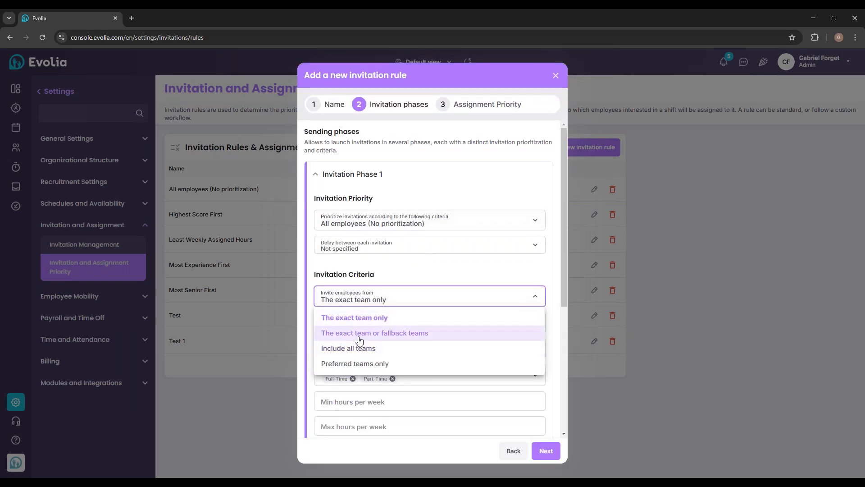
left_click(338, 317)
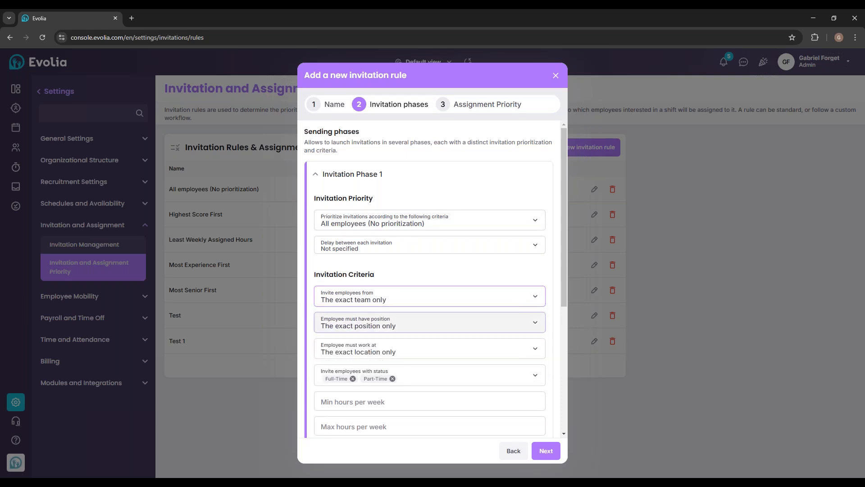
left_click(339, 321)
left_click(304, 347)
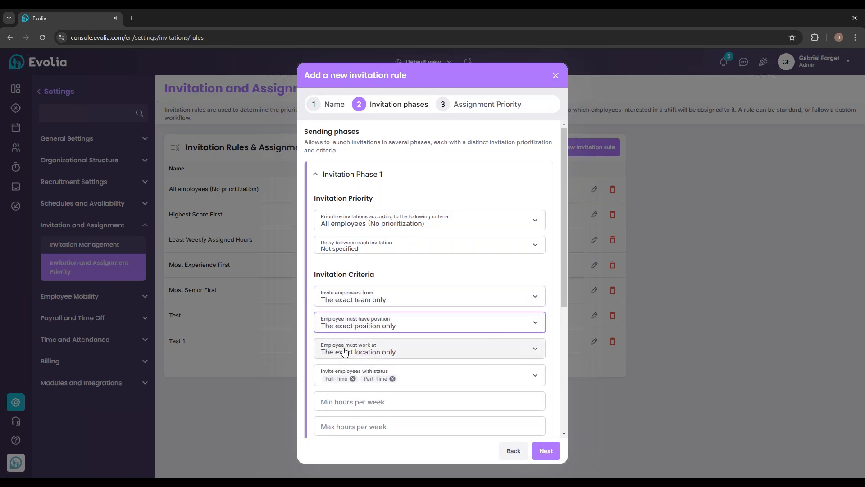
left_click(334, 352)
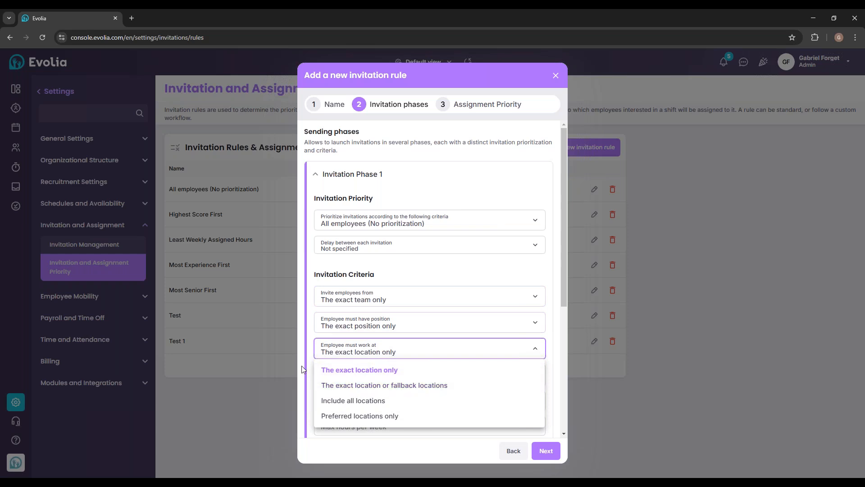
left_click(342, 370)
left_click(556, 76)
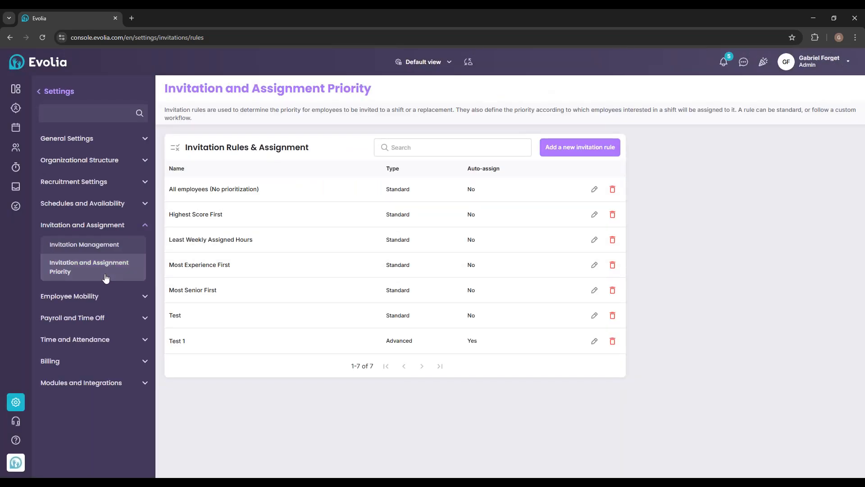
- Review the Employee Mobility fallback priority order and the fallback invitation lists for teams, positions and locations
left_click(110, 297)
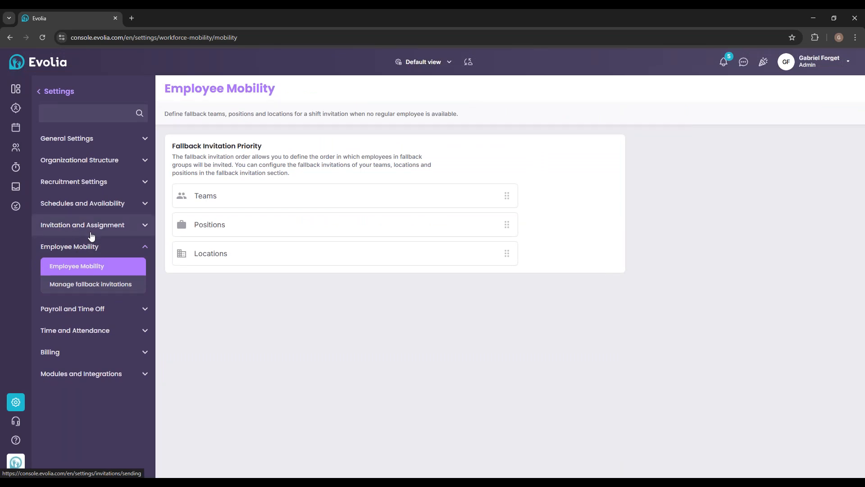
left_click(90, 284)
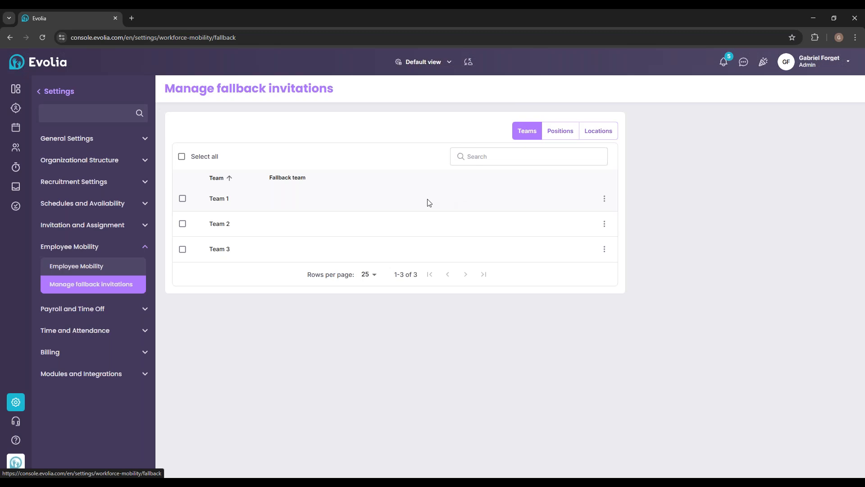
left_click(560, 136)
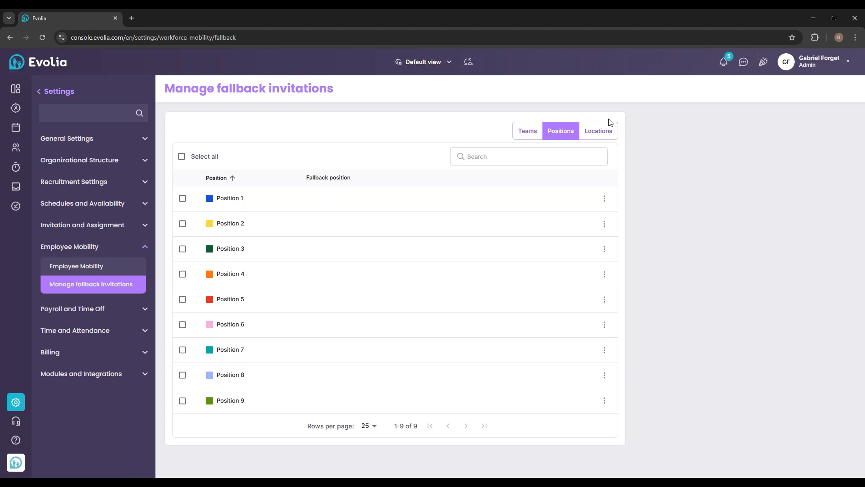
left_click(594, 135)
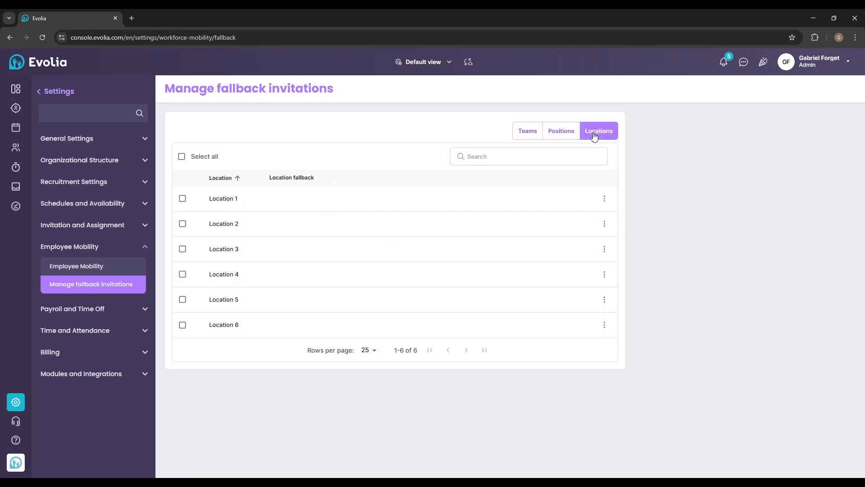
- Set Position 2 as the fallback position for Position 1 in the fallback invitations, and save it
left_click(566, 135)
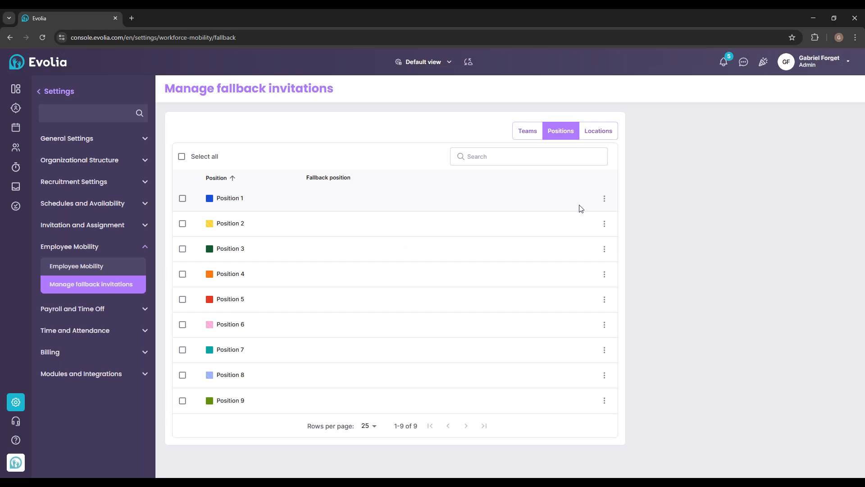
left_click(604, 199)
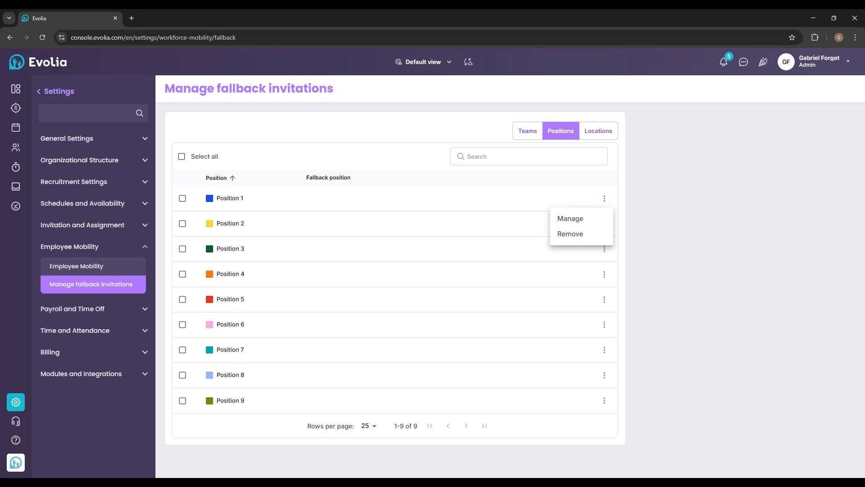
left_click(605, 199)
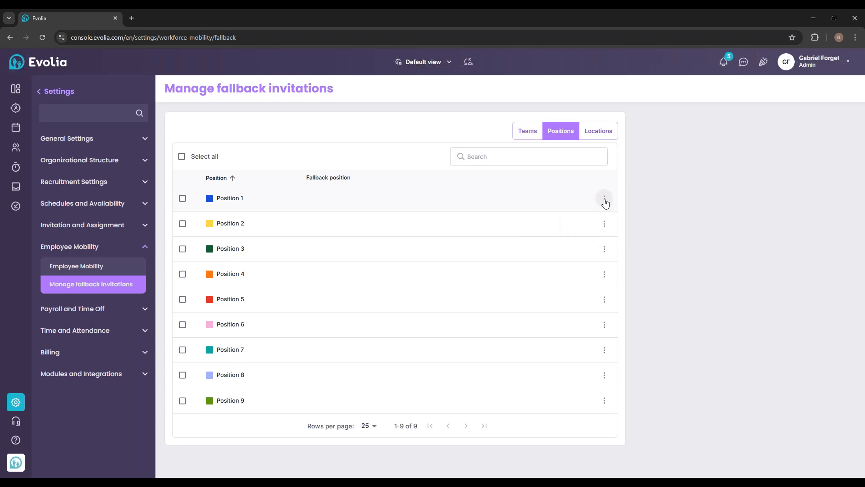
left_click(604, 199)
left_click(578, 218)
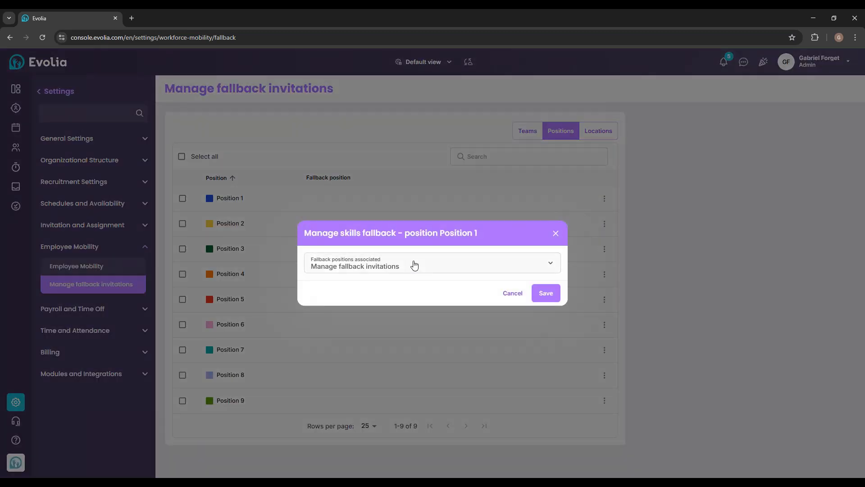
left_click(411, 265)
left_click(334, 319)
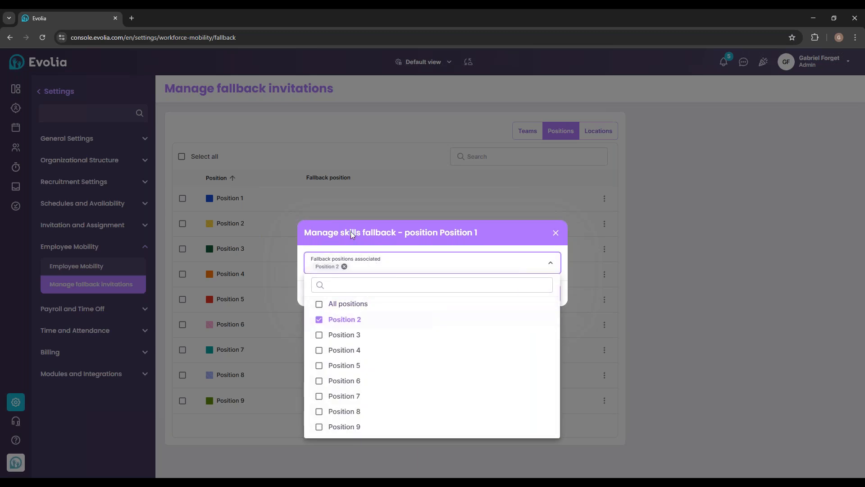
left_click(353, 235)
left_click(546, 291)
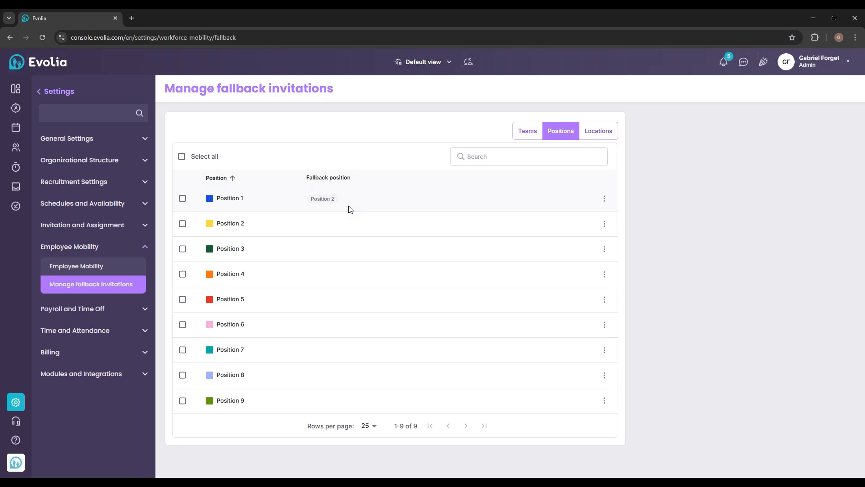
- Look through the team, position and location lists of the fallback invitations again
left_click(526, 135)
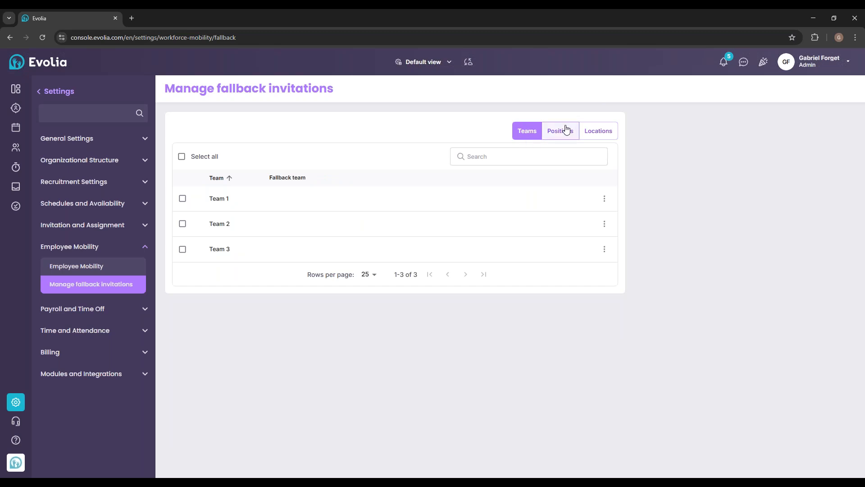
left_click(564, 132)
left_click(599, 132)
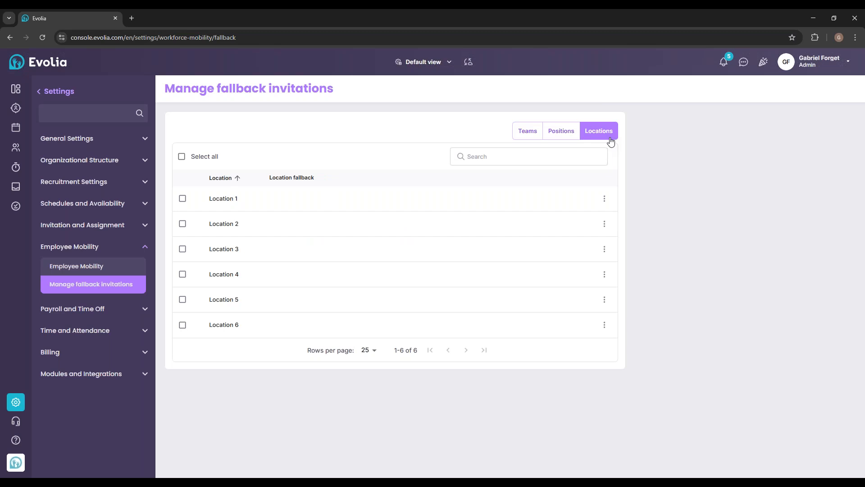
- Switch approval for open shift assignments off and back on in the company permissions, and check the default rule in Invitation Management
left_click(86, 140)
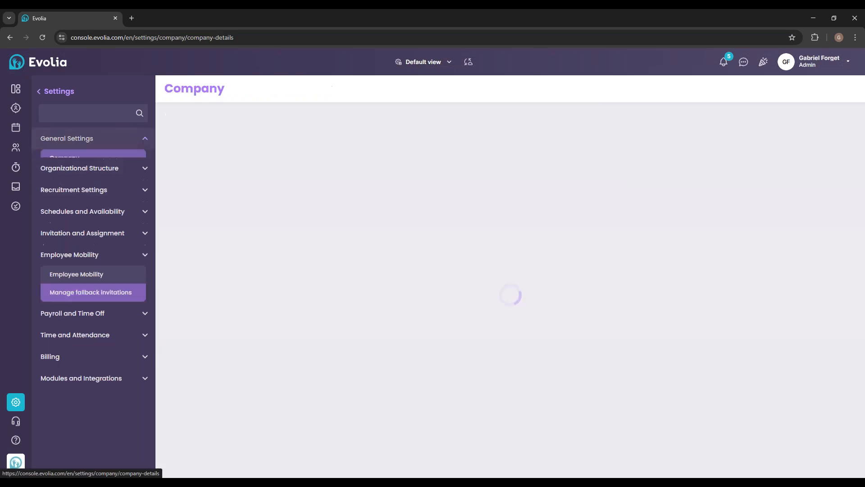
left_click(94, 193)
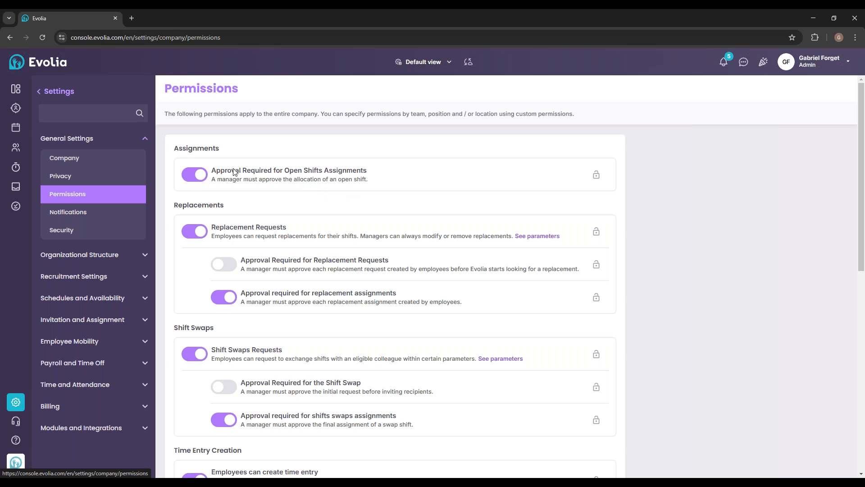
left_click(195, 174)
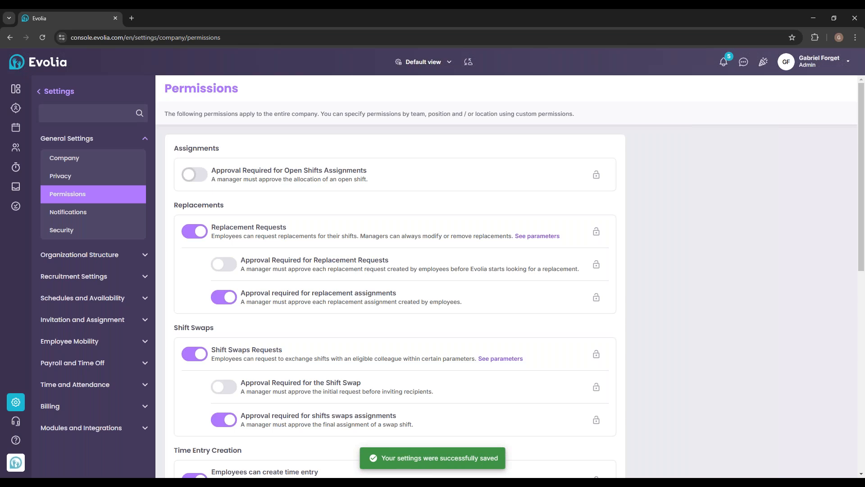
left_click(197, 174)
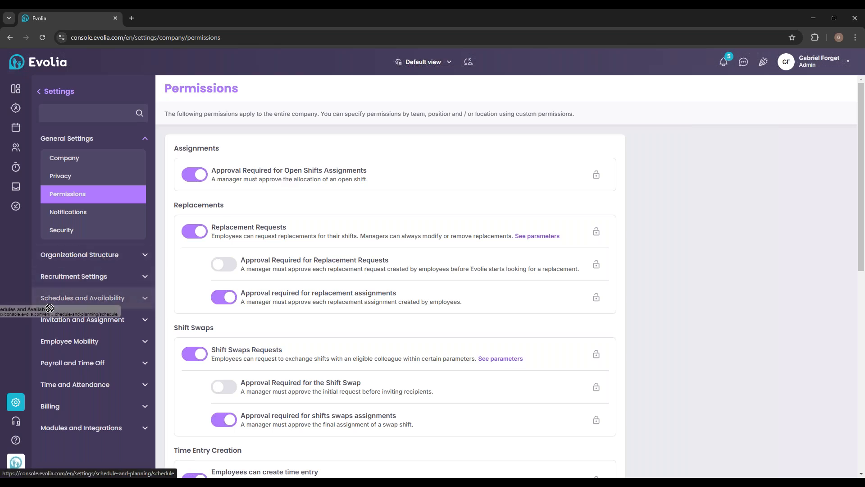
left_click(76, 331)
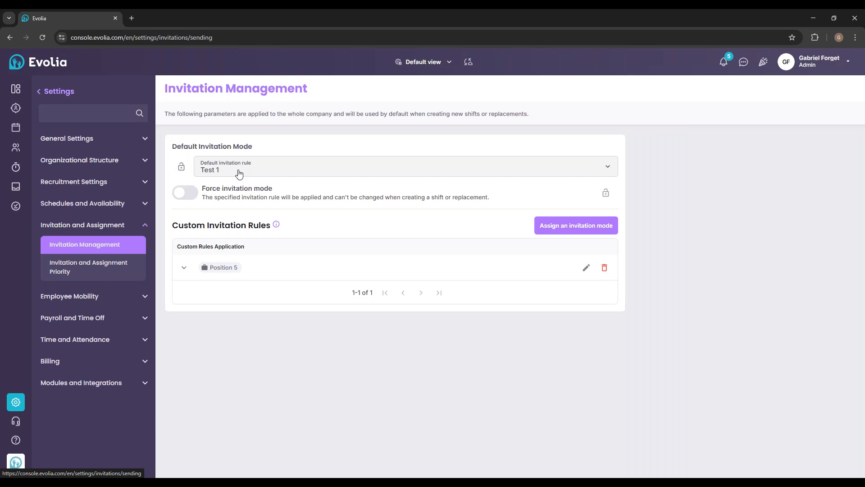
- In the schedule for Feb 24 to Mar 9, 2025, start an open shift on Monday, February 24 from the 9 à 17 position 1 template
left_click(18, 129)
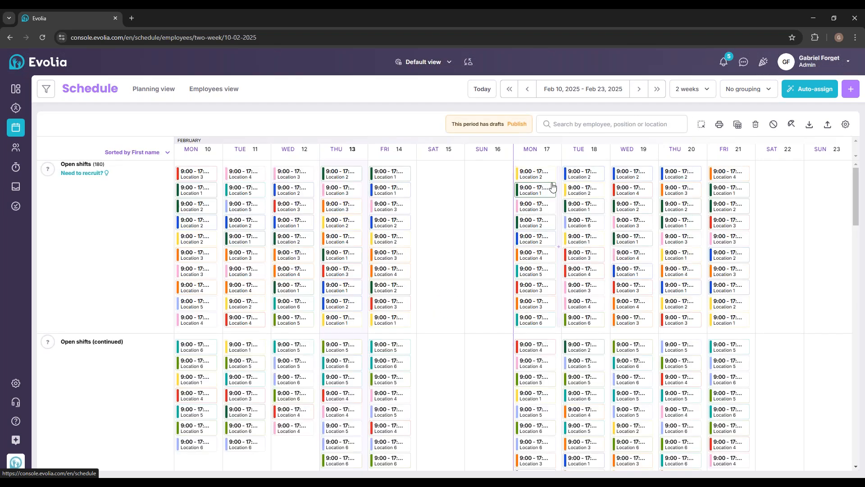
left_click(640, 89)
left_click(645, 90)
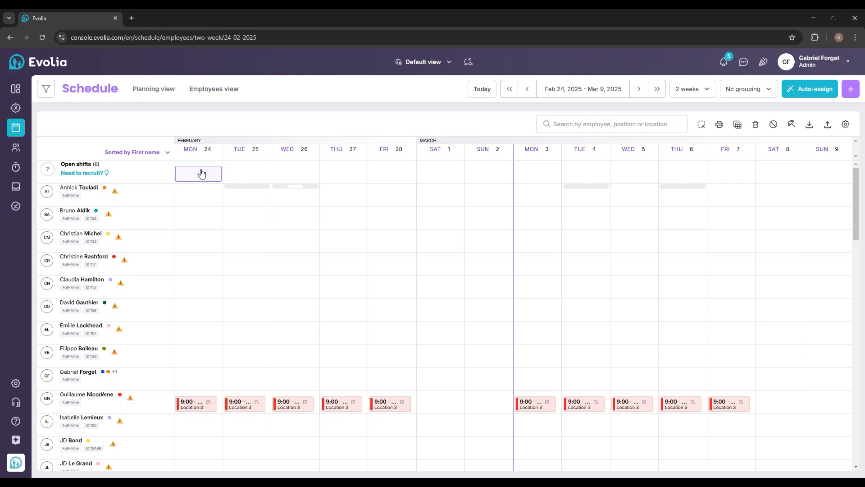
left_click(201, 174)
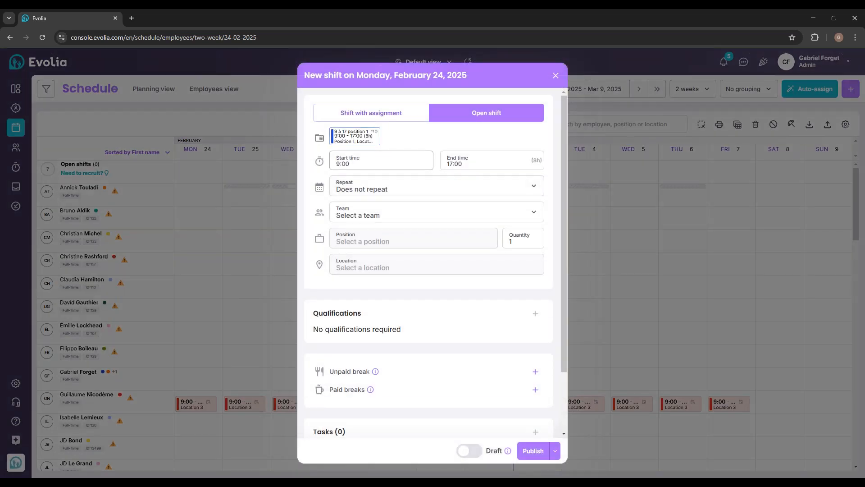
left_click(366, 141)
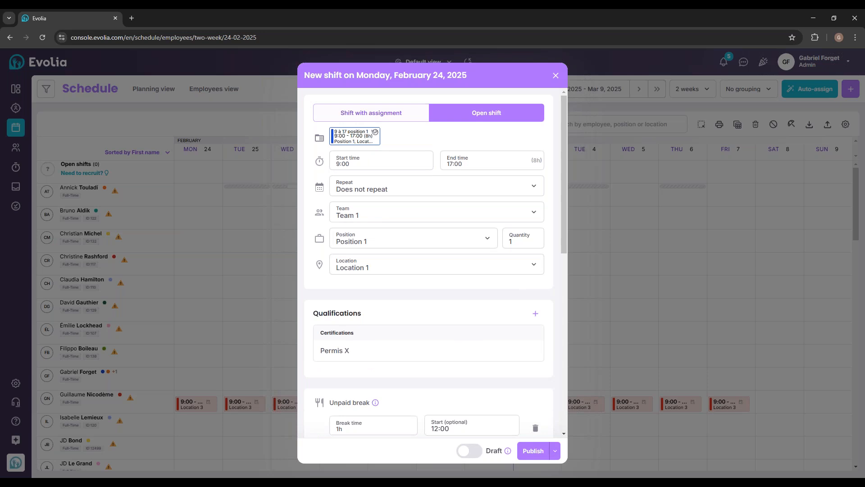
- Examine the open shift's publish parameters, including the invited employees and the available invitation rules
scroll(392, 144, "down", 1)
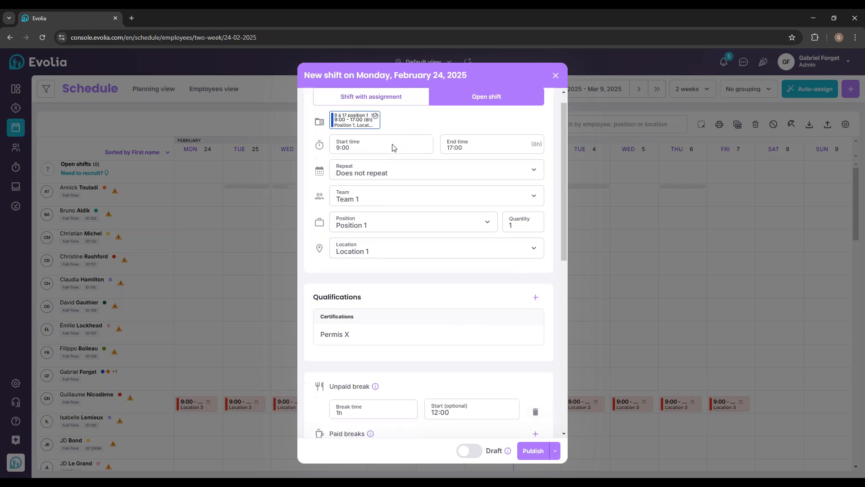
scroll(406, 188, "down", 7)
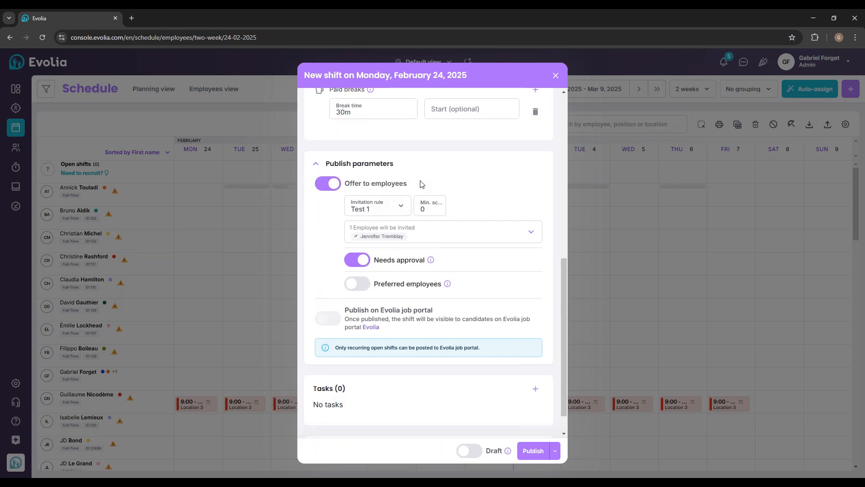
scroll(426, 185, "up", 1)
left_click(469, 279)
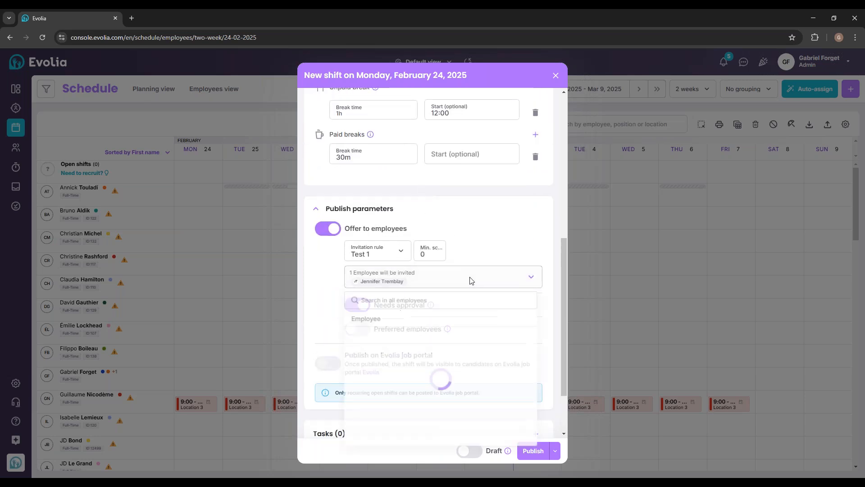
left_click(330, 293)
scroll(367, 238, "up", 1)
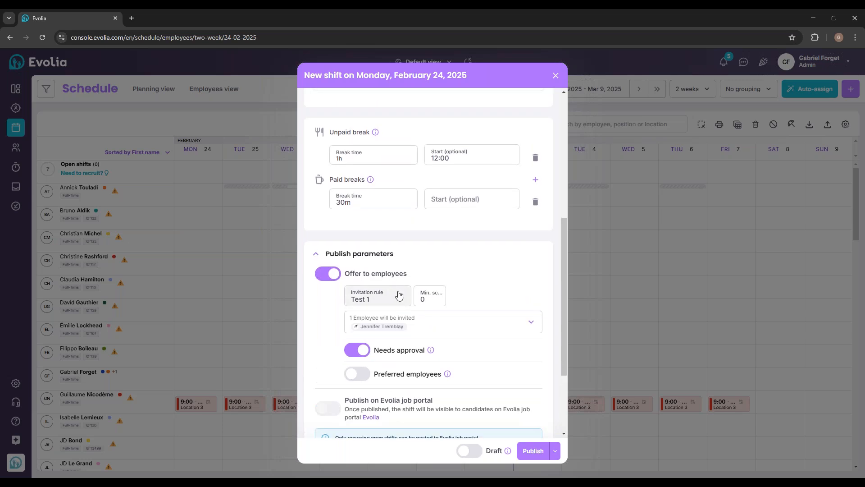
left_click(397, 292)
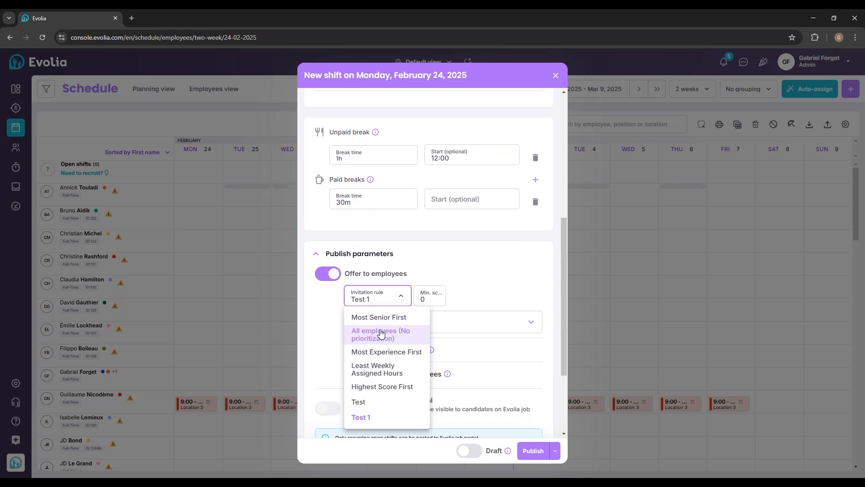
left_click(378, 293)
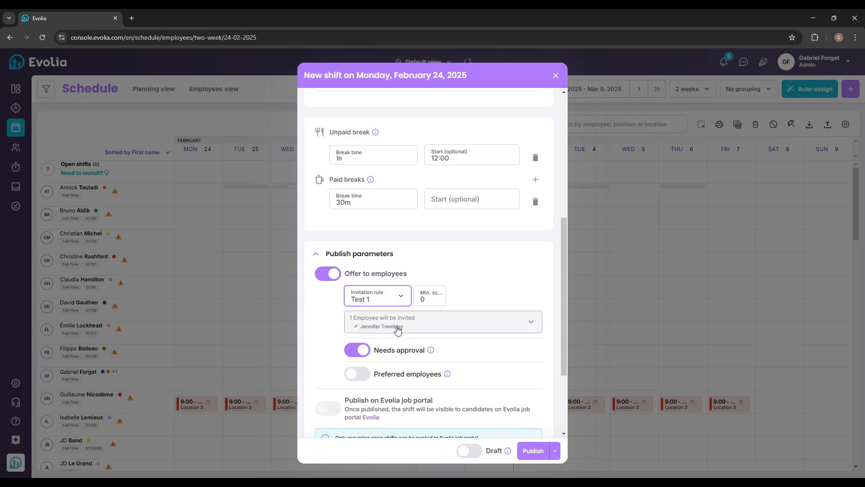
scroll(406, 322, "up", 6)
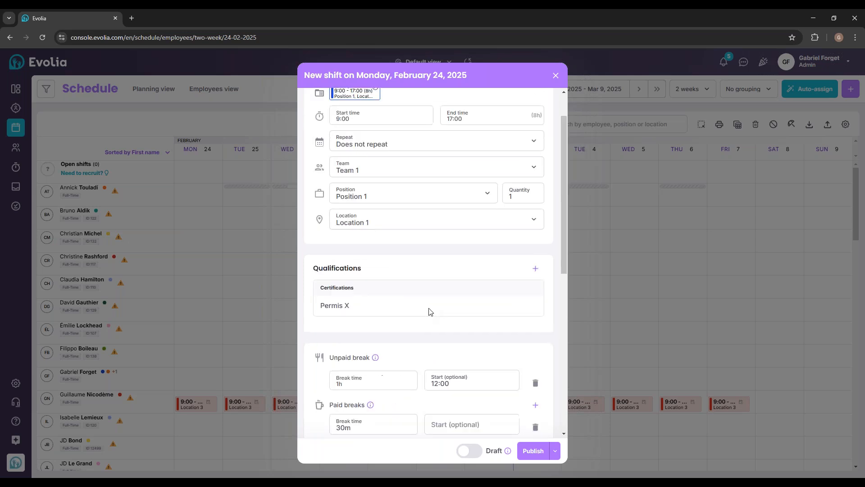
- Publish the open shift on Monday, February 24, and send its next upcoming invitation ahead of schedule
left_click(524, 448)
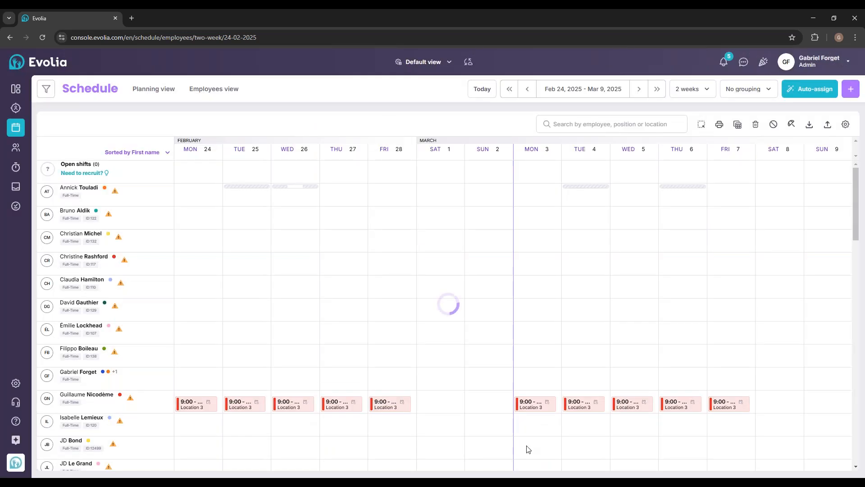
left_click(197, 176)
scroll(444, 276, "down", 5)
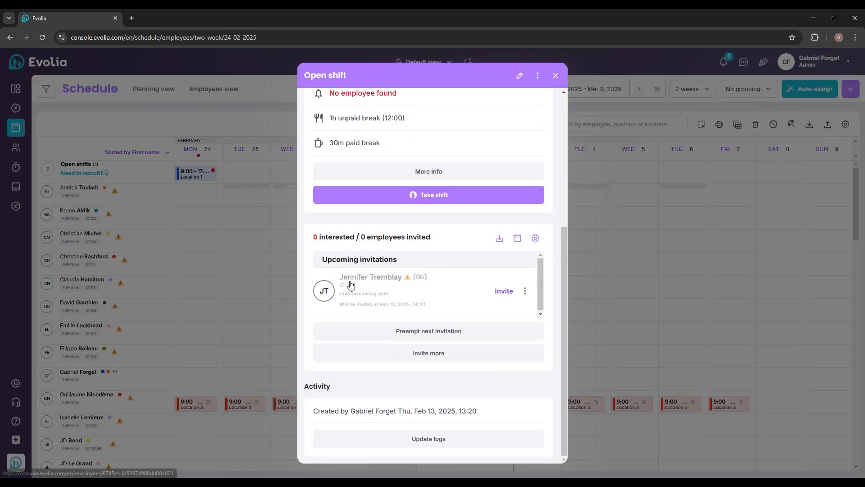
left_click(436, 331)
left_click(476, 291)
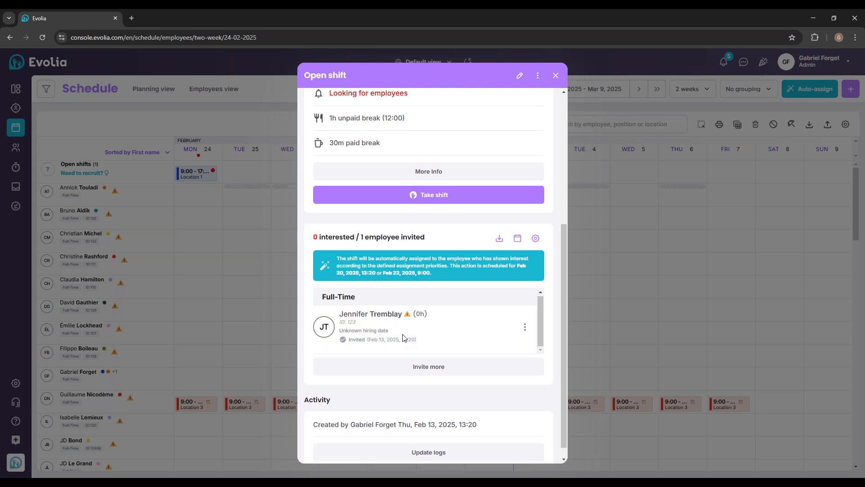
left_click(555, 75)
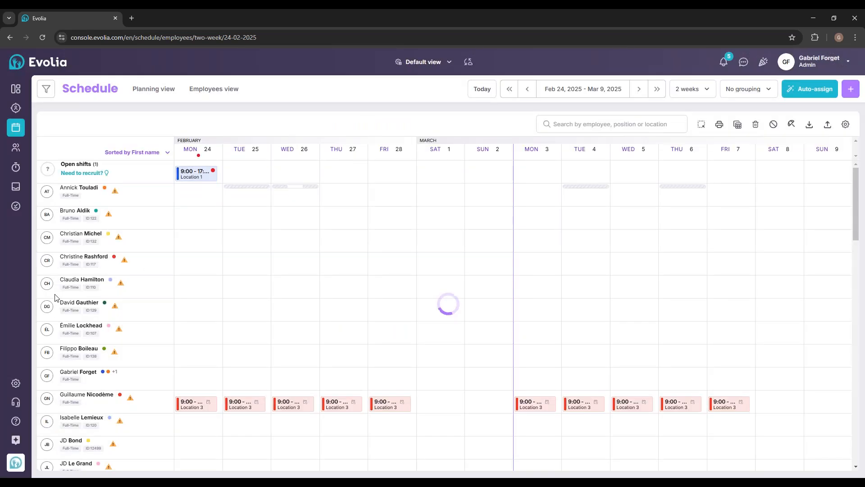
- In the Invitation and Assignment Priority settings, check the name page of the Test 1 invitation rule
left_click(15, 382)
scroll(332, 268, "down", 1)
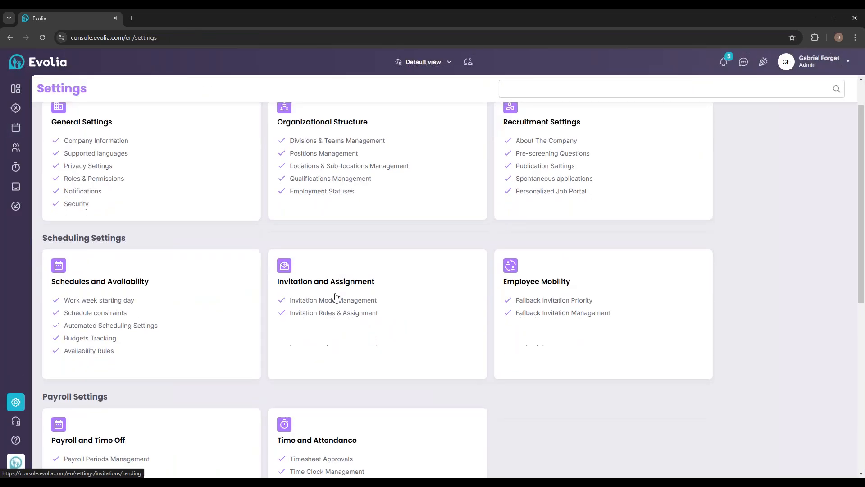
left_click(334, 299)
left_click(125, 270)
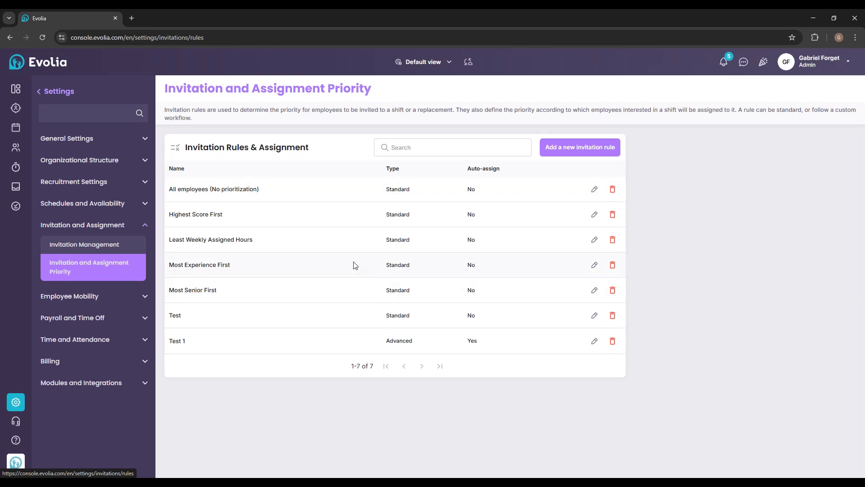
left_click(594, 341)
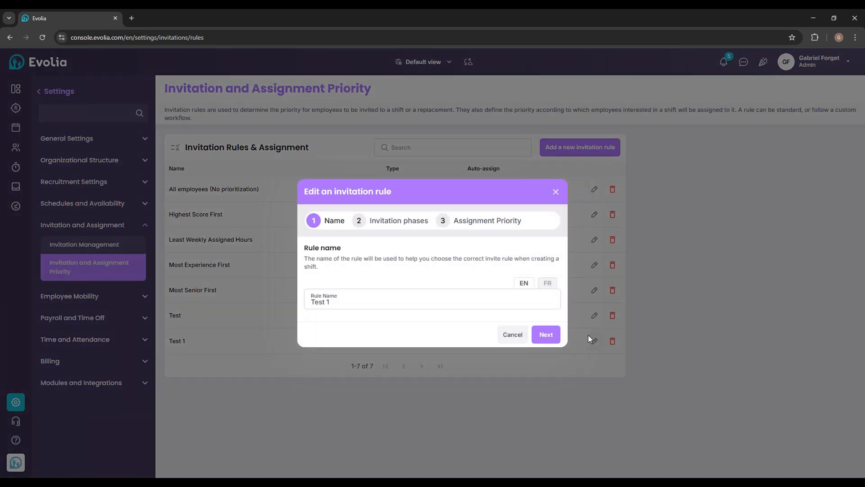
left_click(556, 193)
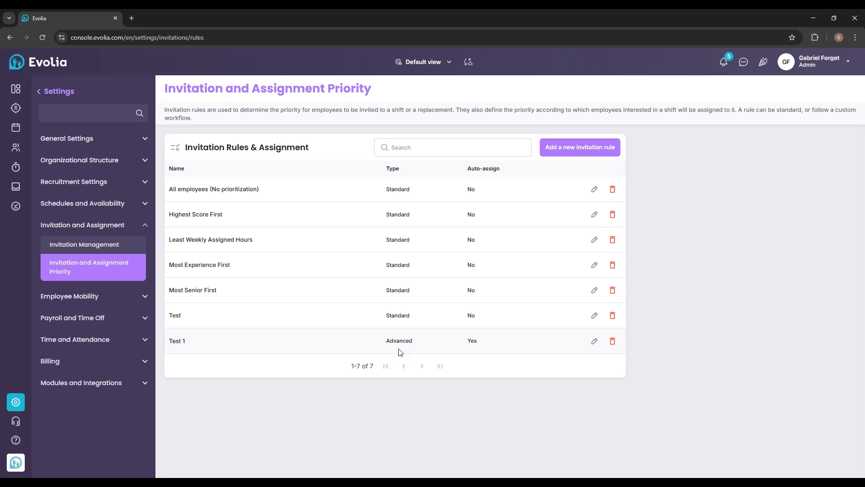
- In the Test 1 rule's Invitation Phase 1, set the priority to All employees (No prioritization) and the delay between invitations to Not specified
left_click(594, 341)
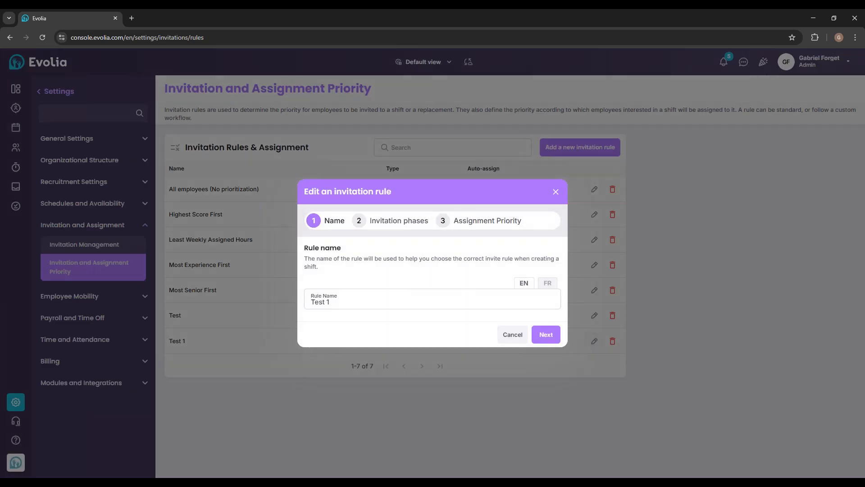
left_click(393, 227)
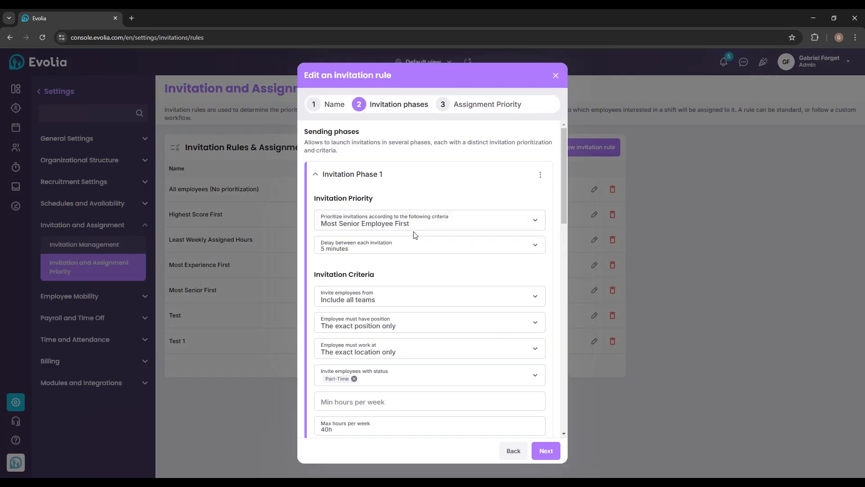
scroll(433, 207, "down", 2)
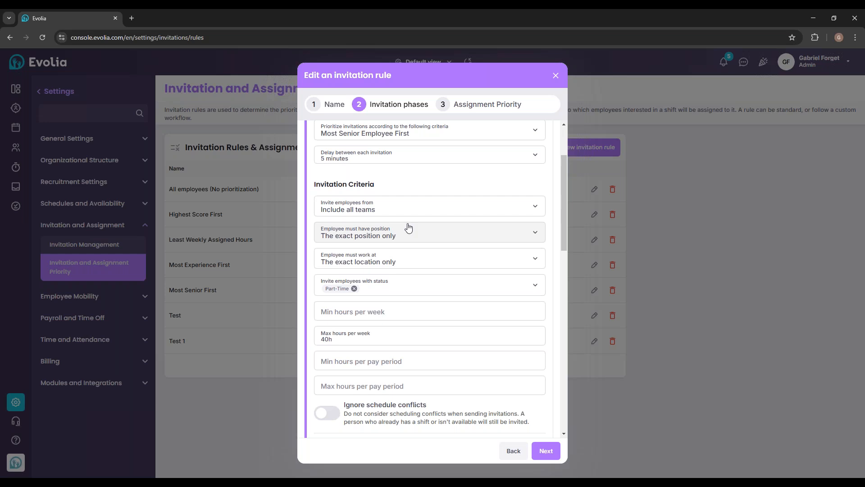
scroll(421, 227, "up", 1)
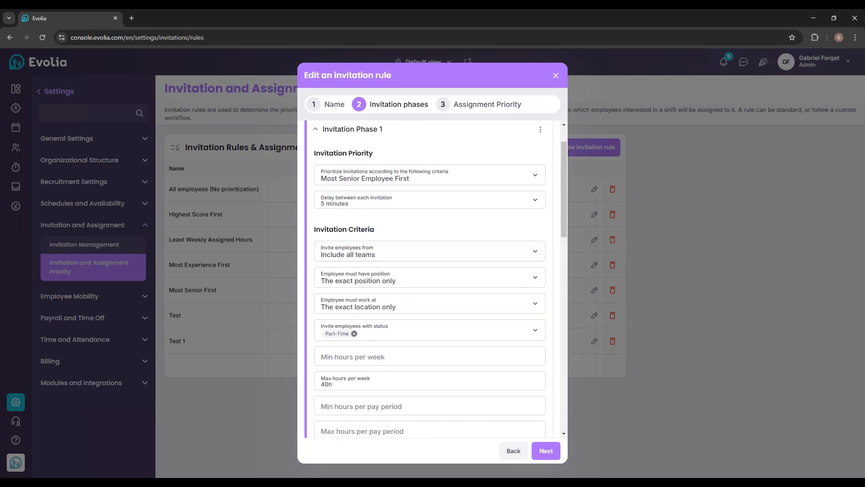
left_click(384, 187)
left_click(386, 197)
left_click(382, 201)
left_click(356, 221)
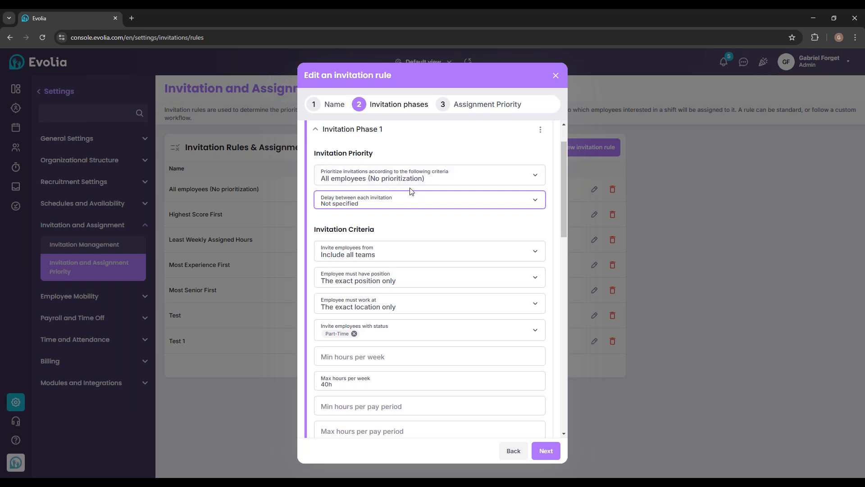
- Examine the invitation criteria of Invitation Phase 1, including teams, position, location, employment status and weekly hours
left_click(362, 137)
scroll(400, 226, "down", 2)
scroll(400, 225, "up", 3)
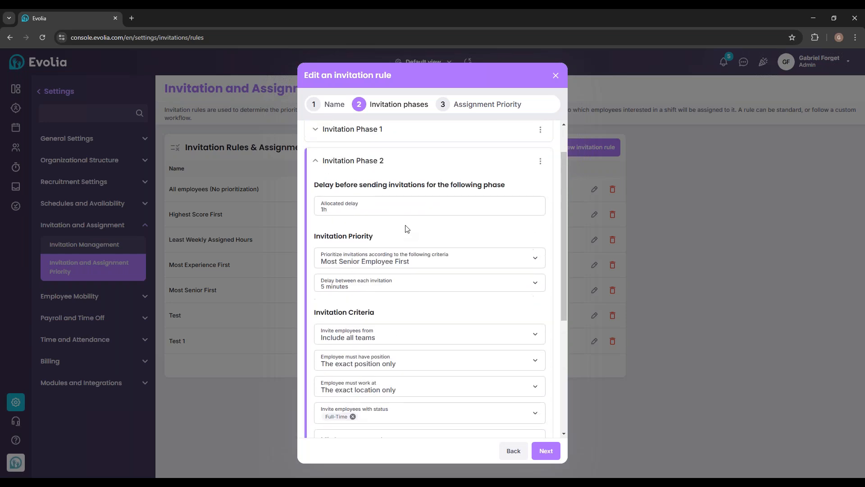
left_click(380, 175)
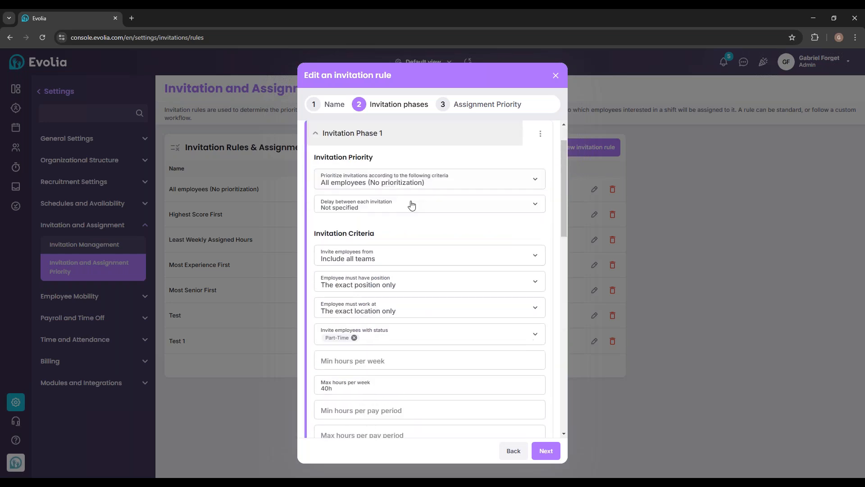
scroll(402, 271, "down", 2)
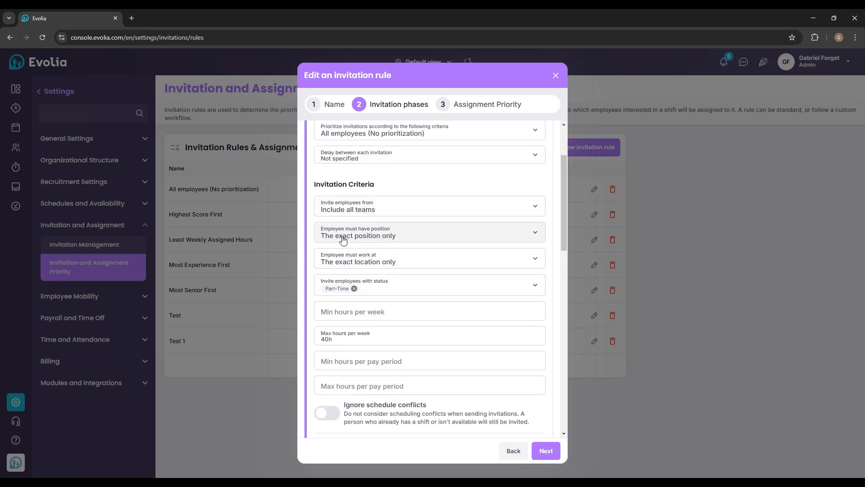
scroll(406, 261, "down", 1)
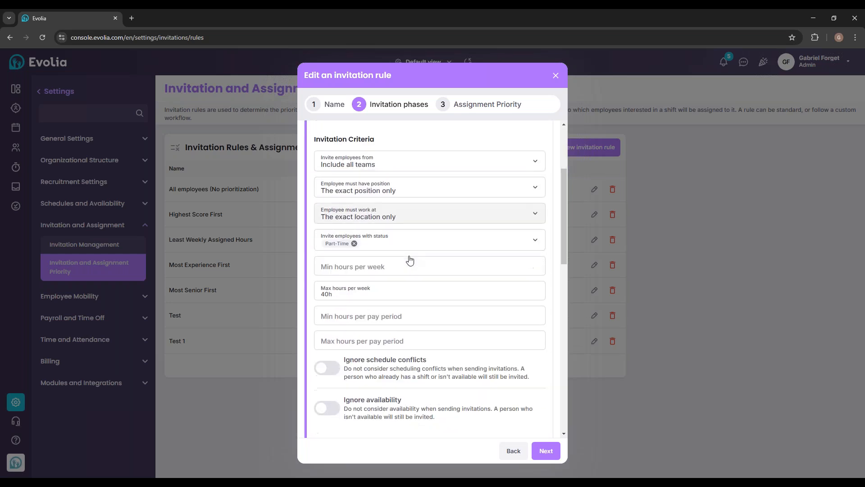
- Set Invitation Phase 2's priority to All employees (No prioritization), update the delay between its invitations, and save the Test 1 rule
scroll(404, 264, "down", 8)
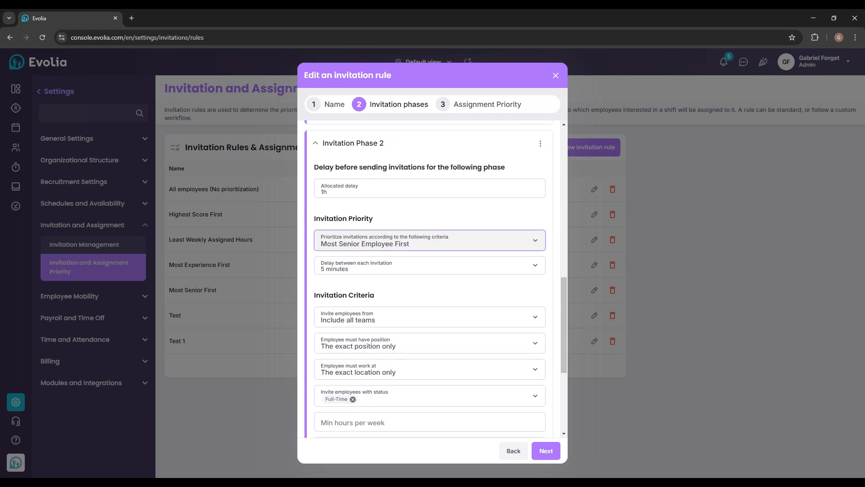
left_click(372, 246)
left_click(361, 263)
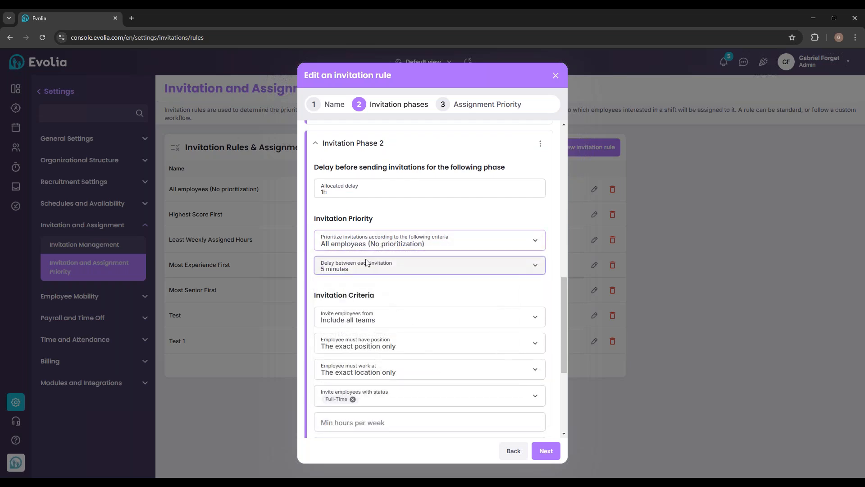
left_click(355, 266)
left_click(342, 274)
left_click(548, 452)
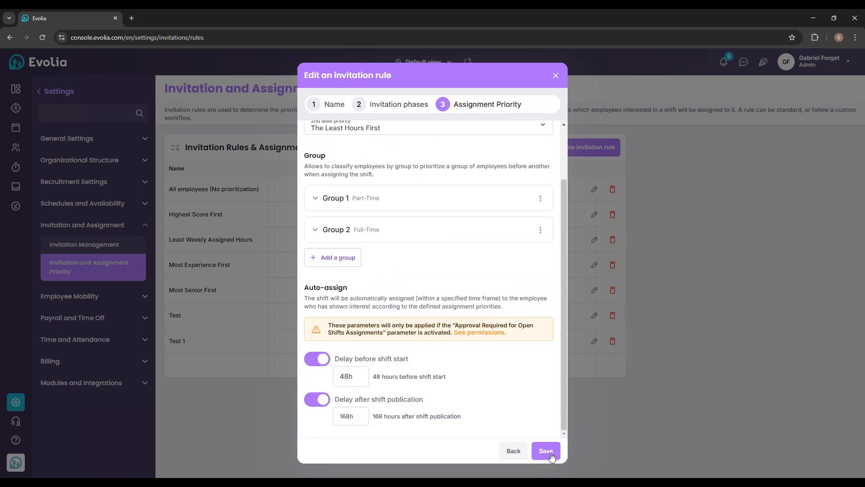
left_click(546, 452)
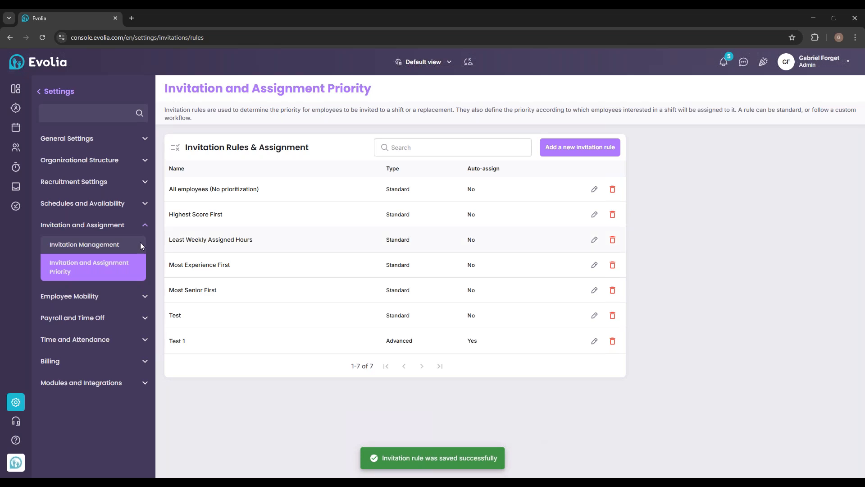
- In the schedule, start an open shift on Tuesday, February 25, and examine its publish parameters
left_click(16, 127)
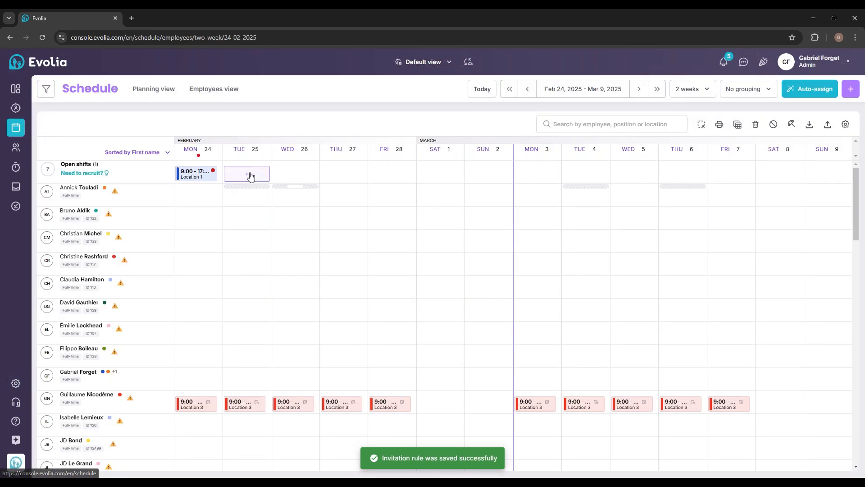
left_click(251, 176)
scroll(428, 270, "down", 4)
scroll(448, 232, "down", 3)
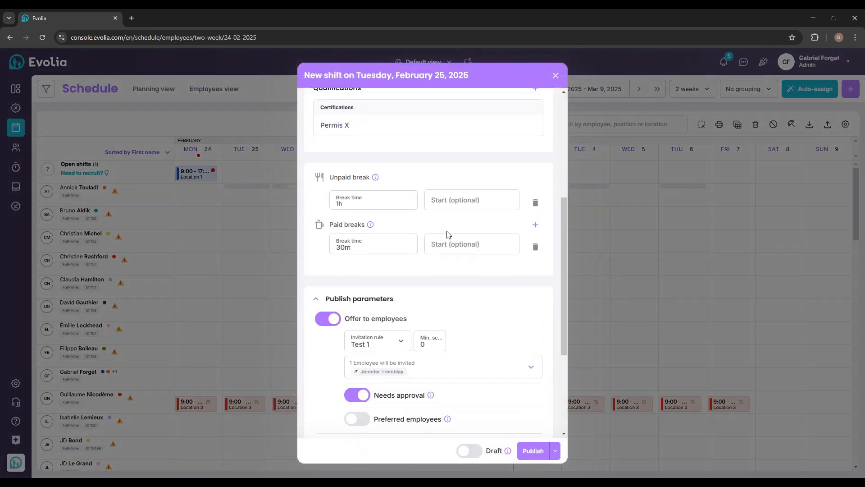
scroll(450, 242, "up", 3)
scroll(330, 325, "down", 1)
- Try the Test invitation rule on the new shift, return it to Test 1, and discard the shift
left_click(330, 324)
left_click(328, 320)
left_click(388, 347)
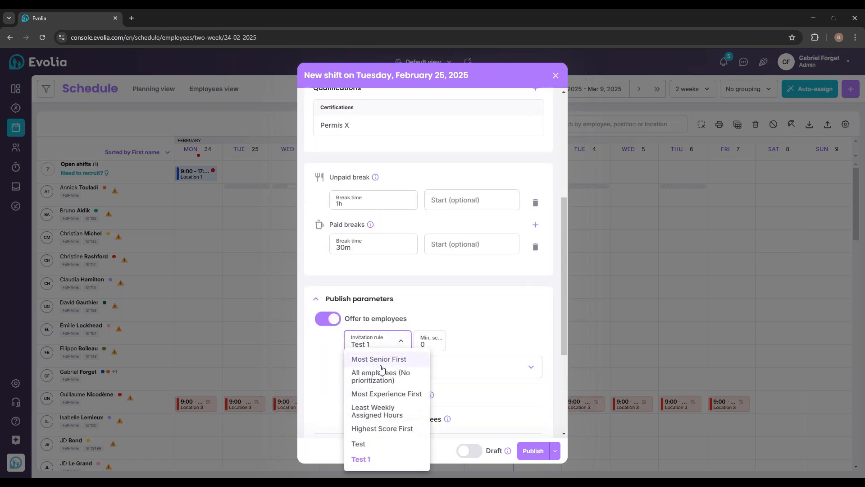
left_click(379, 444)
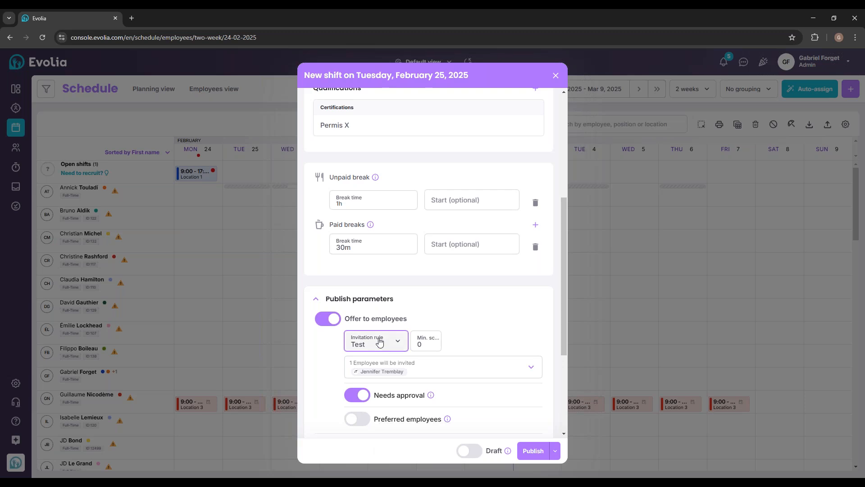
left_click(376, 343)
left_click(365, 461)
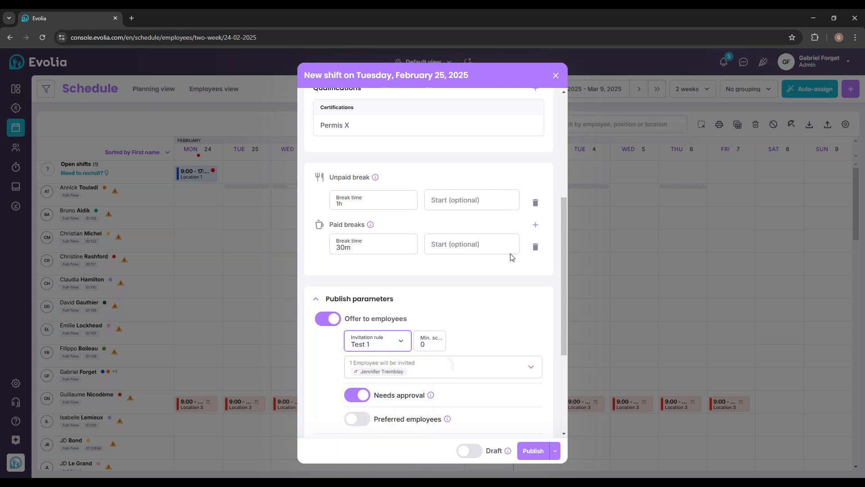
left_click(556, 76)
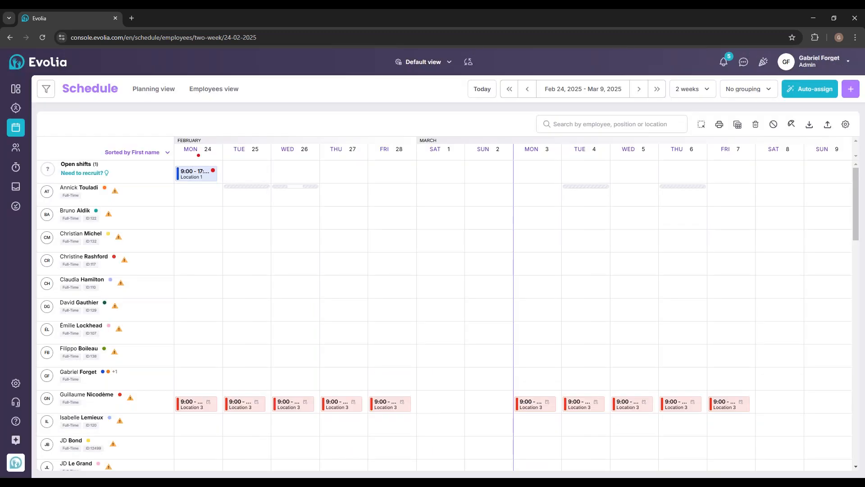
- Look up the management and members of Team 1 in the Divisions & Teams settings
left_click(16, 384)
scroll(336, 222, "down", 1)
left_click(315, 121)
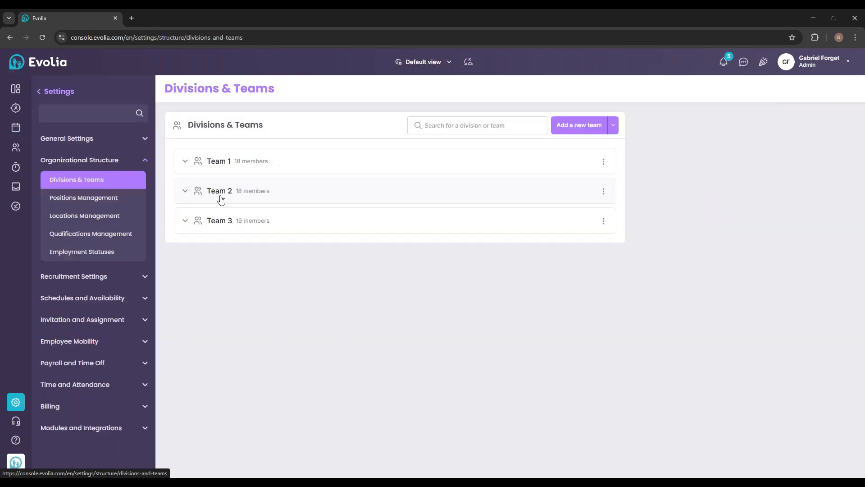
left_click(246, 168)
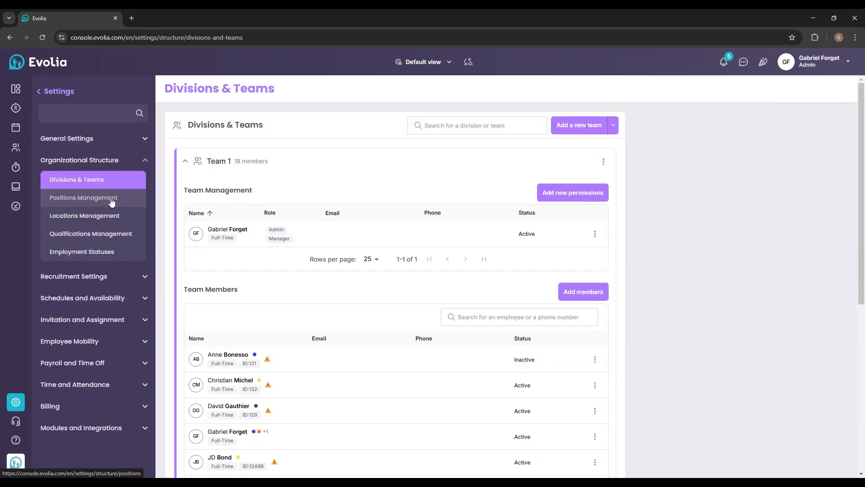
- Search the employee list for the invited employee by first name, and clear the search
left_click(16, 147)
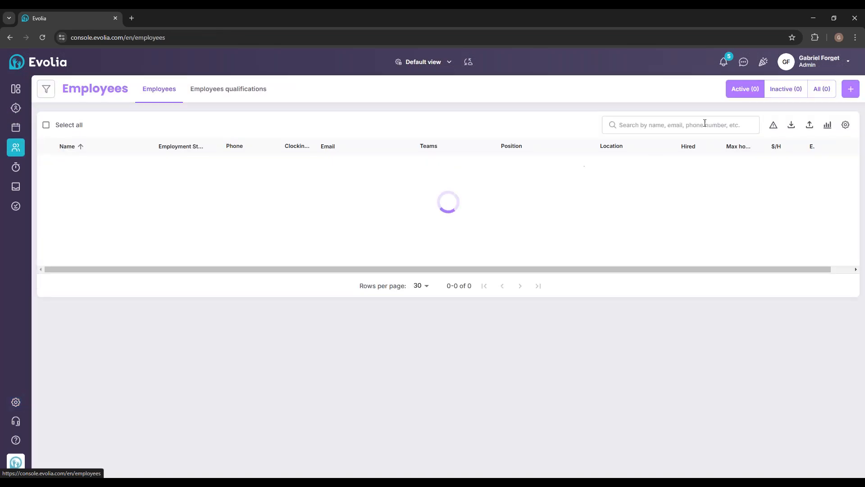
left_click(678, 128)
type("jenmnm")
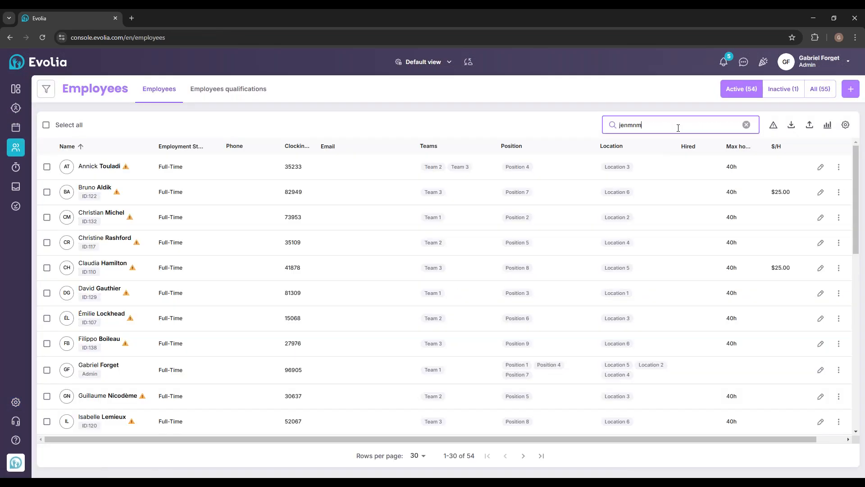
key("BackSpace")
key("BackSpace")
key("BackSpace")
type("n")
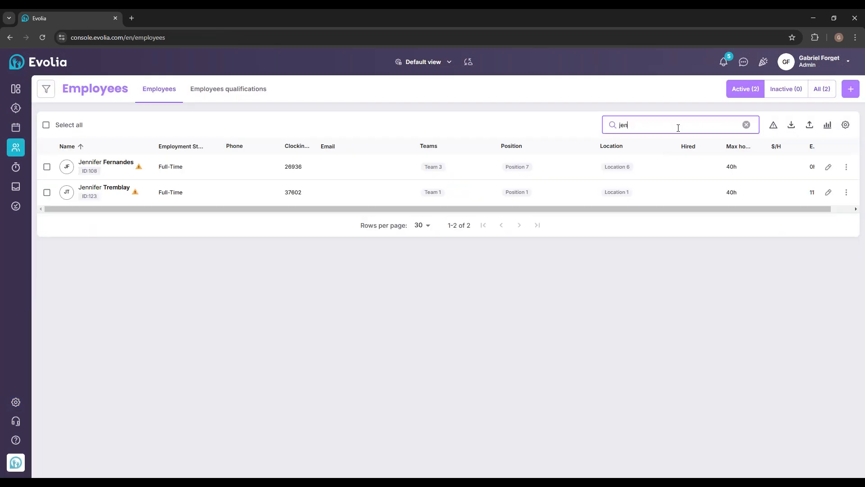
key("BackSpace")
- Filter the employee list to show only Location 1 employees
left_click(46, 89)
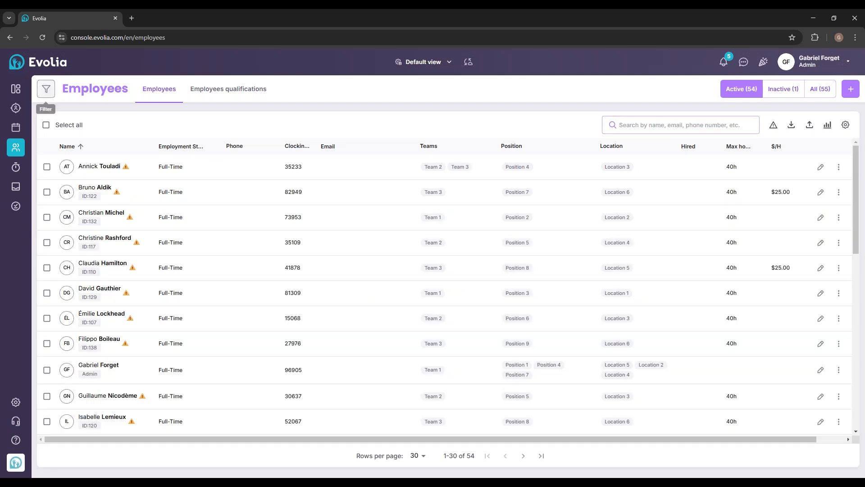
left_click(131, 116)
left_click(104, 116)
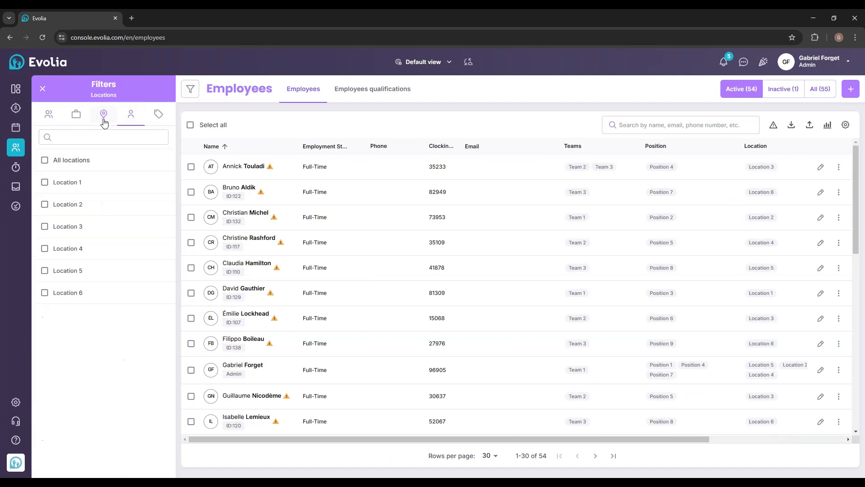
left_click(59, 182)
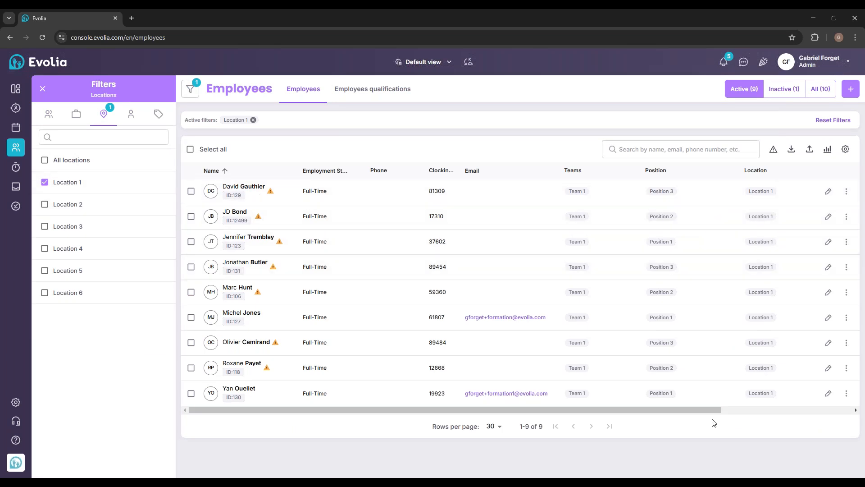
- Change the employment status of the third listed employee, who holds Position 1, to Part-Time
left_click_drag(707, 411, 667, 406)
left_click(43, 89)
left_click(214, 244)
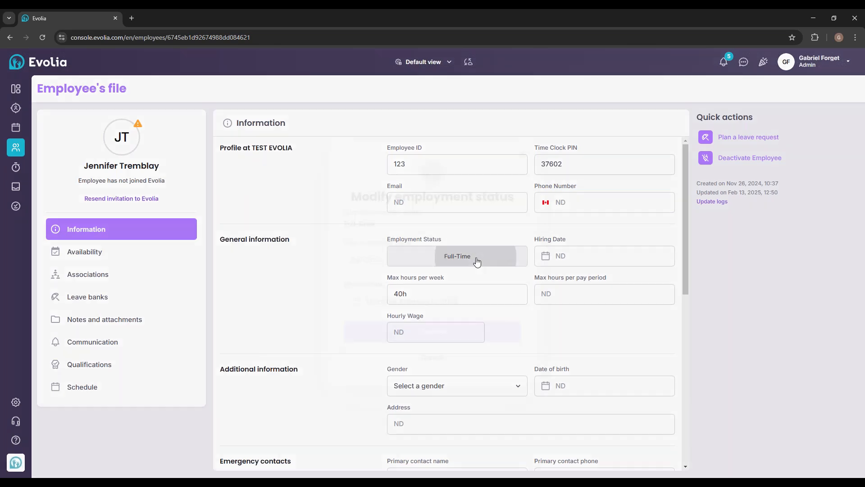
left_click(475, 257)
left_click(408, 266)
left_click(385, 299)
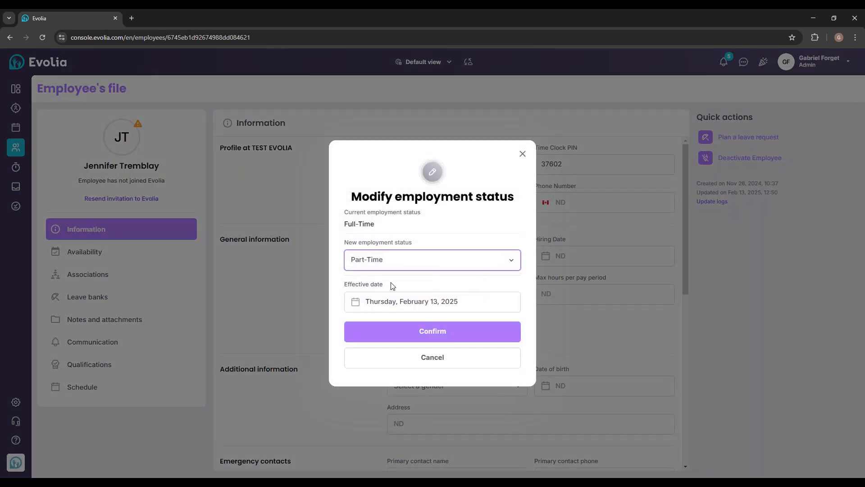
left_click(413, 333)
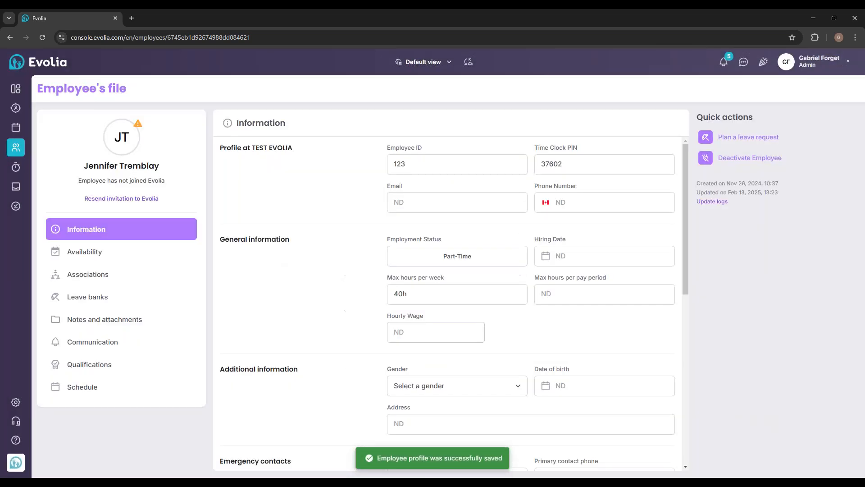
left_click(10, 37)
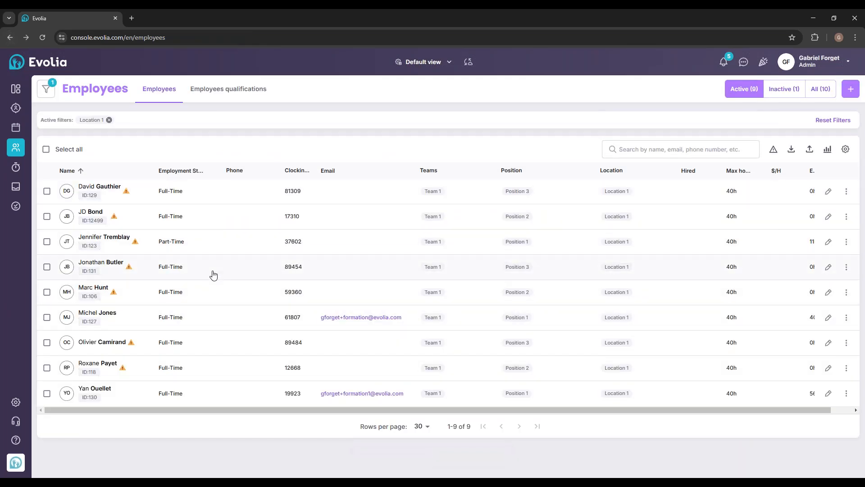
- Change the employment status of the first listed employee, who holds Position 3, to Part-Time
left_click(193, 191)
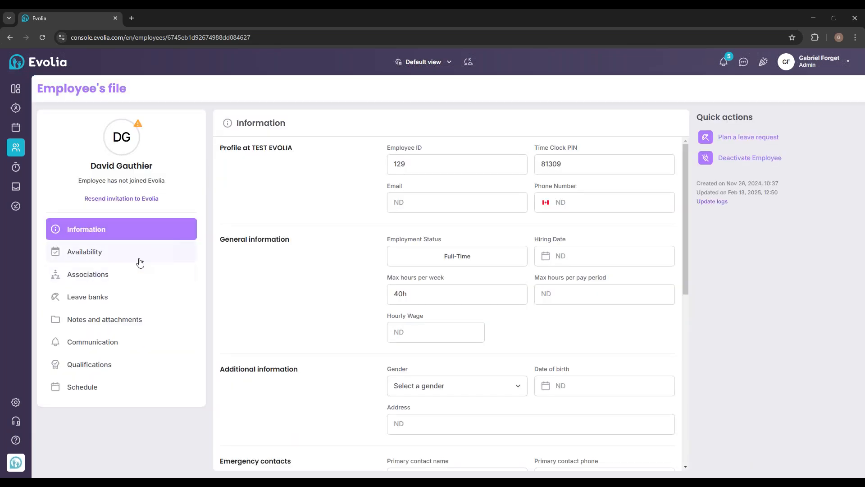
left_click(468, 261)
left_click(395, 268)
left_click(380, 300)
left_click(432, 333)
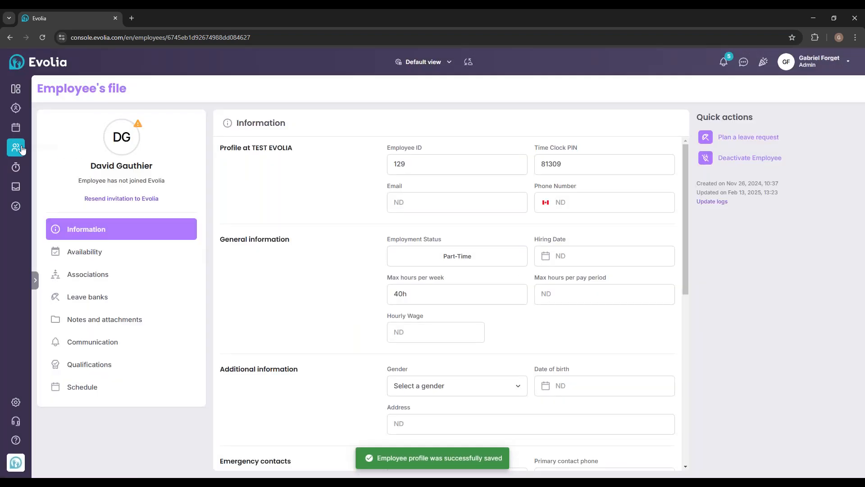
left_click(15, 147)
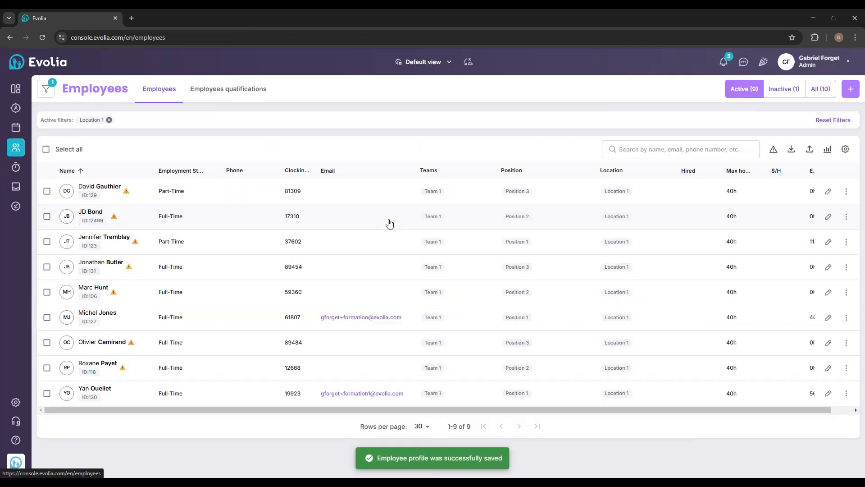
- Change the employment status of the second listed employee, who holds Position 2, to Part-Time
left_click(195, 221)
left_click(423, 263)
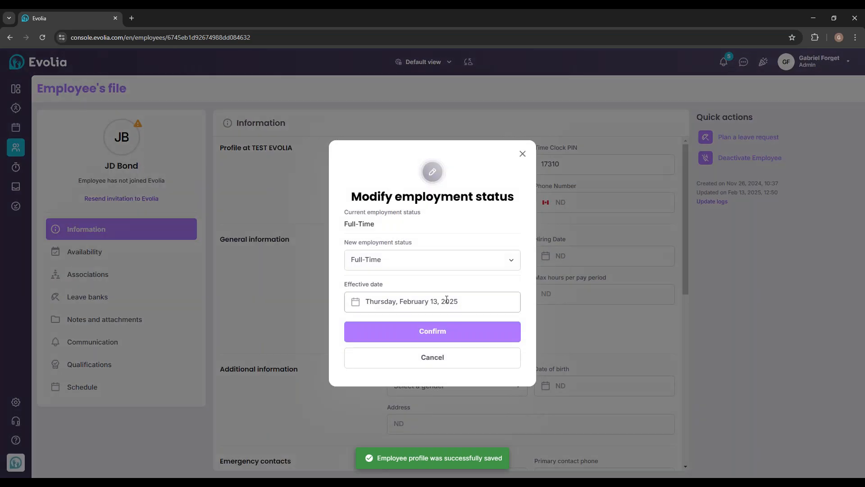
left_click(377, 268)
left_click(388, 297)
left_click(381, 333)
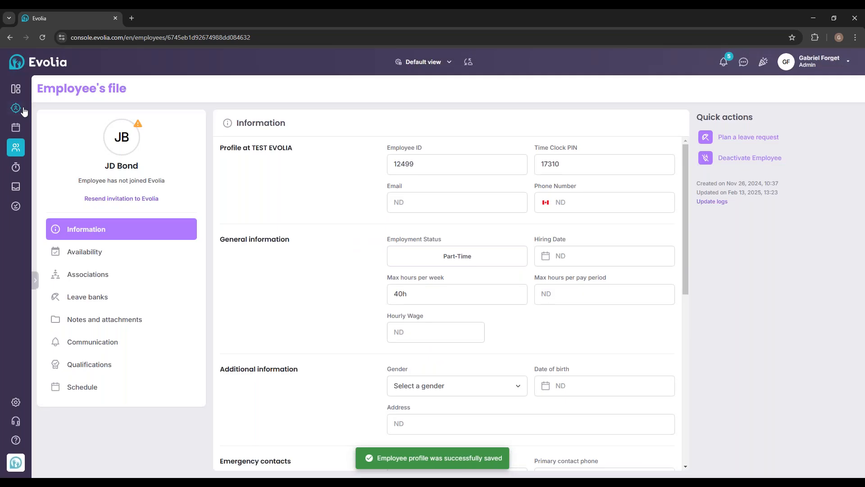
left_click(16, 147)
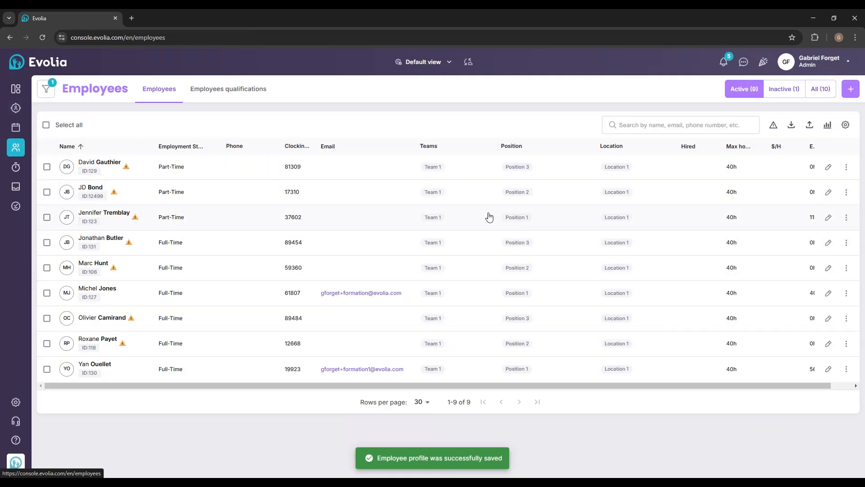
- Filter the Location 1 employees down to Position 1 to view them, and remove the position filter
left_click(46, 89)
left_click(86, 118)
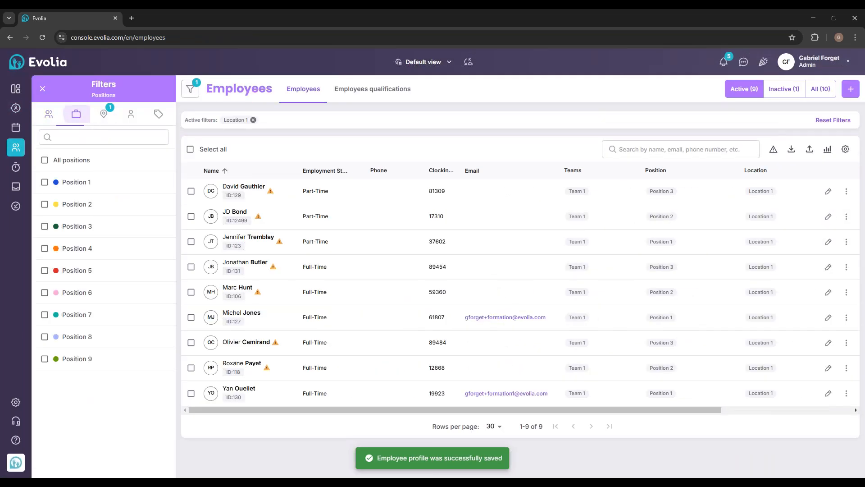
left_click(44, 182)
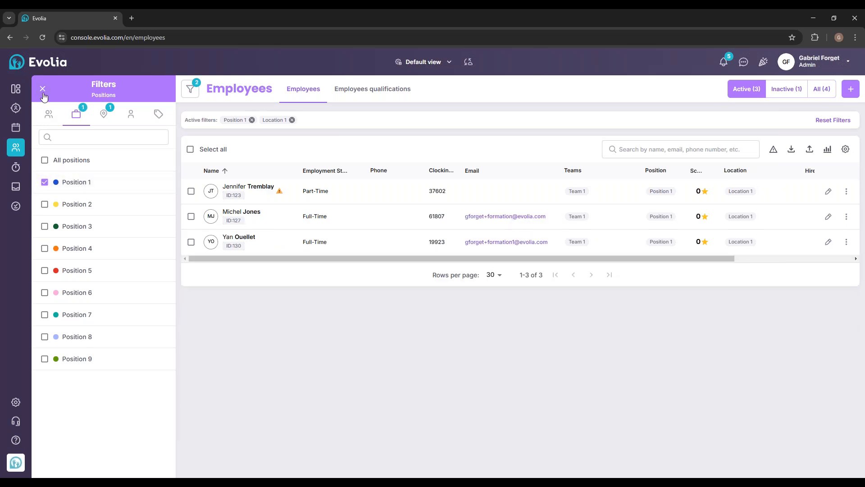
left_click(44, 182)
left_click(42, 93)
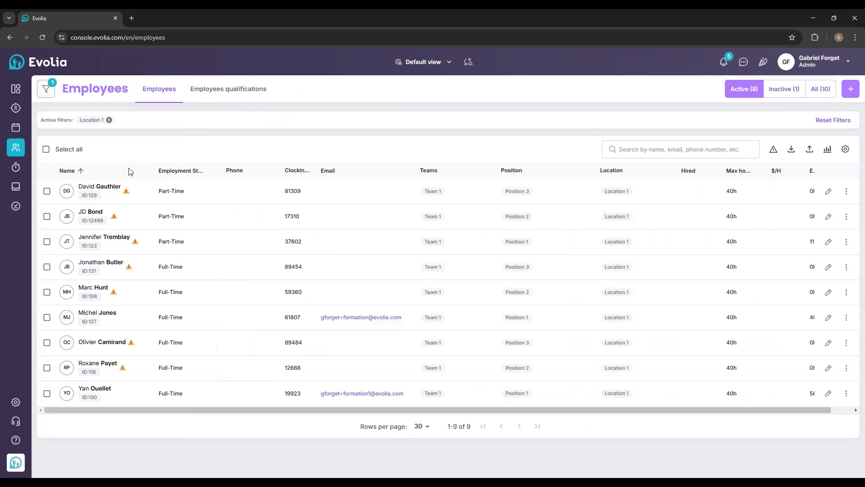
- Edit the Test 1 invitation rule so that Invitation Phase 1 includes all positions
left_click(22, 404)
left_click(346, 211)
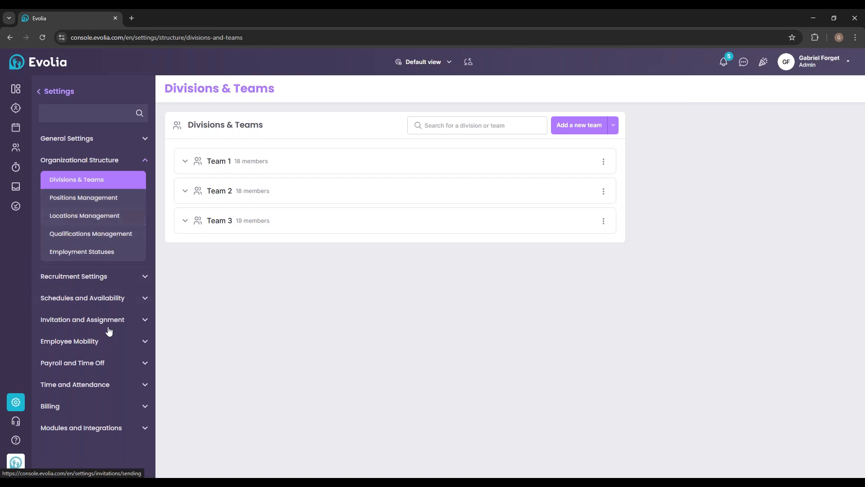
left_click(102, 302)
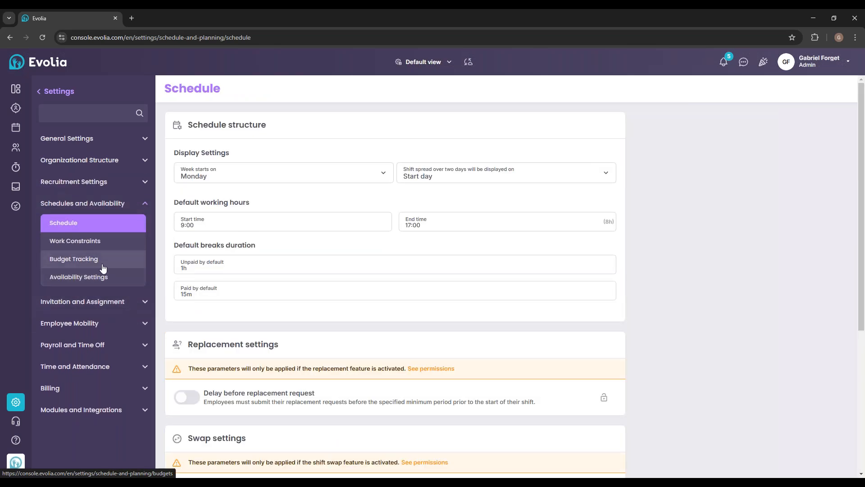
left_click(111, 300)
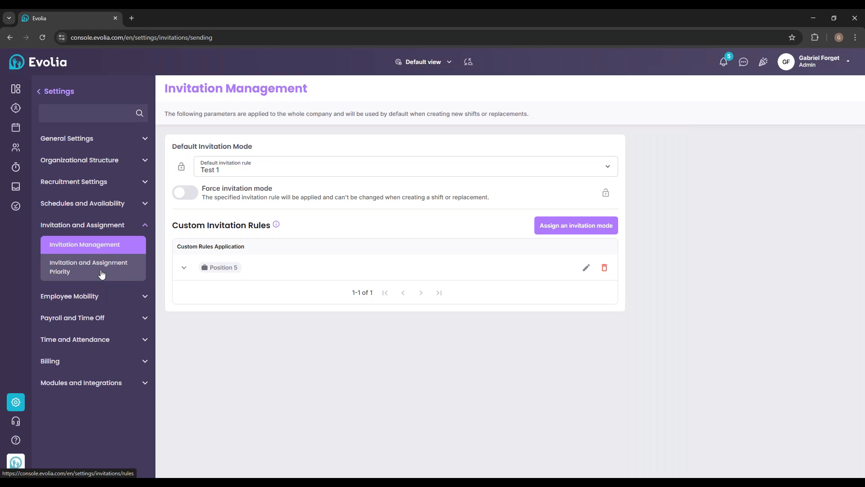
left_click(102, 273)
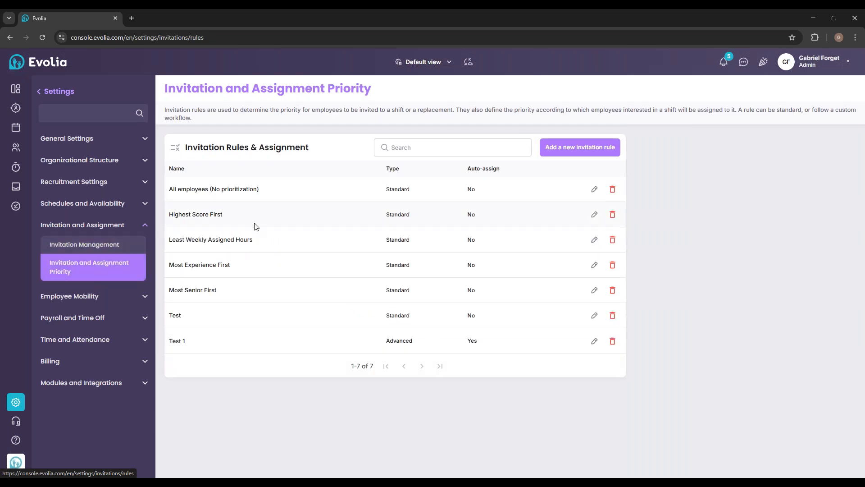
left_click(594, 341)
left_click(400, 229)
scroll(421, 277, "down", 1)
left_click(421, 277)
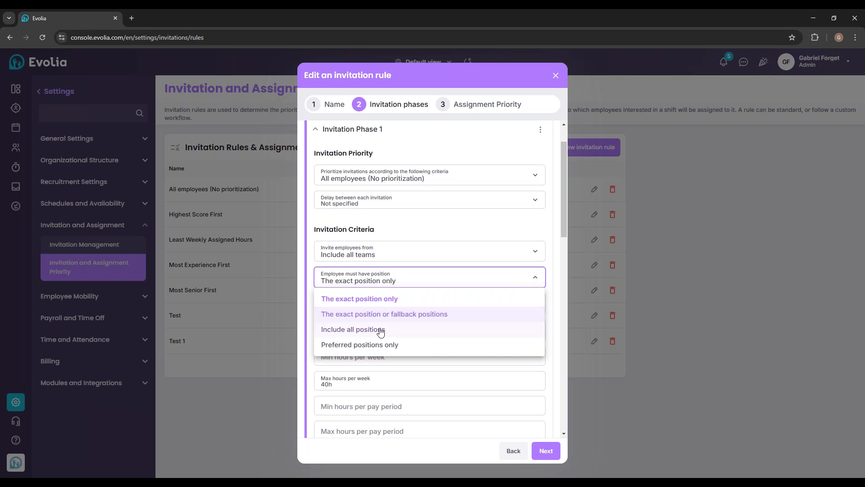
left_click(382, 330)
- Make Invitation Phase 2 include all positions, save the Test 1 rule and return to the employee list
scroll(405, 338, "down", 8)
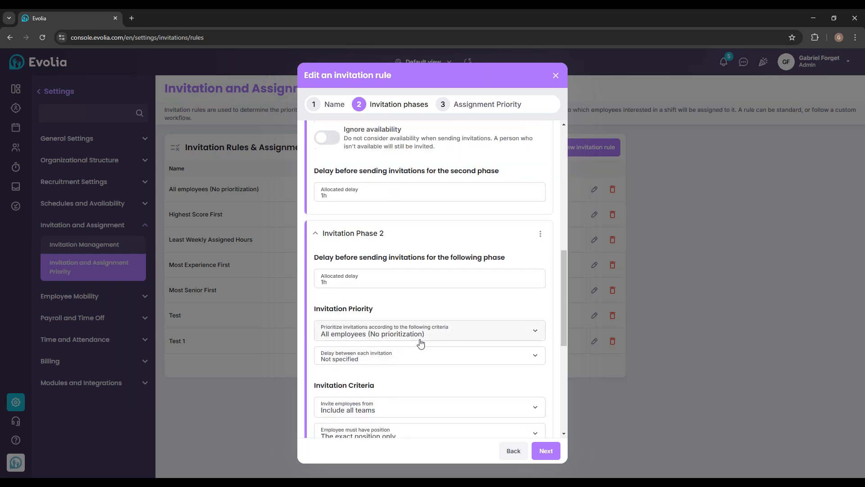
scroll(419, 343, "down", 4)
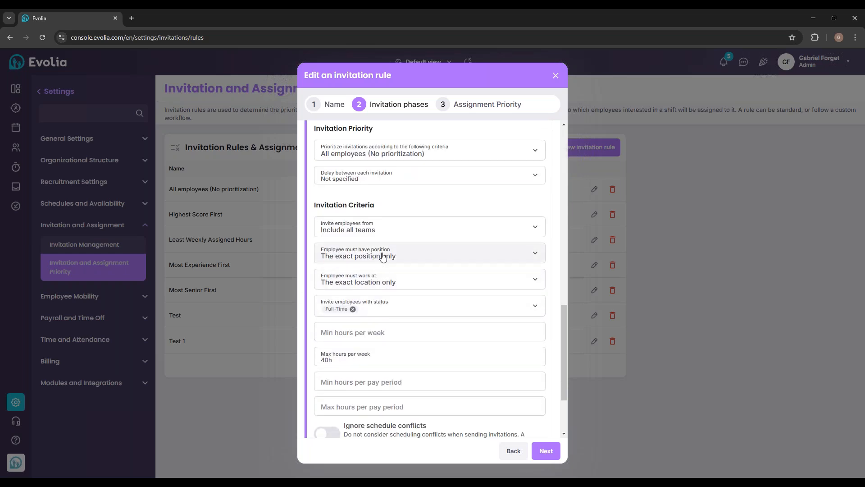
left_click(373, 261)
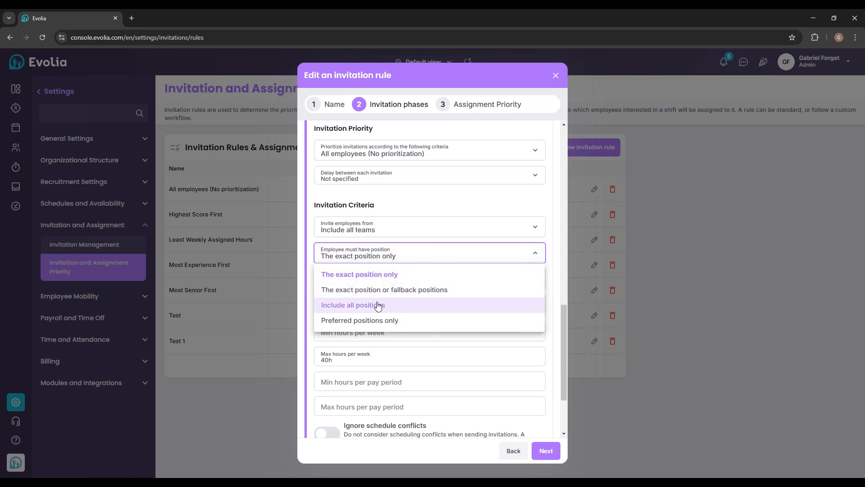
left_click(378, 306)
left_click(546, 450)
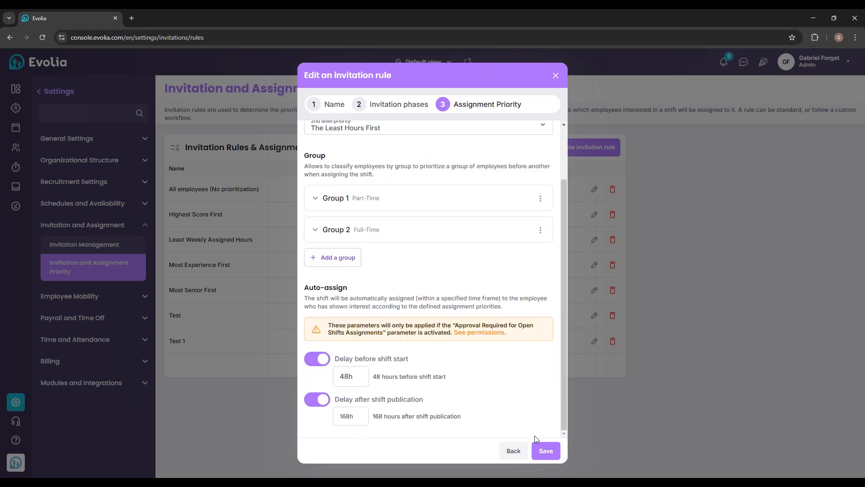
left_click(546, 450)
left_click(15, 147)
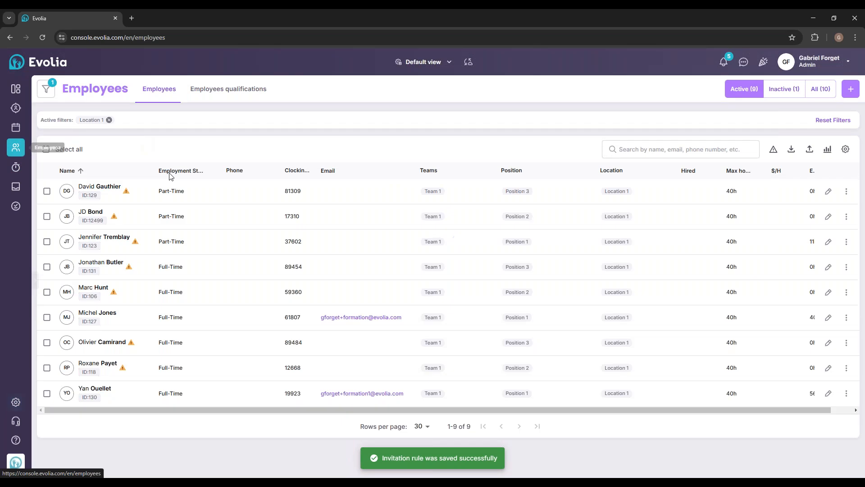
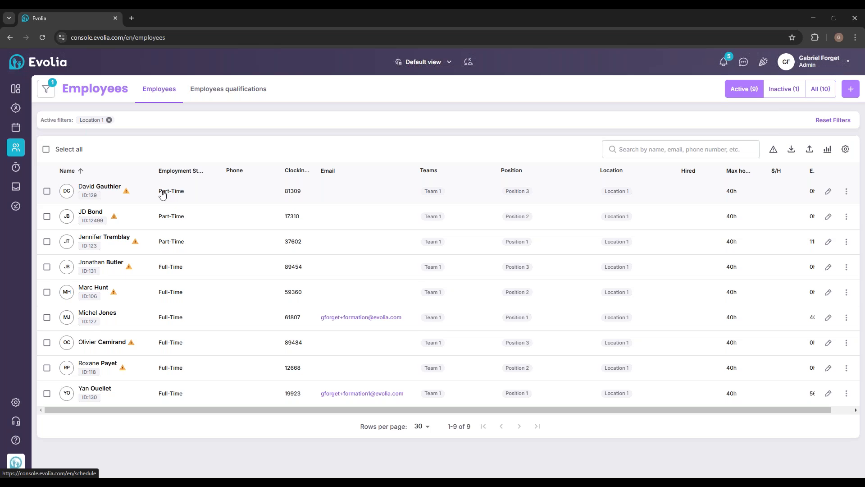
- Create an open shift on Tuesday, February 25, 2025 with the Test 1 rule, check who will be invited, and publish it
left_click(16, 128)
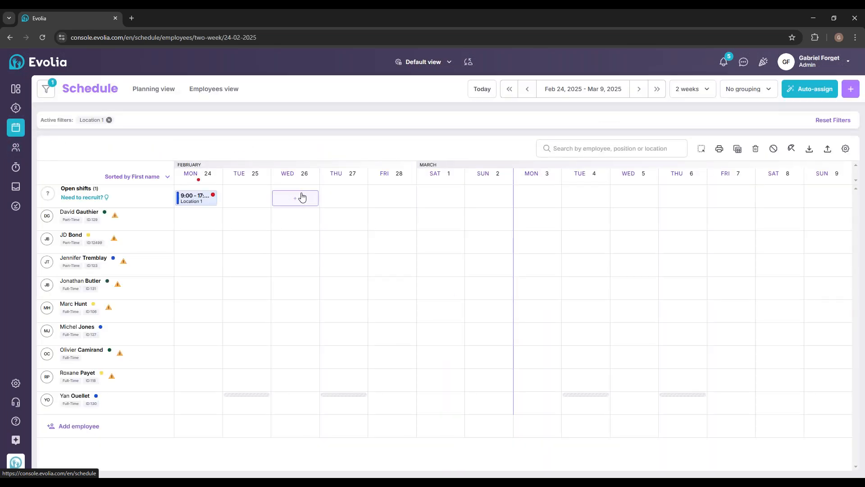
left_click(255, 198)
scroll(434, 247, "down", 4)
scroll(407, 265, "down", 4)
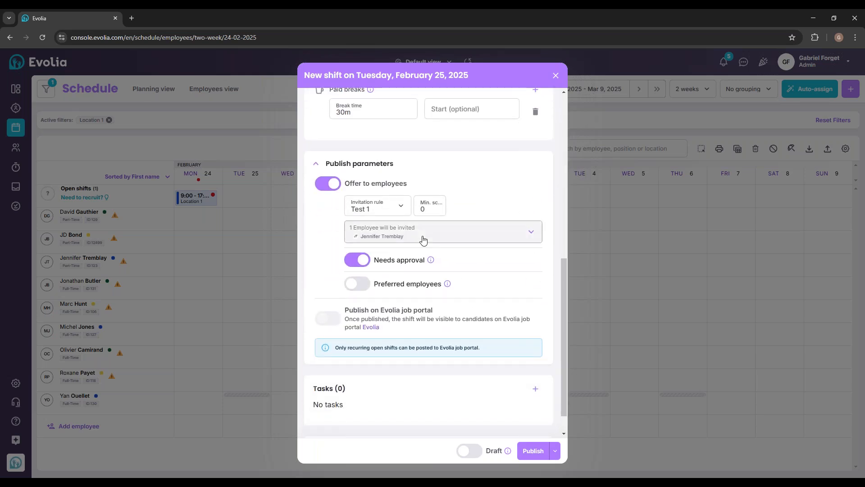
left_click(423, 238)
left_click(319, 243)
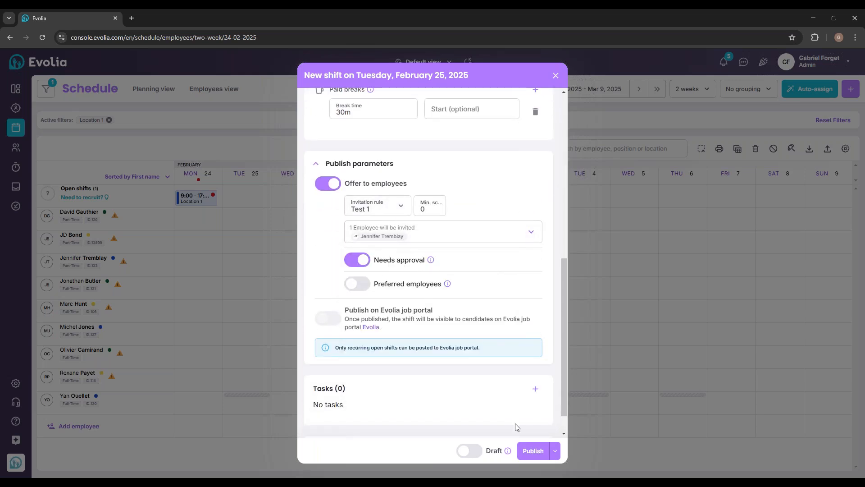
left_click(533, 451)
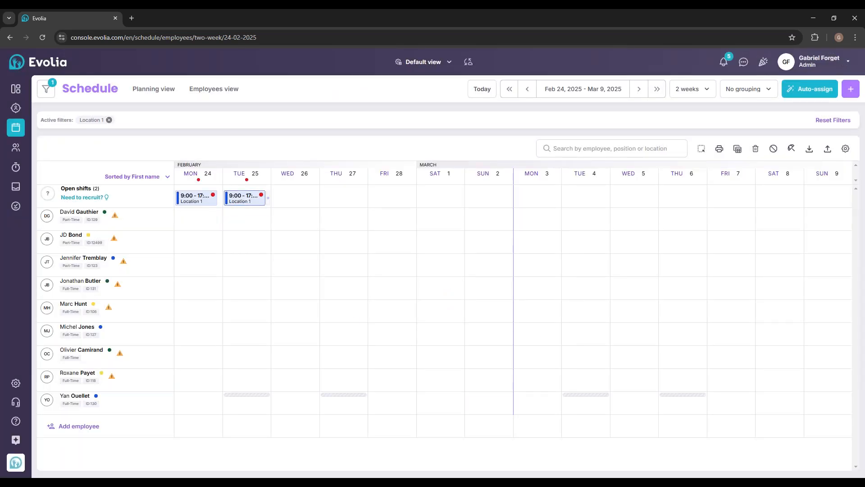
- Review the invited employees and the additional invitation options of the February 25 open shift
left_click(243, 198)
scroll(403, 270, "down", 6)
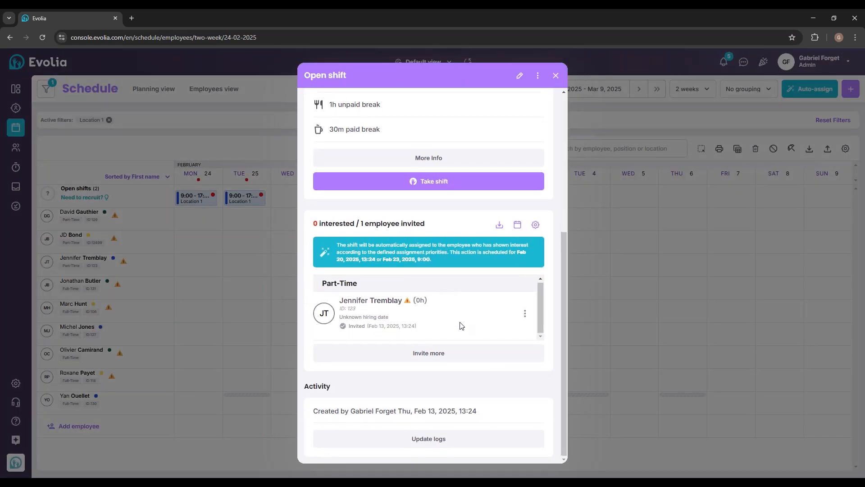
left_click(408, 356)
left_click(715, 155)
left_click(554, 77)
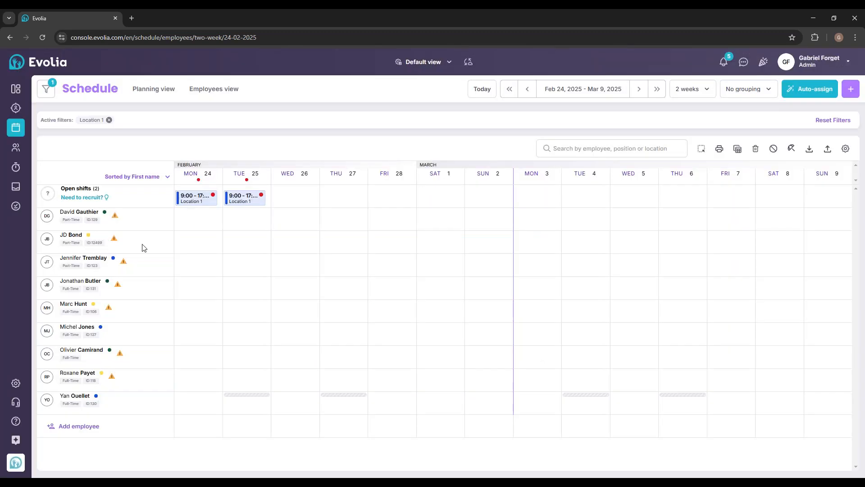
- Open the Test 1 invitation rule for editing in the Invitation and Assignment Priority settings and go to its invitation phases
left_click(22, 154)
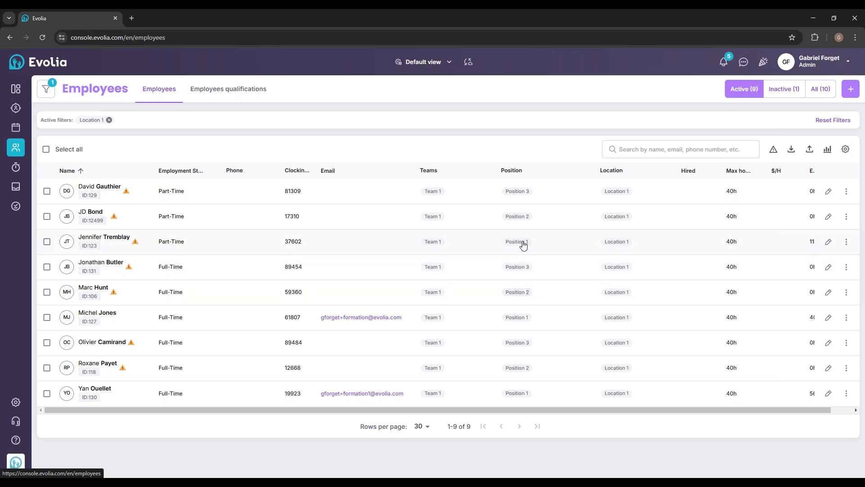
left_click(14, 403)
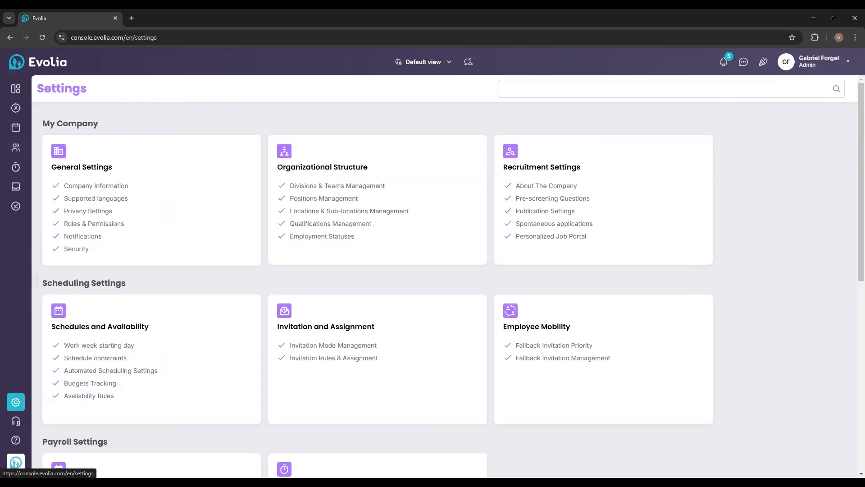
left_click(347, 234)
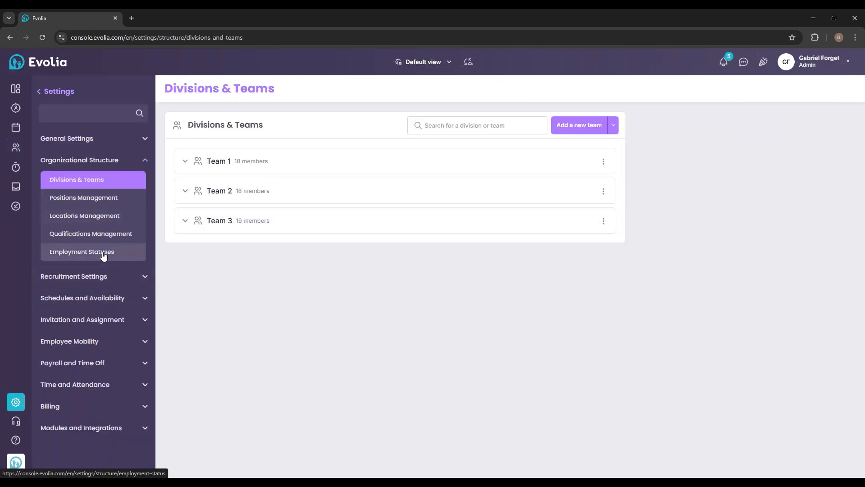
left_click(86, 283)
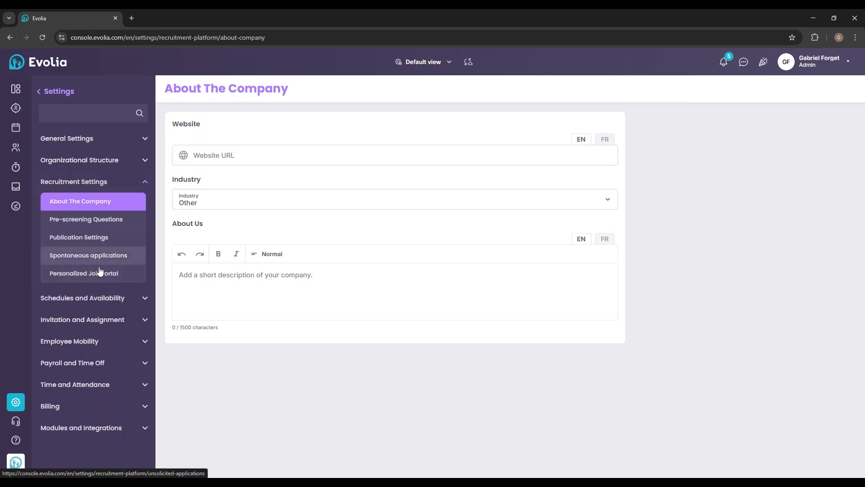
left_click(97, 298)
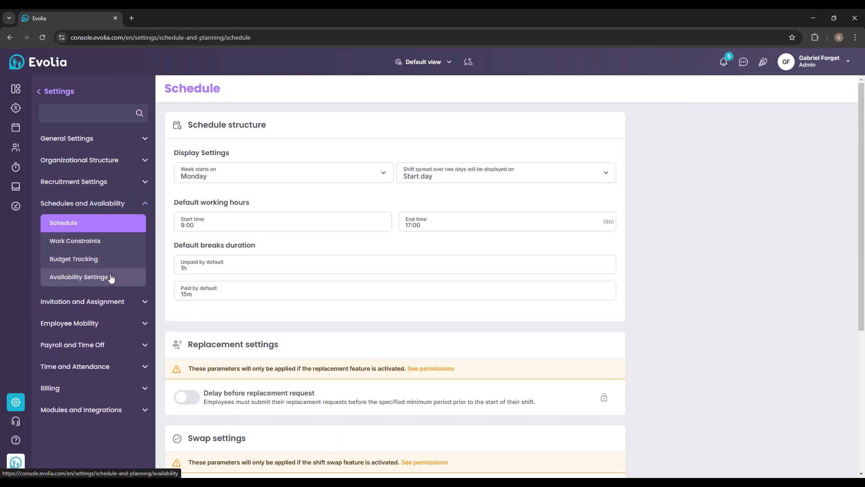
left_click(101, 302)
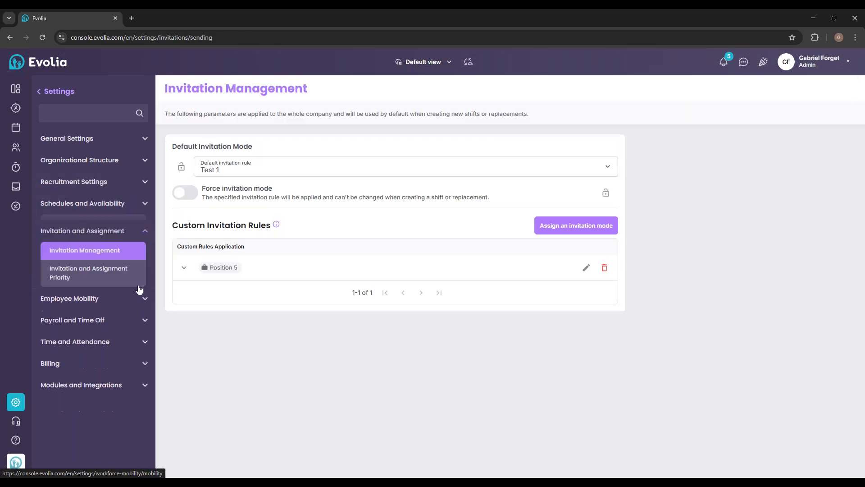
left_click(119, 271)
left_click(594, 342)
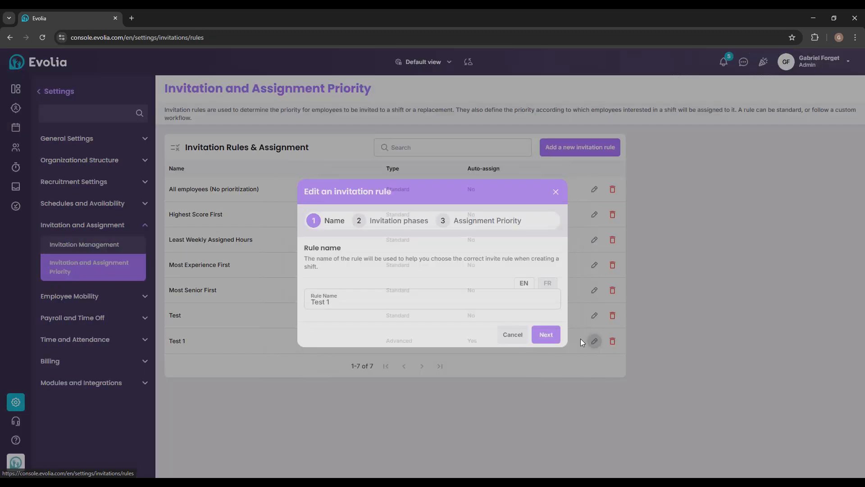
left_click(382, 224)
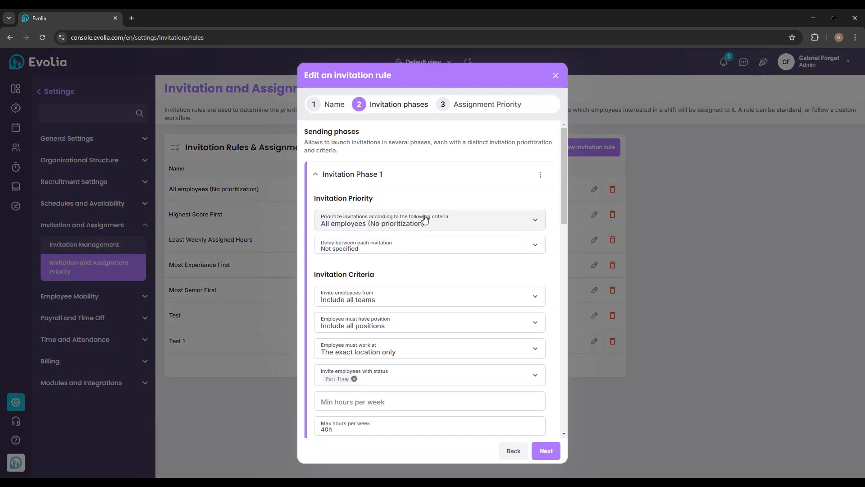
- Review the criteria of both invitation phases and clear the maximum hours per week in Invitation Phase 1
scroll(424, 219, "down", 4)
scroll(414, 216, "up", 4)
scroll(407, 212, "down", 10)
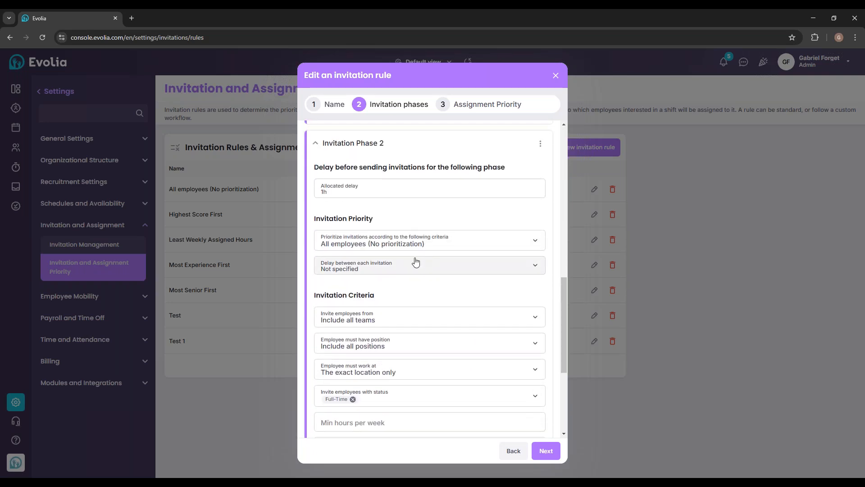
scroll(414, 263, "down", 5)
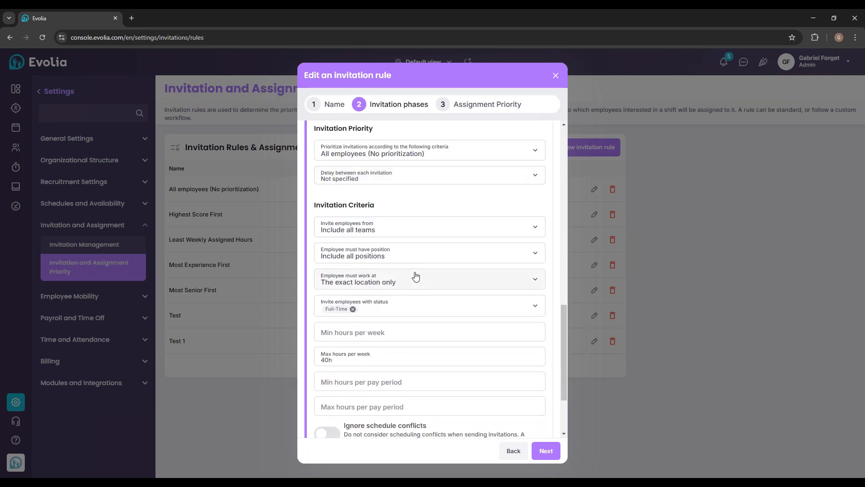
scroll(379, 318, "up", 8)
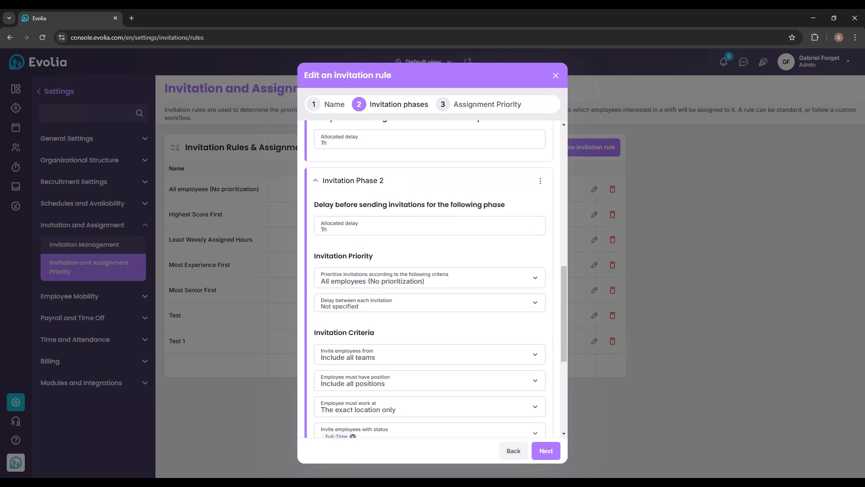
scroll(381, 317, "down", 6)
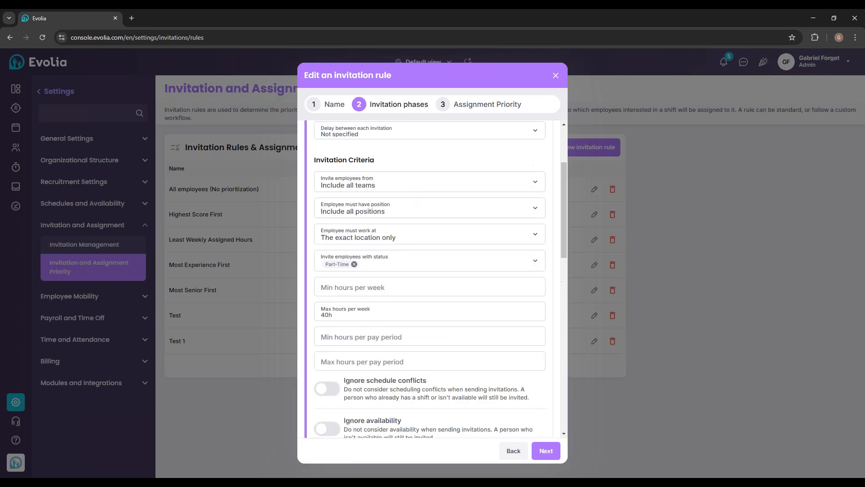
scroll(381, 317, "up", 1)
left_click(366, 331)
key("BackSpace")
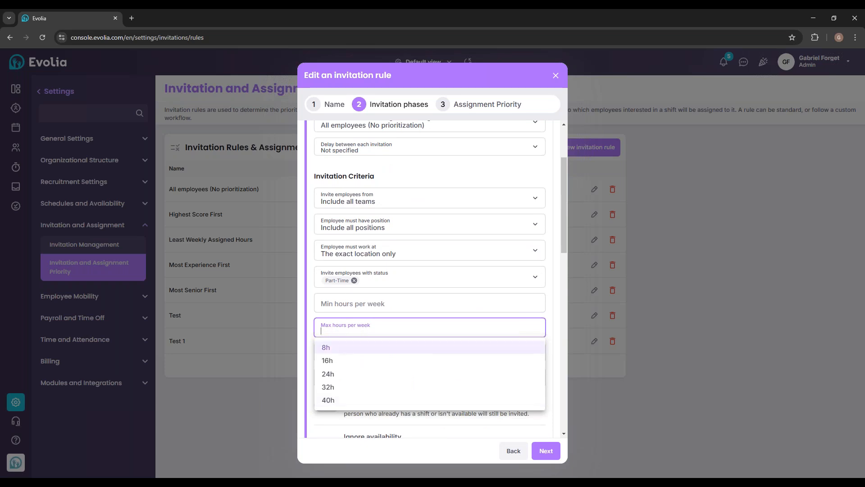
left_click(302, 334)
- Clear the maximum hours per week in Invitation Phase 2 and recheck the criteria of both phases
scroll(302, 334, "down", 2)
scroll(399, 332, "down", 10)
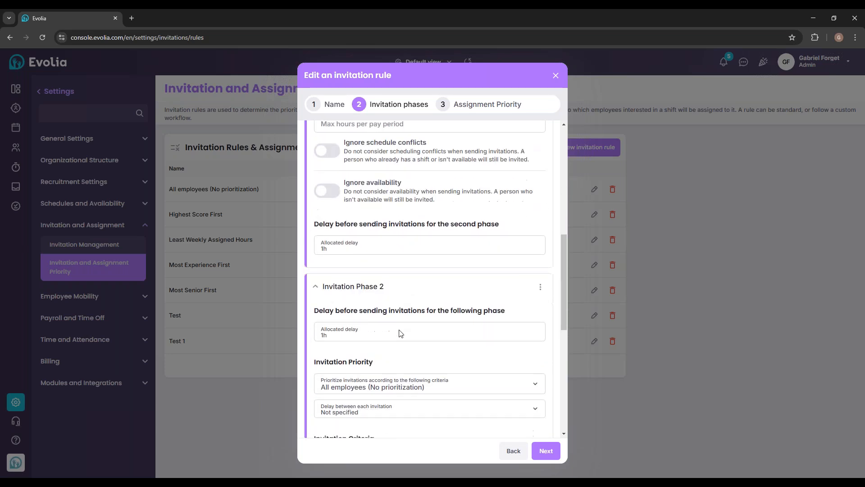
left_click(363, 311)
key("BackSpace")
left_click(542, 434)
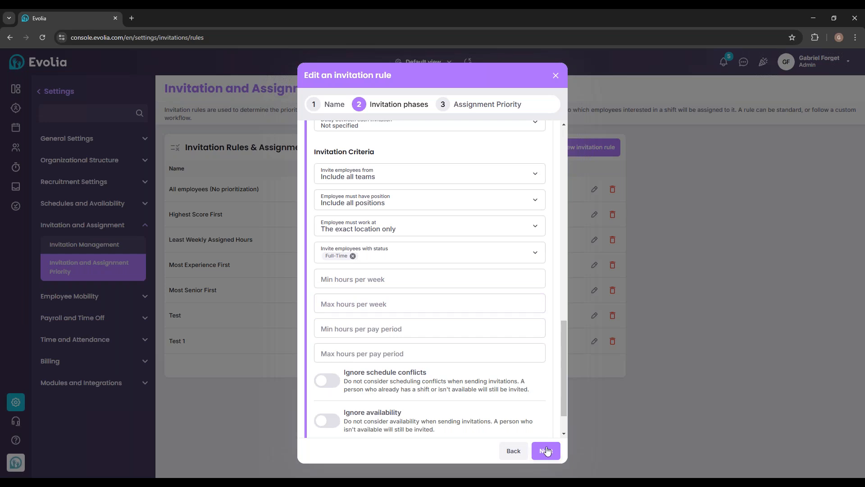
scroll(518, 394, "up", 15)
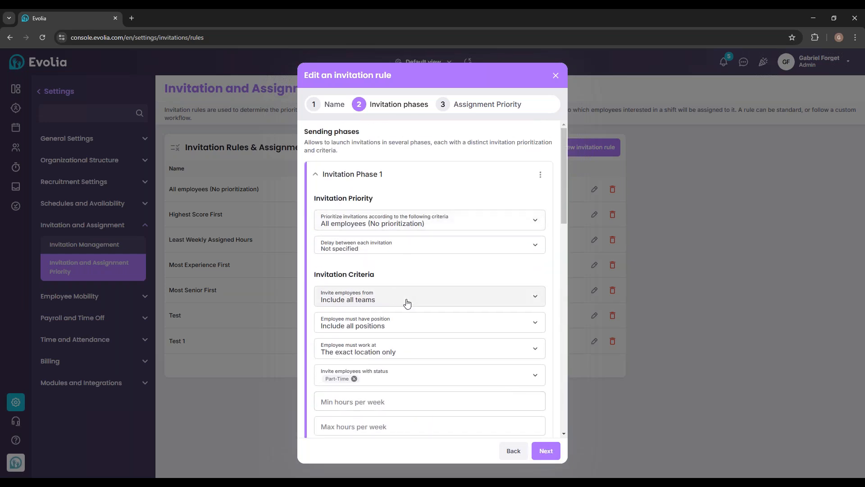
scroll(406, 322, "down", 5)
scroll(428, 322, "down", 5)
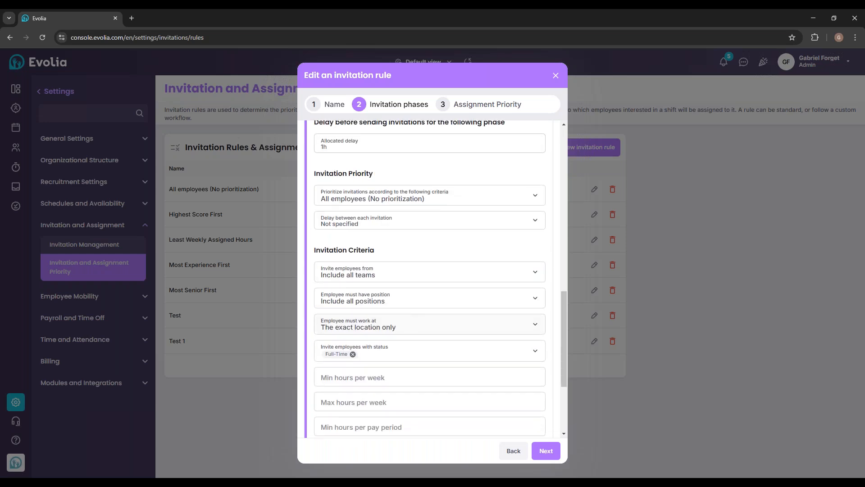
- Turn off the auto-assign delays before shift start and after shift publication, then save the Test 1 rule
left_click(551, 453)
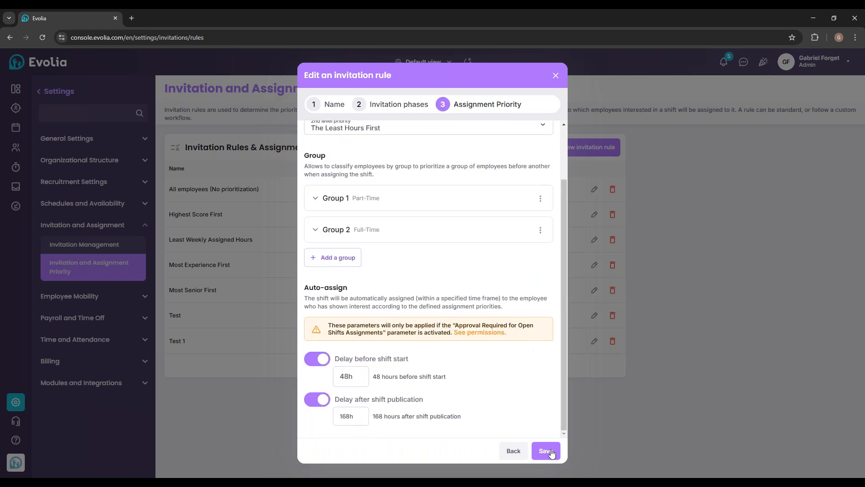
left_click(331, 359)
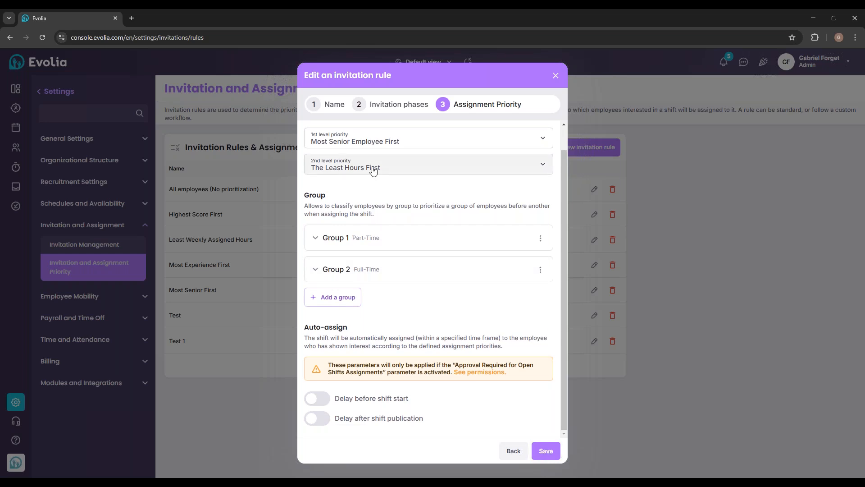
left_click(545, 450)
- Delete the two open shifts on Monday, February 24 and Tuesday, February 25 from the schedule
left_click(16, 156)
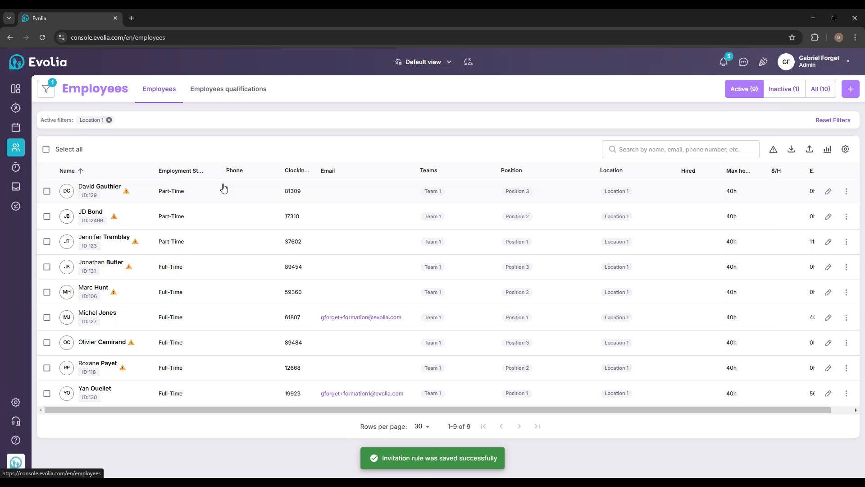
left_click(15, 127)
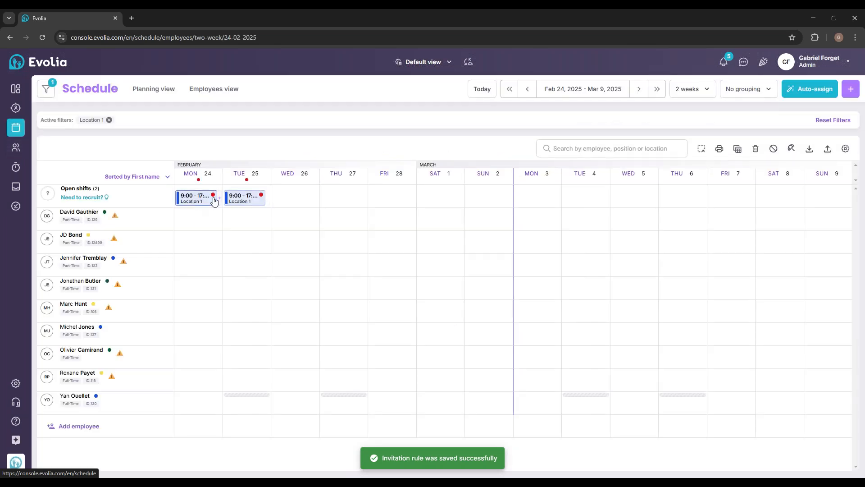
left_click(241, 200)
left_click(242, 197)
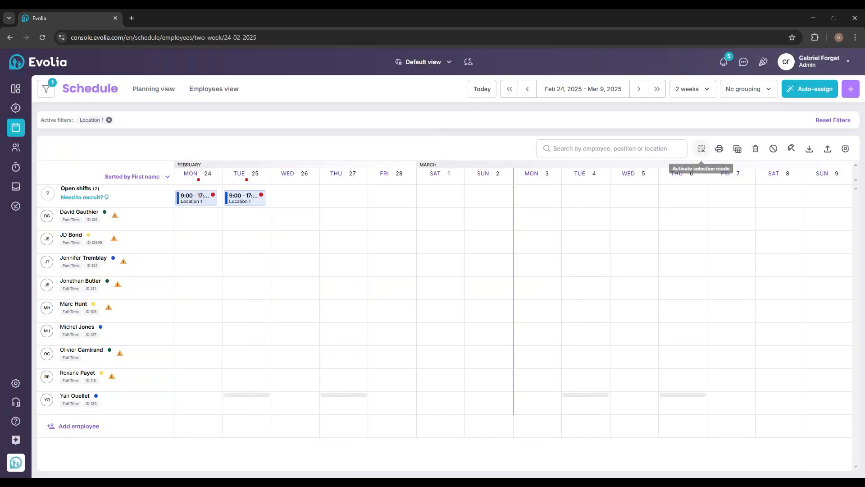
left_click(701, 149)
left_click(251, 208)
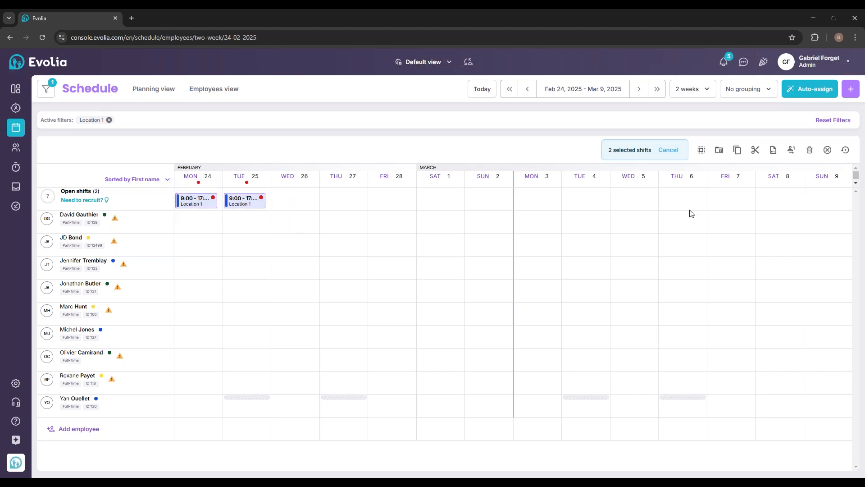
left_click(810, 150)
left_click(488, 303)
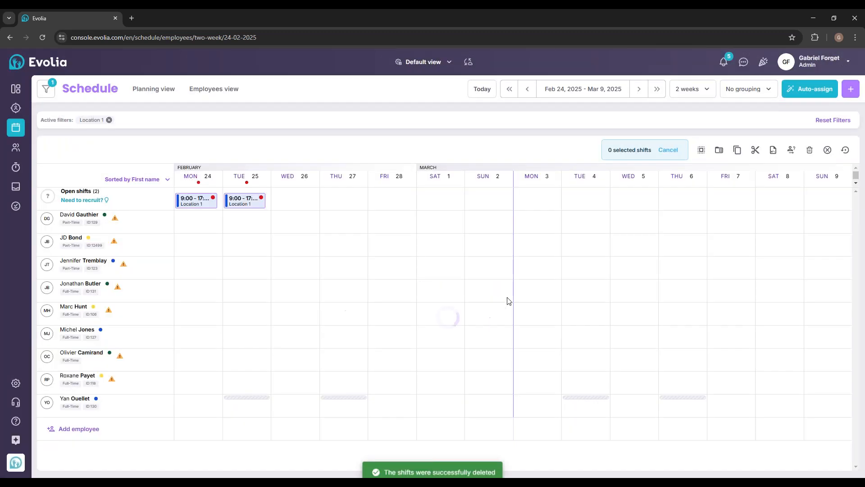
- Start a new open shift on Monday, March 3, 2025 and check which employees the Test 1 rule will invite
left_click(638, 90)
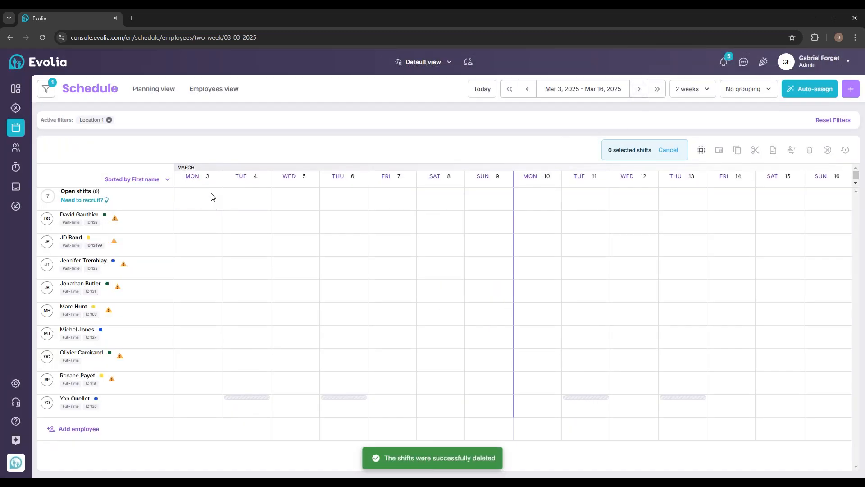
left_click(667, 149)
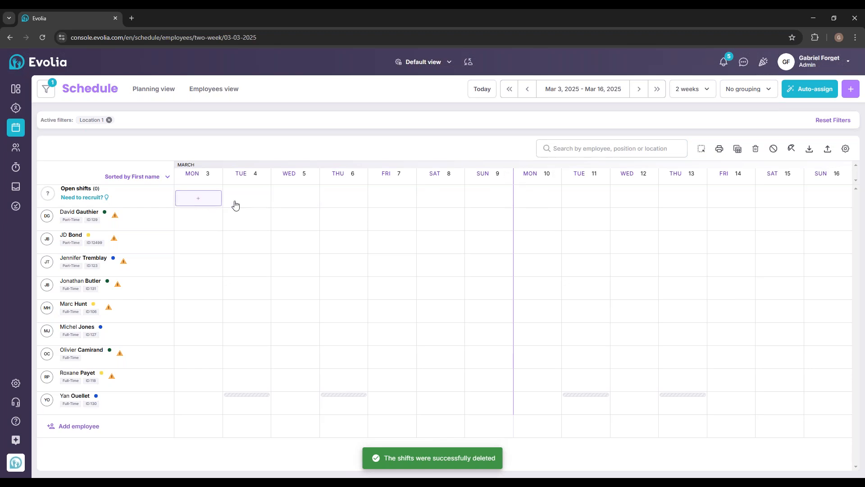
left_click(201, 201)
scroll(410, 282, "down", 5)
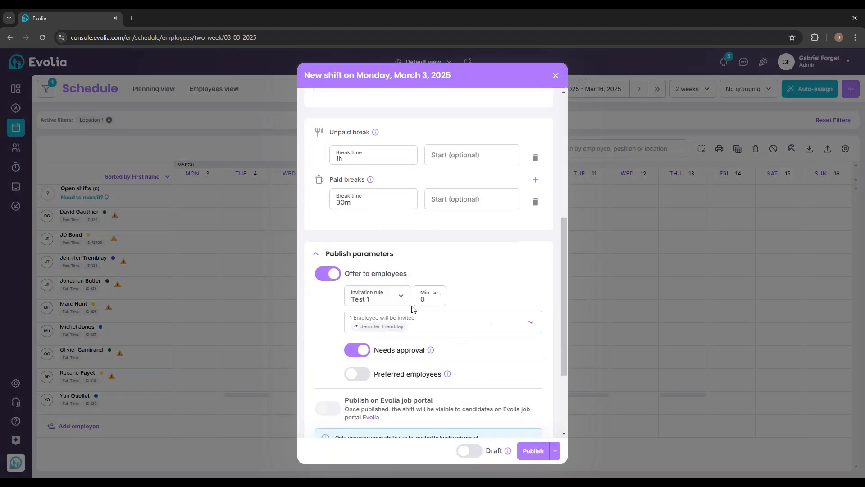
left_click(435, 326)
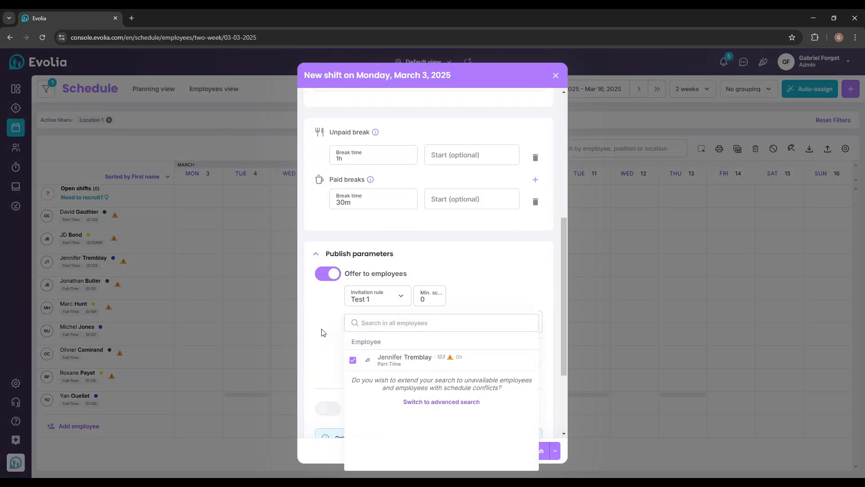
left_click(328, 334)
- Use the advanced search to examine why other employees are not invited to the March 3 shift
left_click(441, 331)
left_click(435, 403)
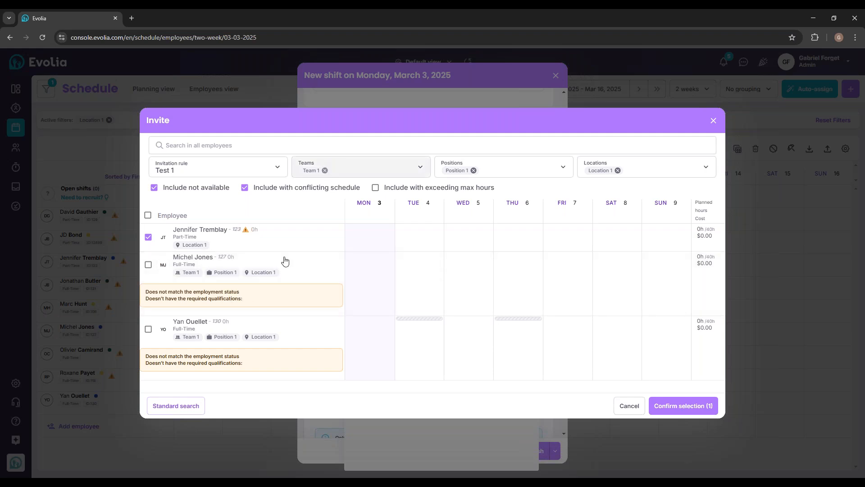
left_click(713, 121)
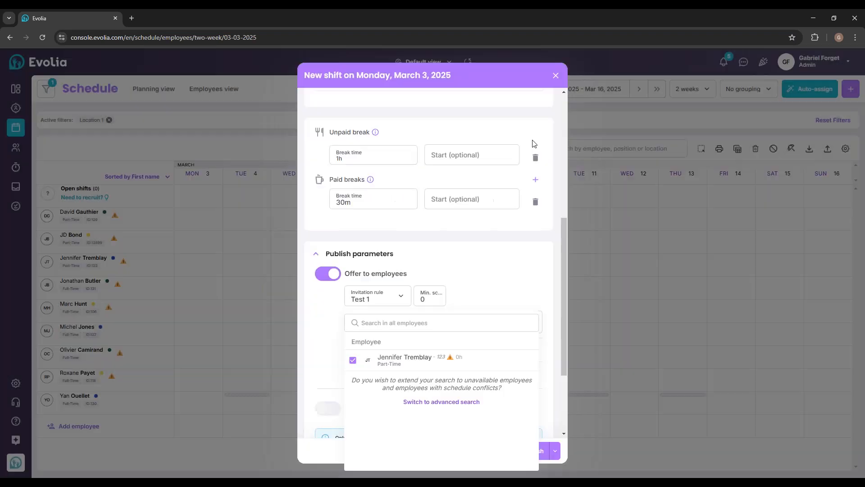
left_click(556, 79)
- Check the qualifications required for the March 3 shift and close it without publishing
scroll(464, 296, "down", 3)
scroll(476, 330, "up", 1)
scroll(476, 332, "up", 8)
scroll(529, 286, "down", 2)
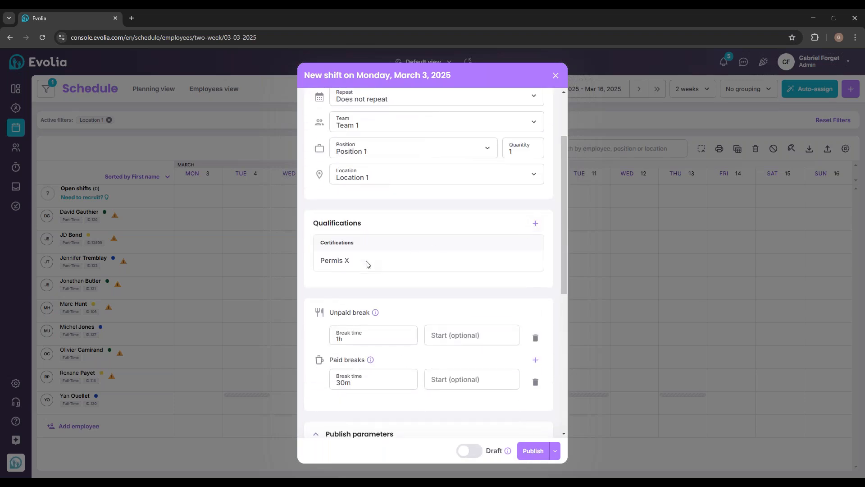
left_click(556, 76)
- Delete the Permis X and Permis 2 qualifications in the Qualifications Management settings
left_click(16, 383)
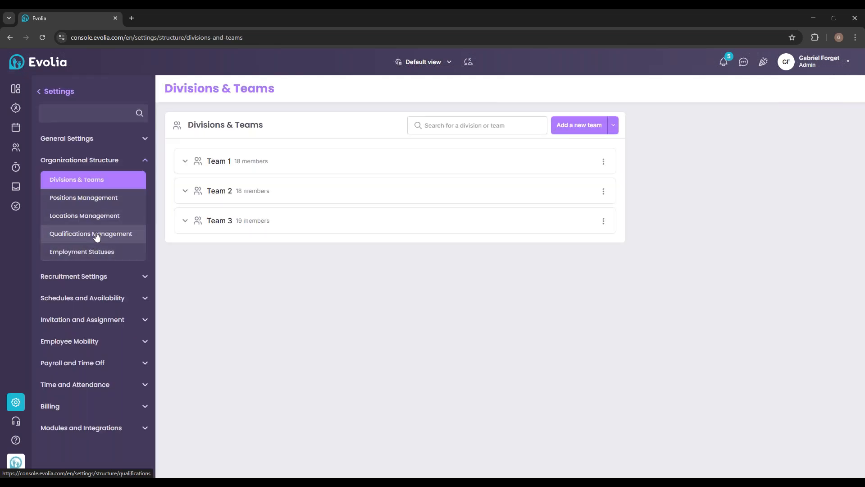
left_click(96, 234)
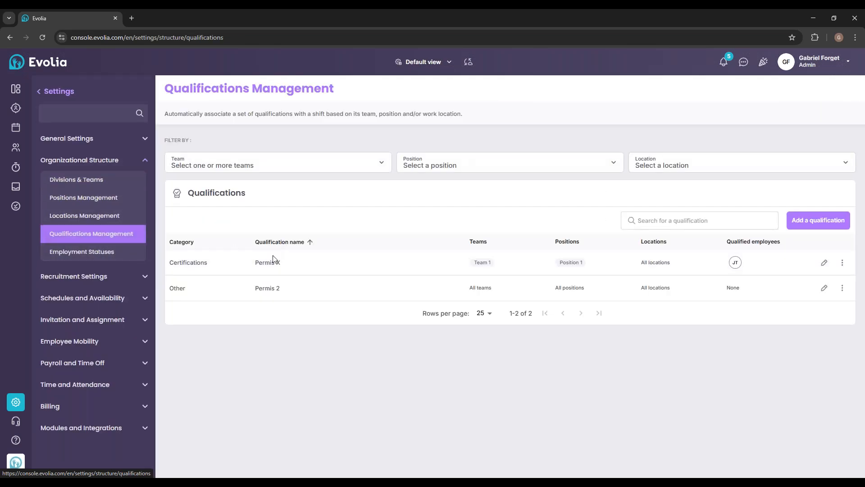
left_click(843, 262)
left_click(807, 299)
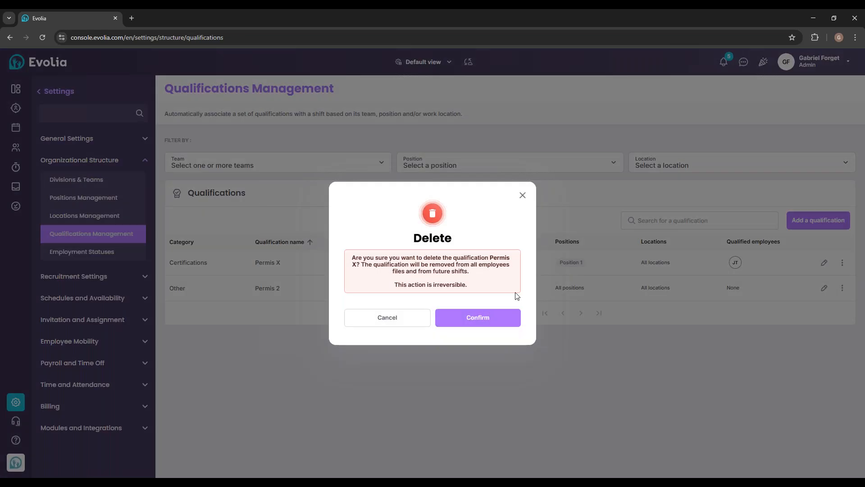
left_click(512, 316)
left_click(843, 262)
left_click(811, 299)
left_click(507, 321)
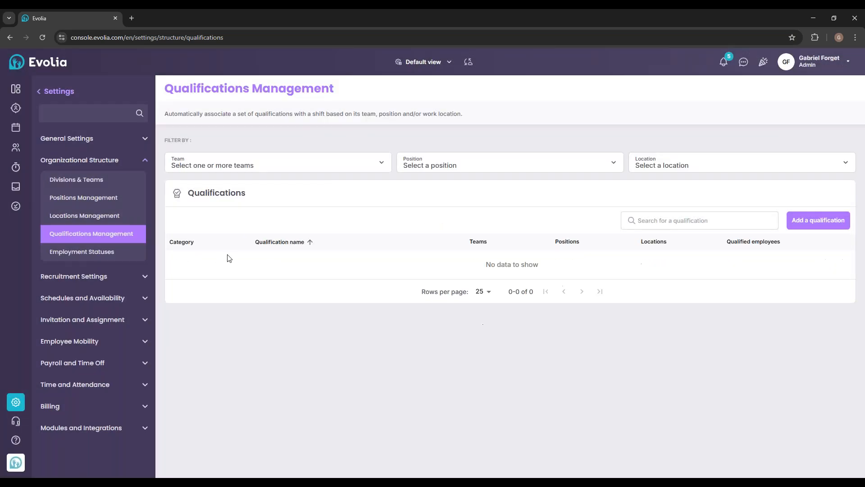
- Publish a 9:00–17:00 open shift in the schedule on Monday, March 3, 2025 for Position 1 at Location 1 with the Test 1 invitation rule
left_click(16, 127)
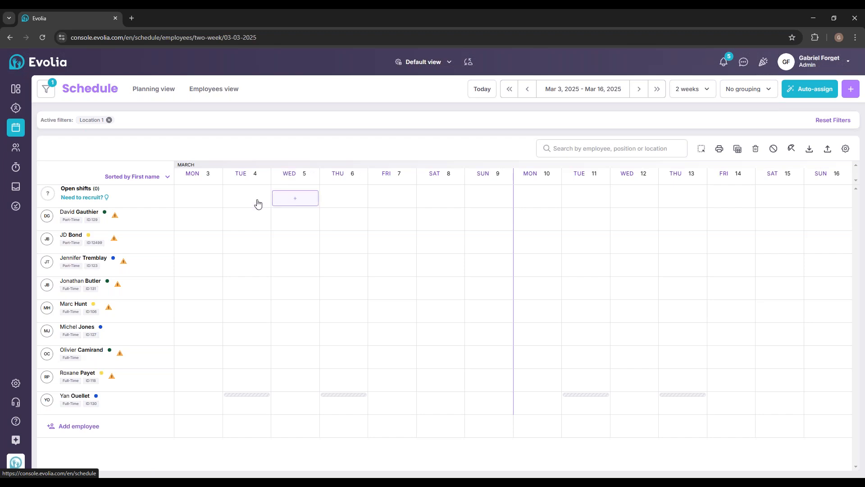
left_click(208, 200)
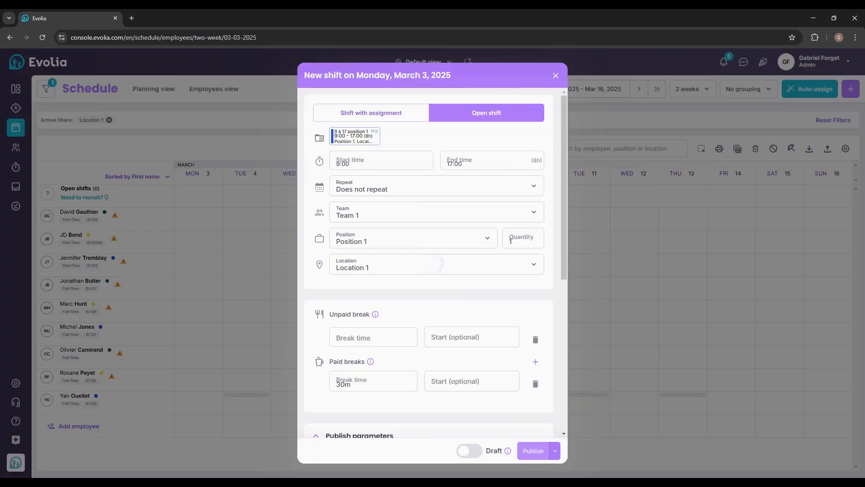
scroll(429, 246, "down", 3)
scroll(426, 299, "down", 2)
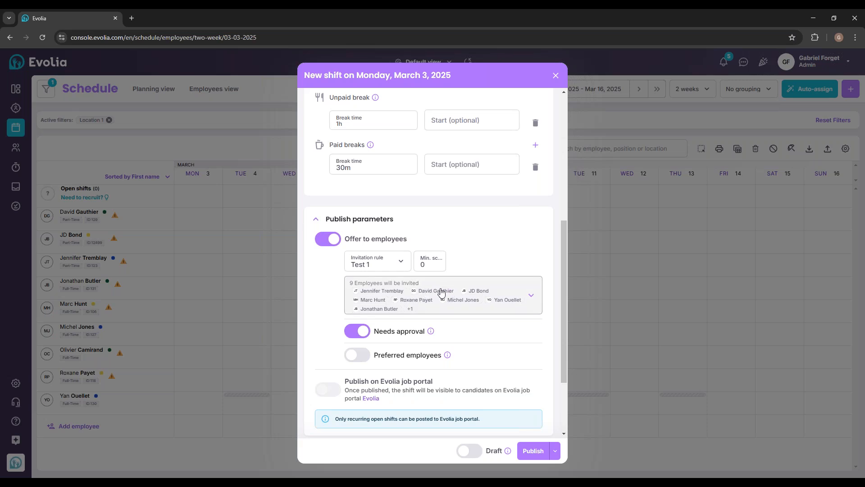
scroll(468, 289, "up", 2)
scroll(456, 284, "down", 2)
left_click(532, 451)
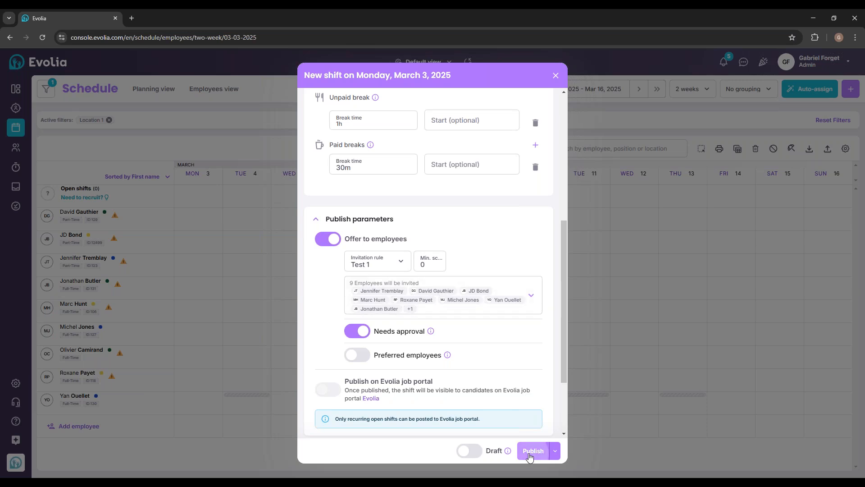
- Examine which employees are already invited to the March 3 open shift and when the upcoming invitations will be sent
scroll(391, 311, "down", 3)
scroll(398, 342, "up", 2)
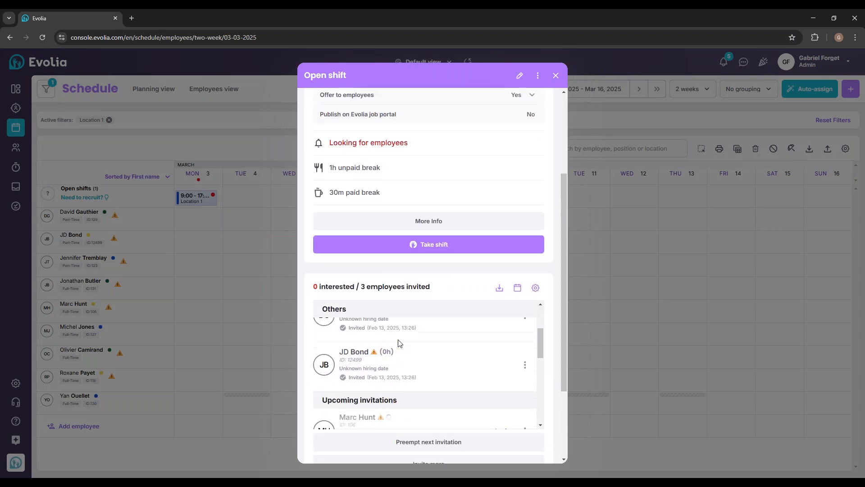
scroll(365, 347, "down", 3)
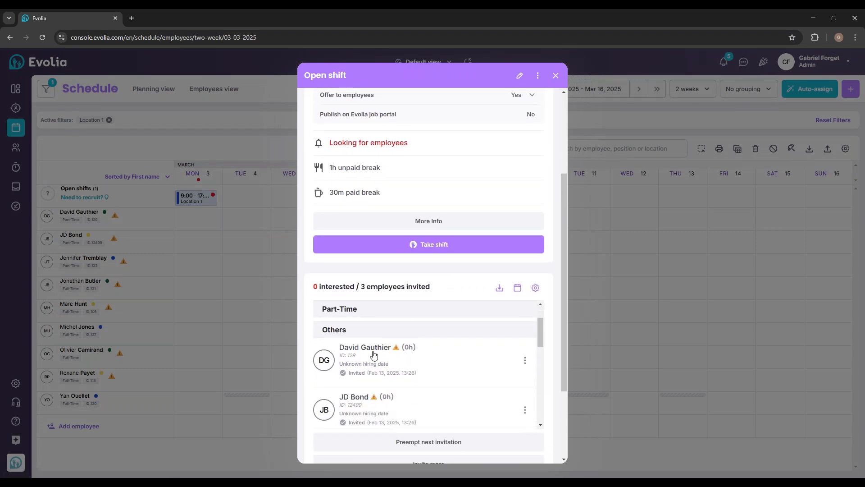
scroll(351, 357, "up", 5)
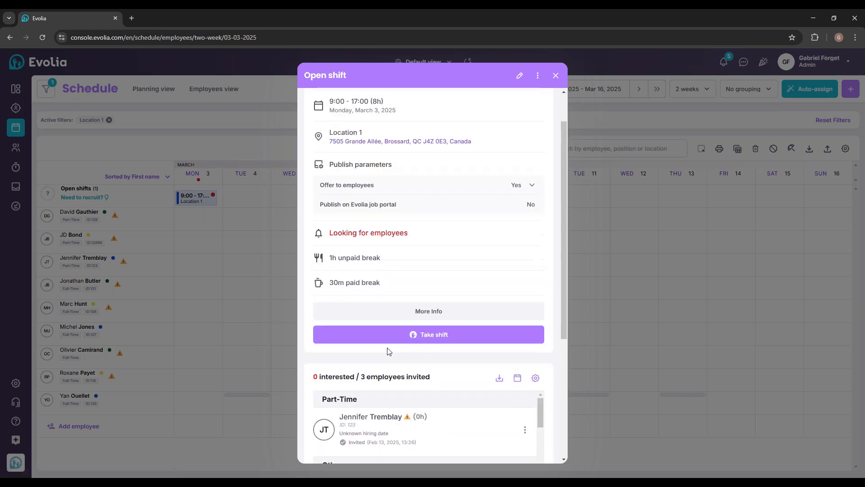
scroll(389, 383, "down", 4)
scroll(390, 386, "down", 2)
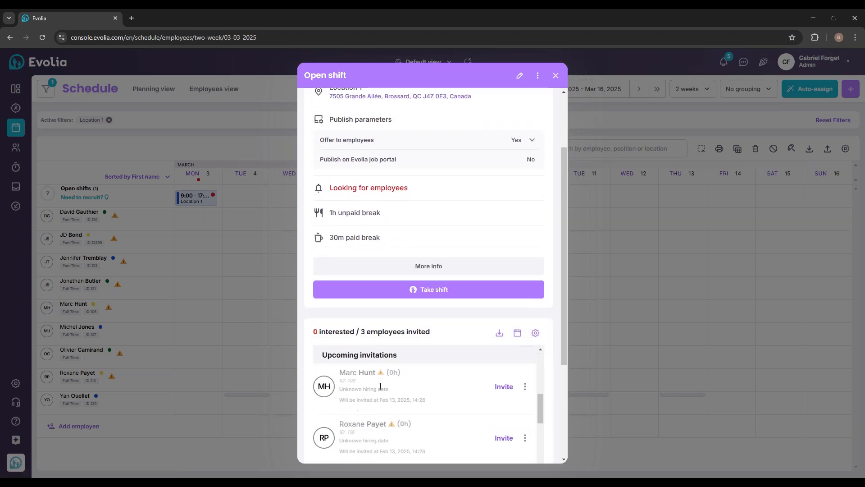
scroll(383, 383, "down", 2)
scroll(456, 334, "down", 1)
scroll(420, 344, "down", 1)
scroll(422, 345, "down", 2)
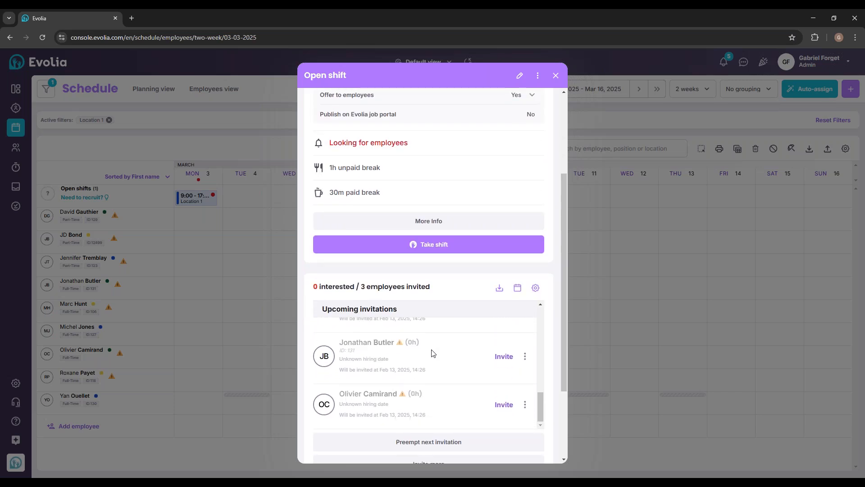
- Preempt the next invitation for the March 3 open shift and review the invited employees by employment status
scroll(437, 350, "down", 1)
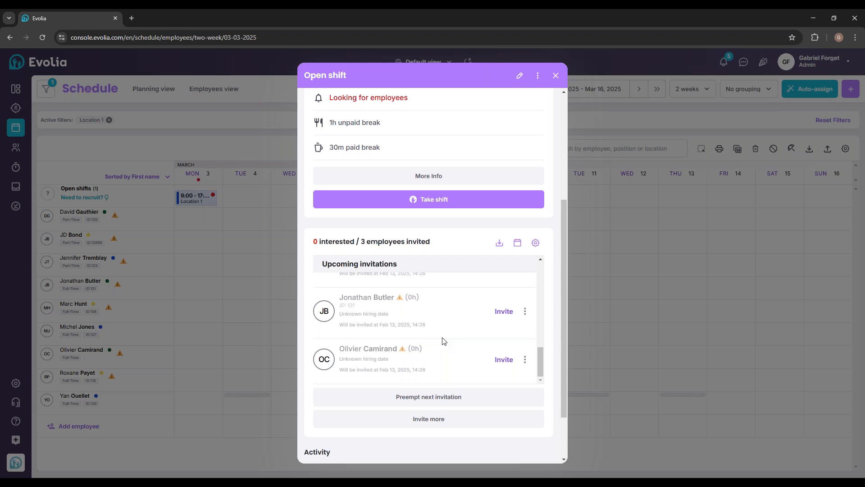
left_click(454, 396)
left_click(473, 288)
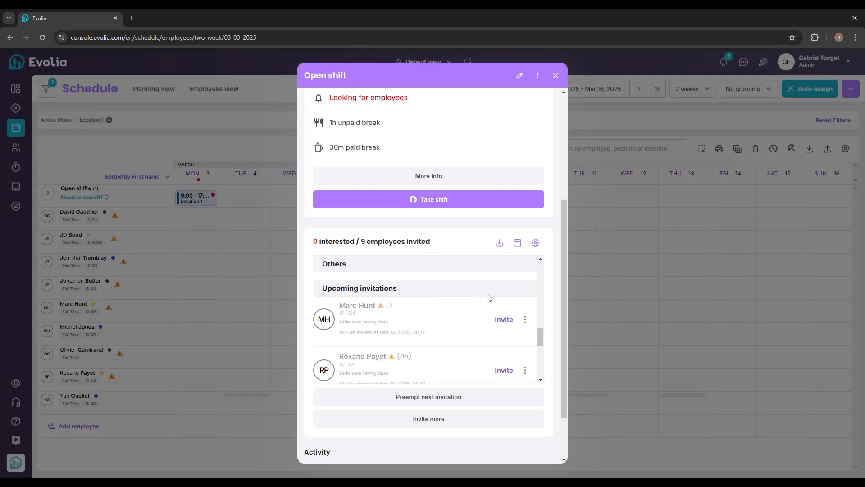
scroll(461, 310, "up", 5)
scroll(461, 310, "down", 3)
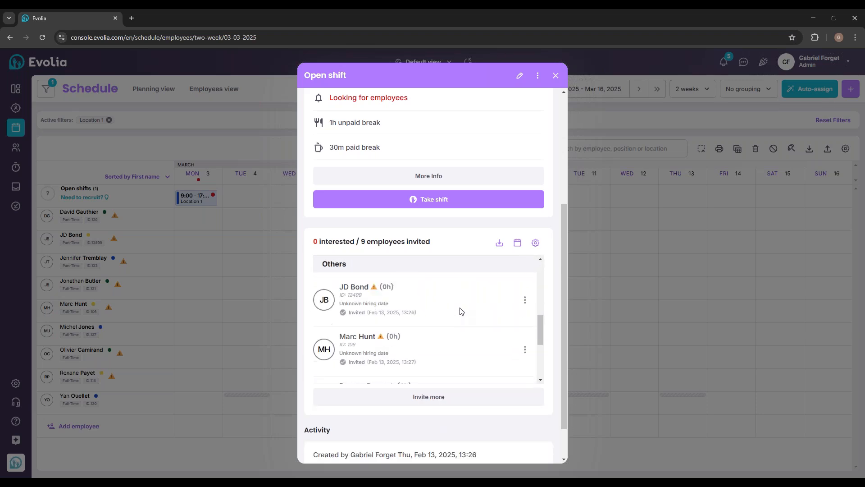
scroll(461, 310, "down", 3)
scroll(449, 305, "up", 5)
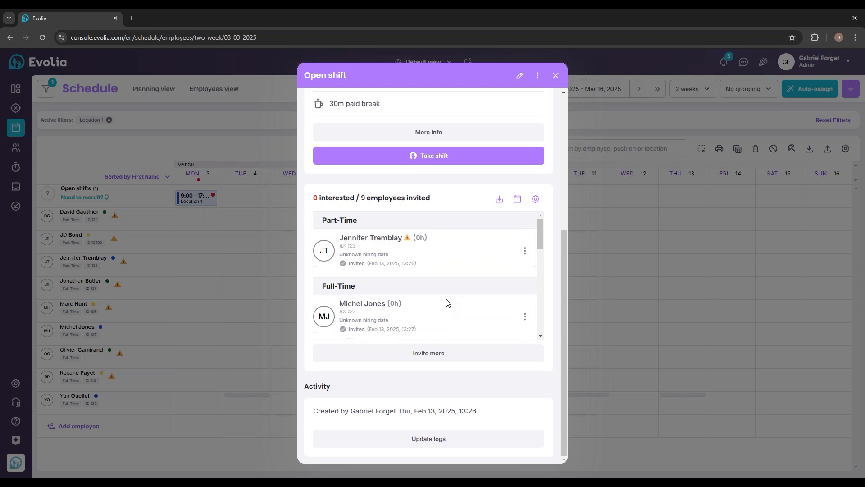
scroll(448, 302, "up", 2)
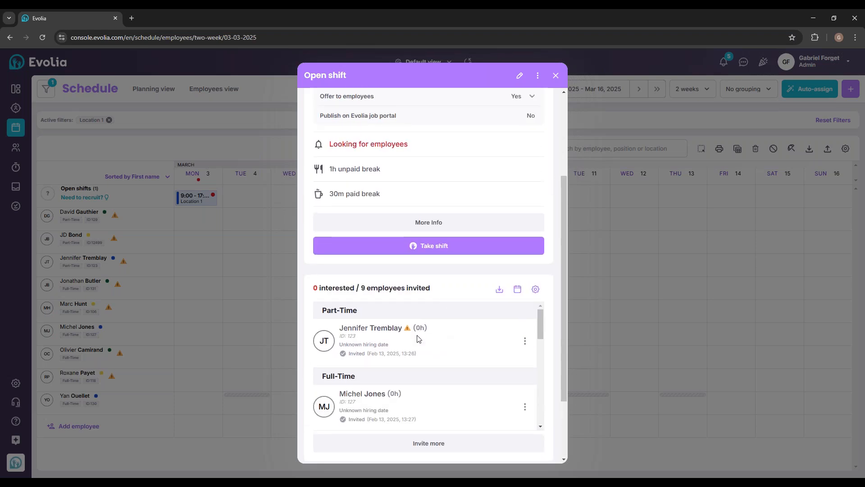
scroll(419, 327, "down", 6)
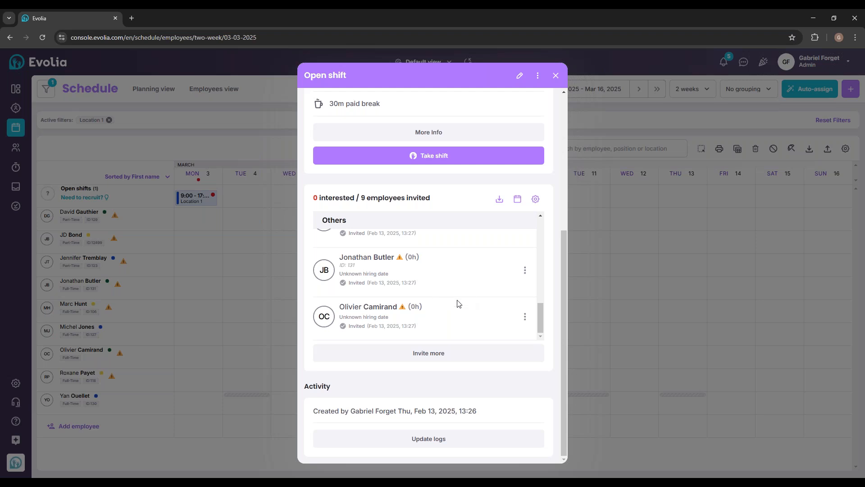
- Manually invite the first three non-admin employees in the full employee list to the March 3 open shift
left_click(452, 354)
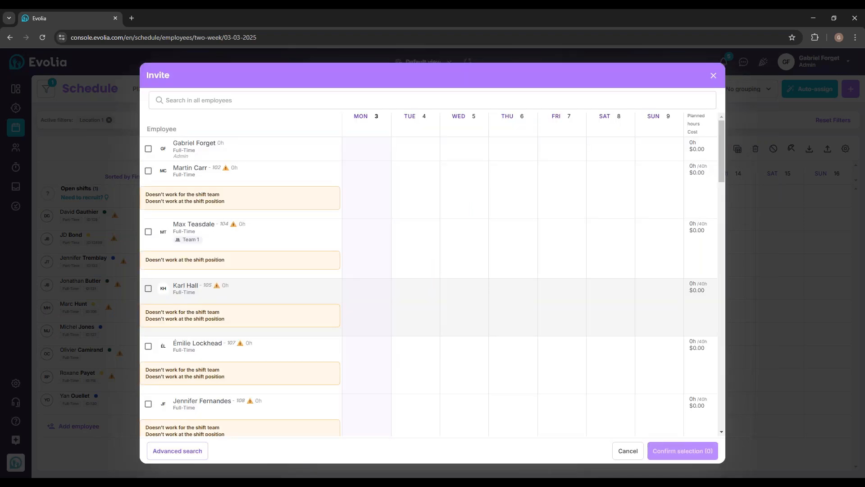
left_click(148, 170)
left_click(148, 232)
left_click(148, 289)
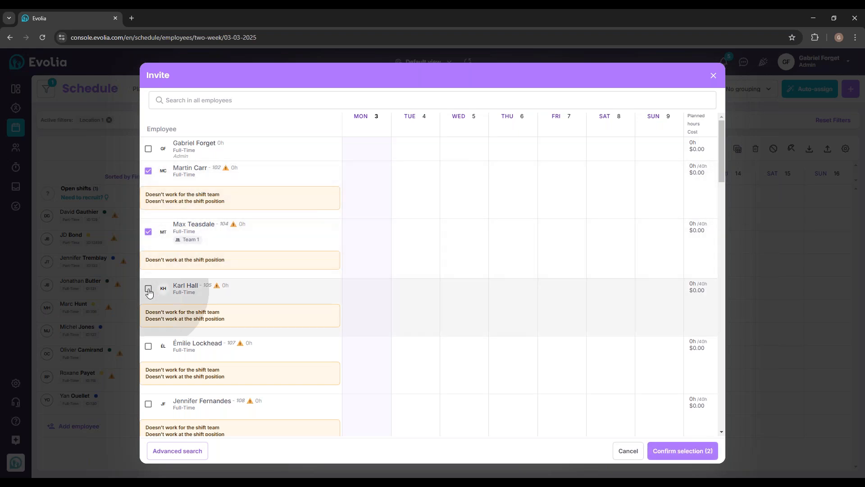
left_click(678, 451)
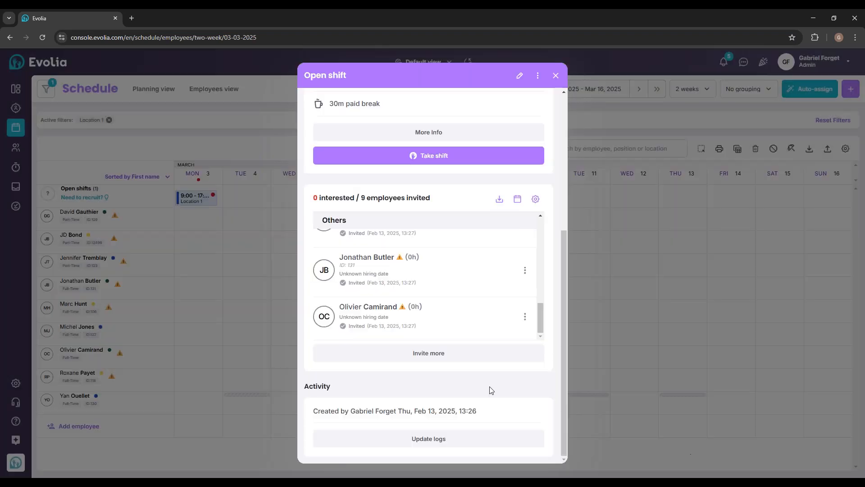
- Check the manually added employees in the March 3 shift's invitation list and close the shift details
scroll(428, 285, "down", 3)
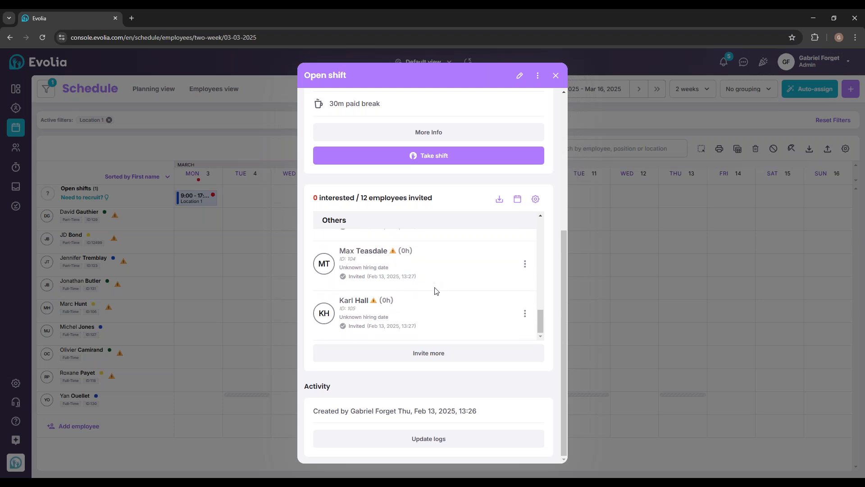
scroll(435, 291, "up", 2)
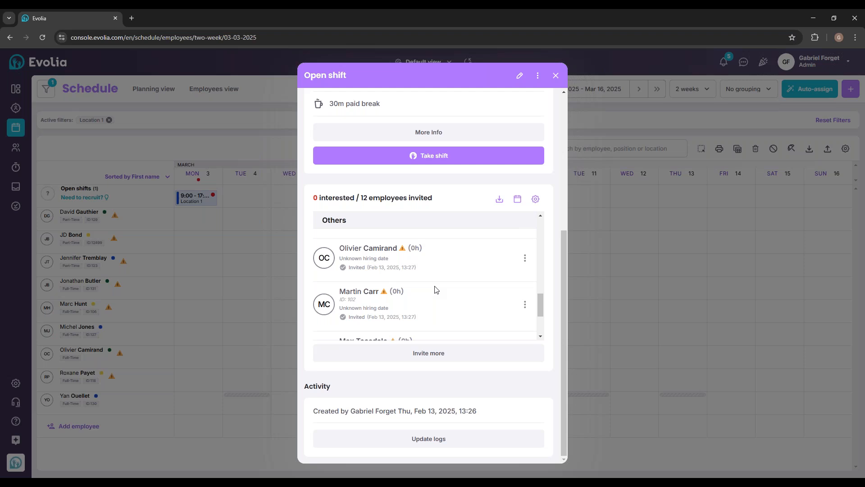
scroll(477, 239, "down", 3)
left_click(568, 85)
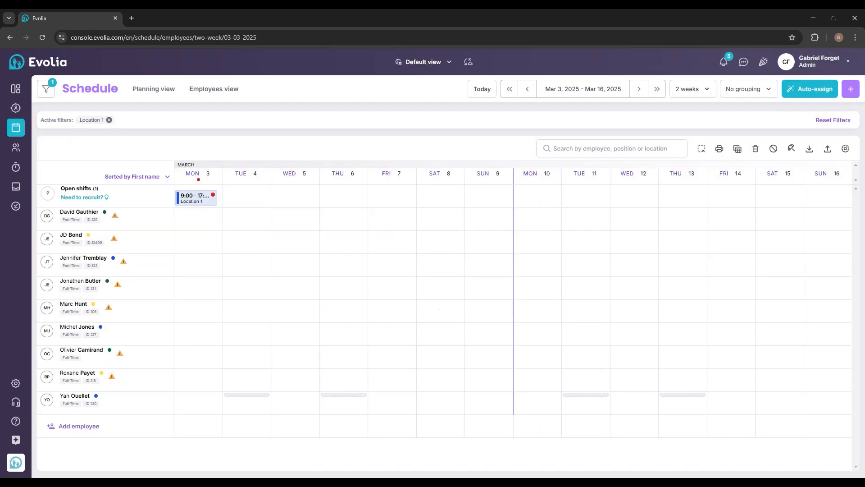